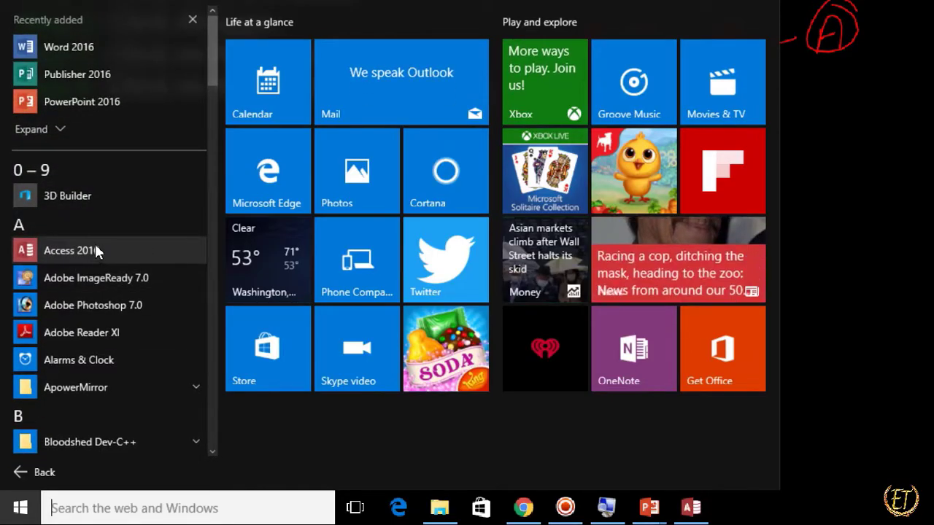
Launch Access 2016 from the list of all apps, and reveal the alternative starting steps on the slide in the PowerPoint slide show.
left_click(95, 251)
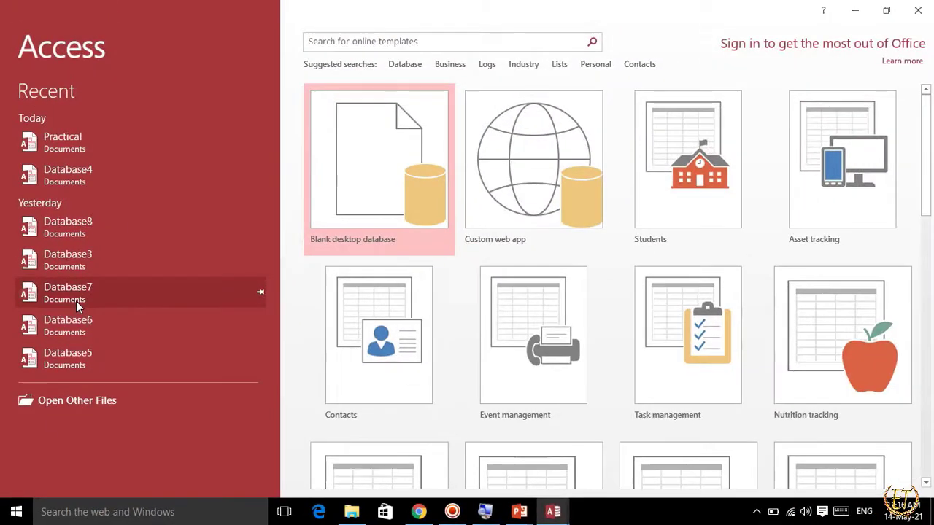
key("alt+Tab")
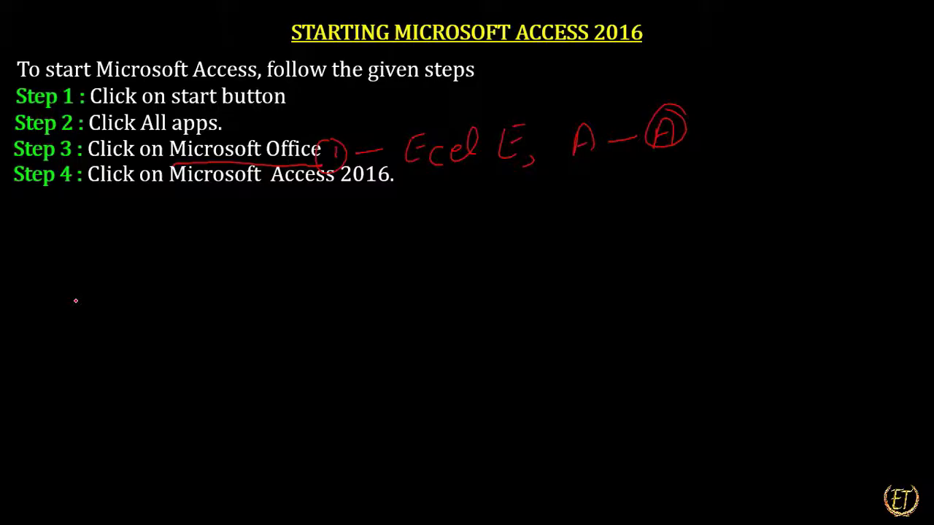
key("Right")
key("Right")
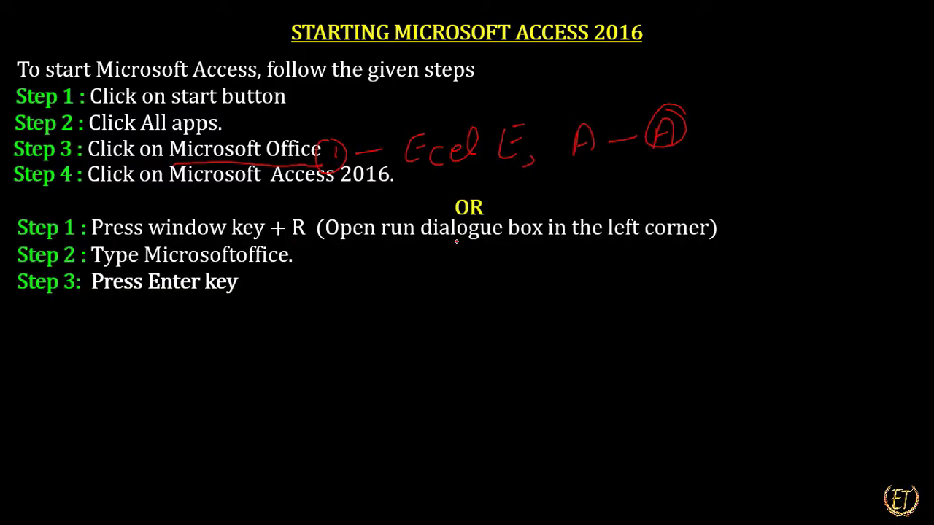
Clear the mistyped Windows search and open the On-Screen Keyboard over the slide.
key("super")
type("ely")
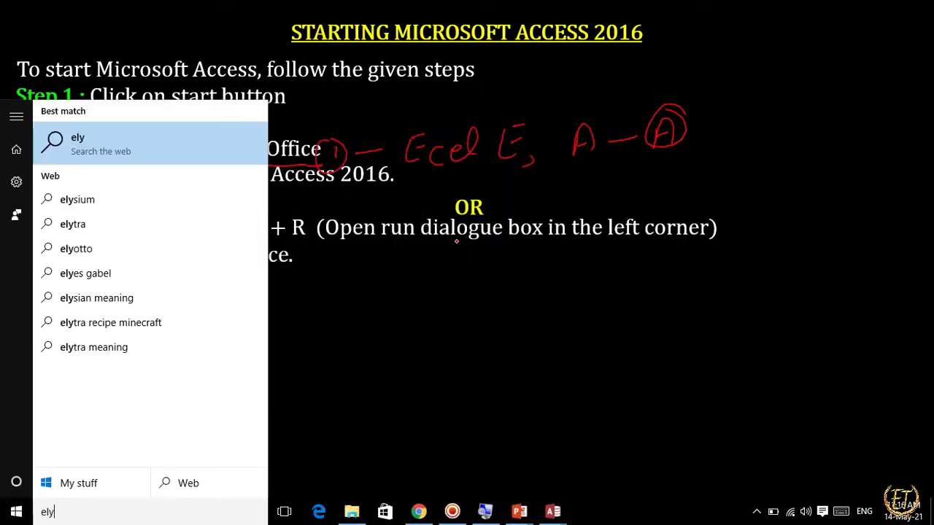
key("BackSpace")
key("BackSpace")
key("BackSpace")
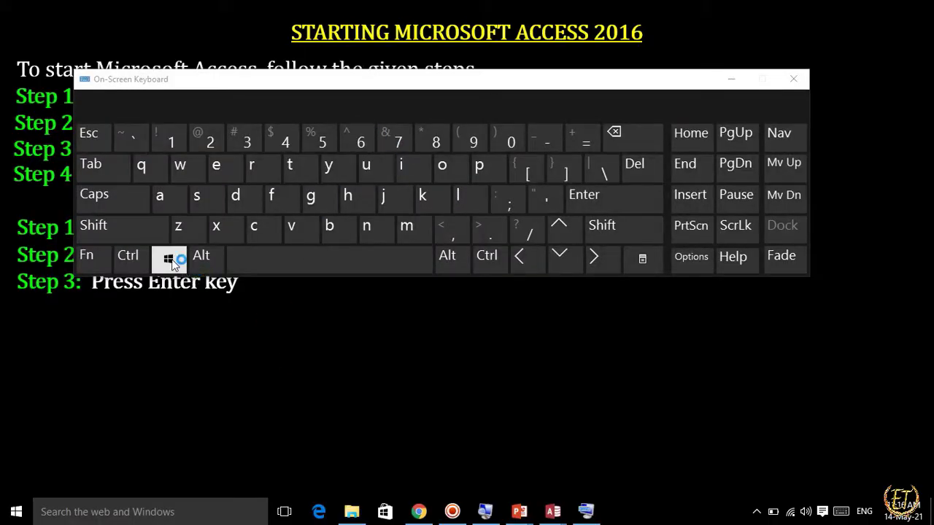
Launch Access by running msaccess from the Run dialog, and close the On-Screen Keyboard.
left_click(170, 259)
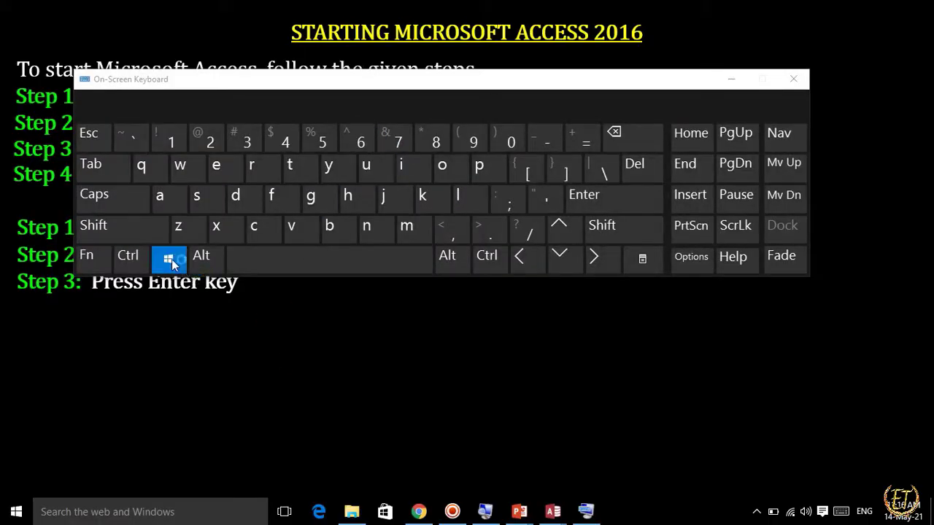
left_click(264, 167)
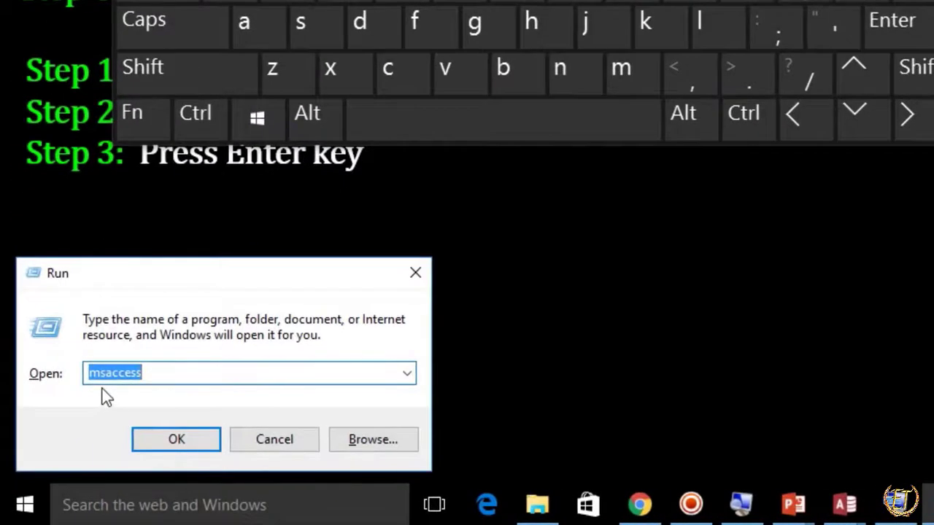
left_click(149, 373)
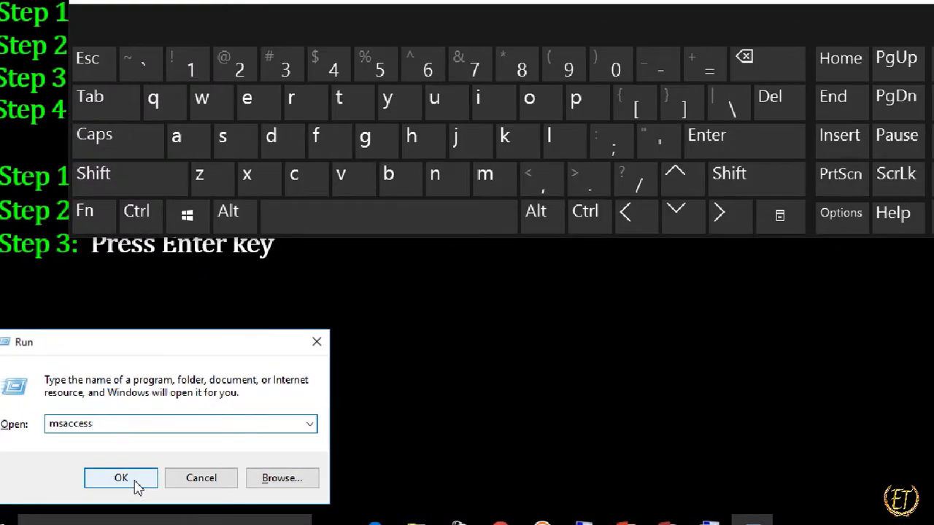
left_click(122, 479)
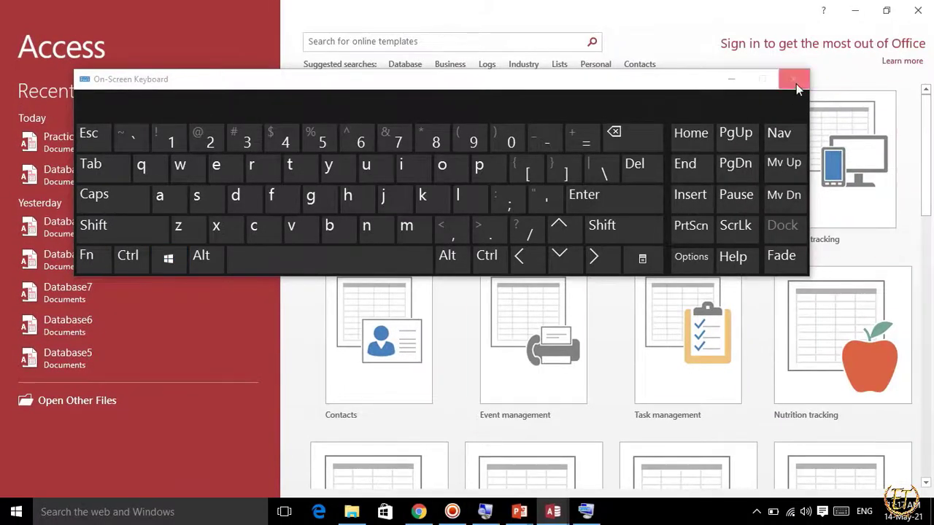
left_click(793, 79)
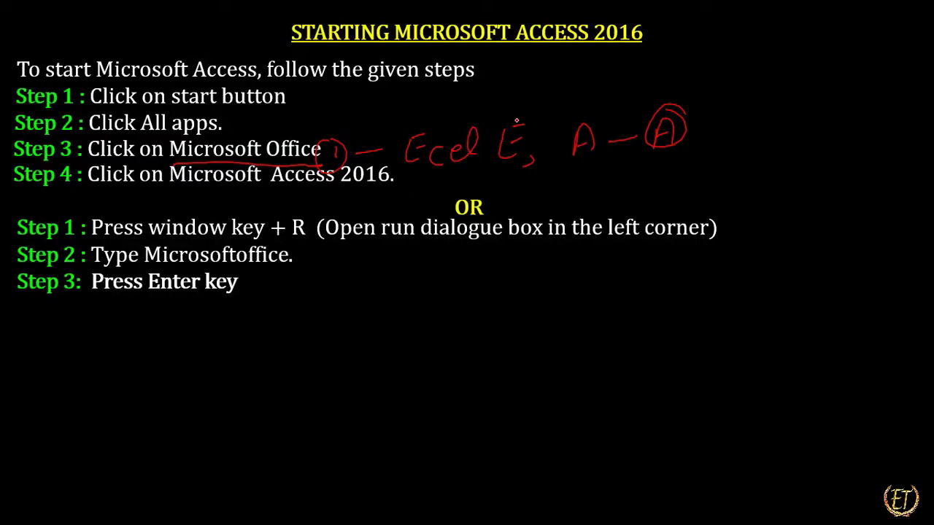
Reveal the "Components of Microsoft Access Window" heading and the Title bar description on the slide.
key("Right")
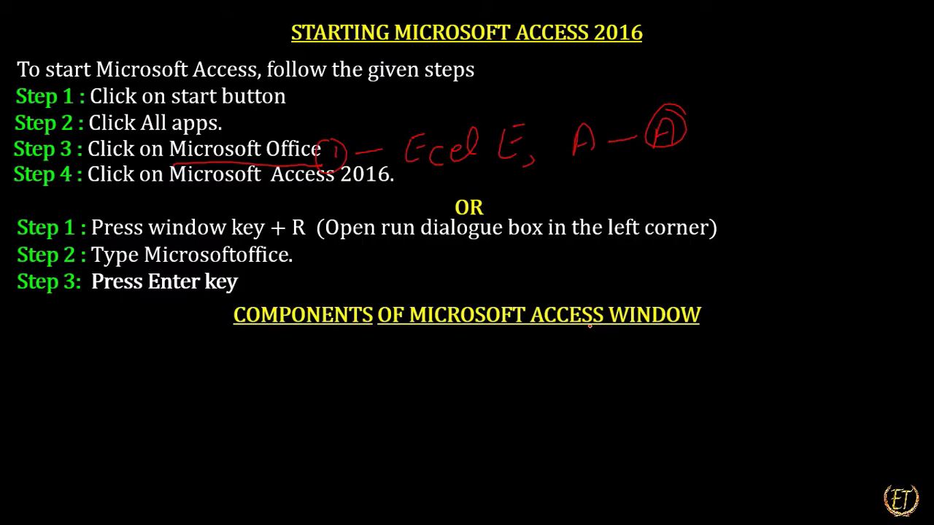
key("Right")
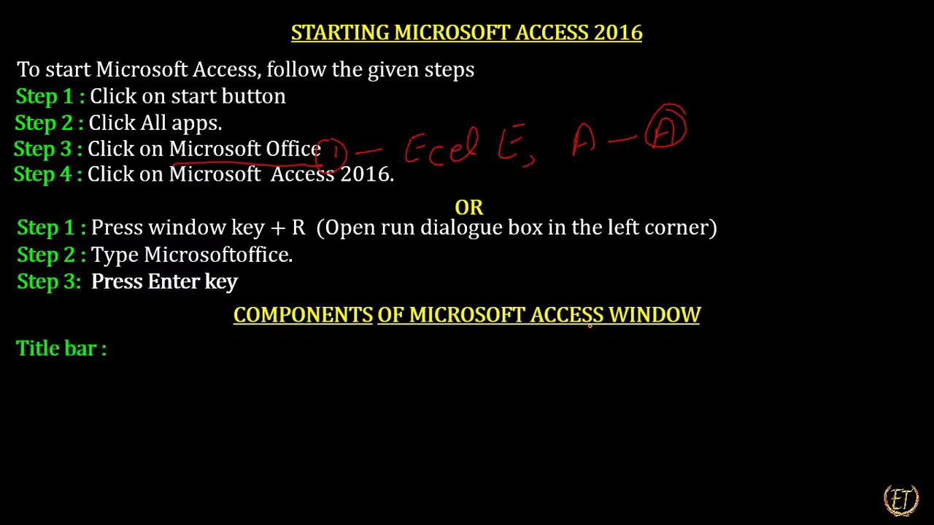
key("Right")
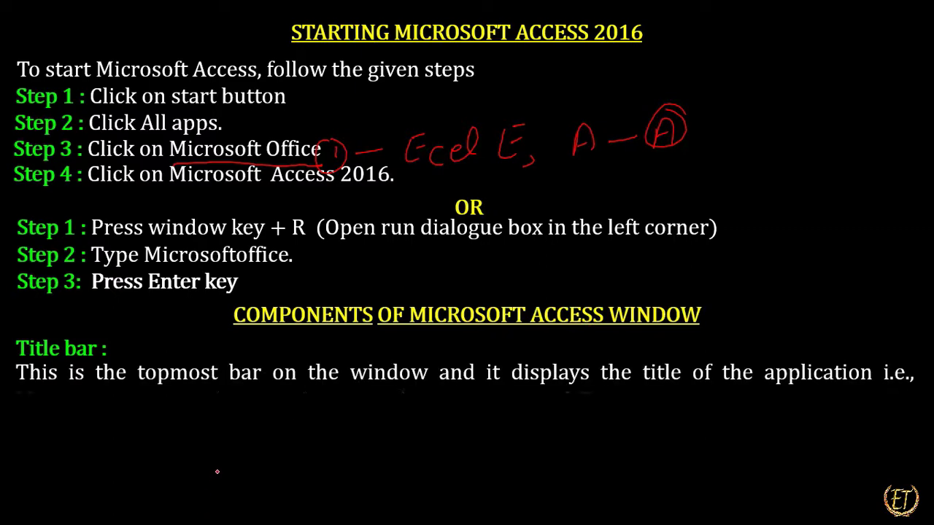
Switch to the Practical database in Access and outline its title bar with a red rectangle.
key("alt+Tab")
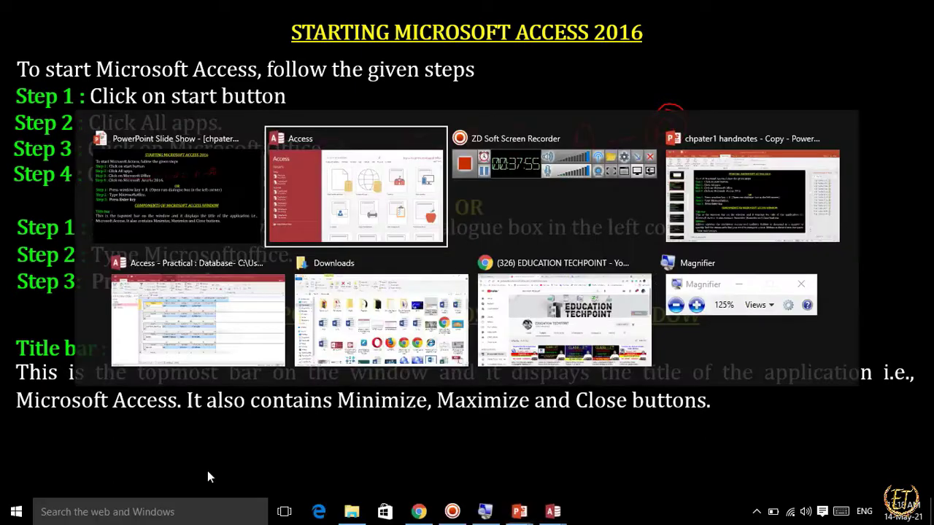
key("alt+Tab")
key("alt+Tab")
key("alt+Tab")
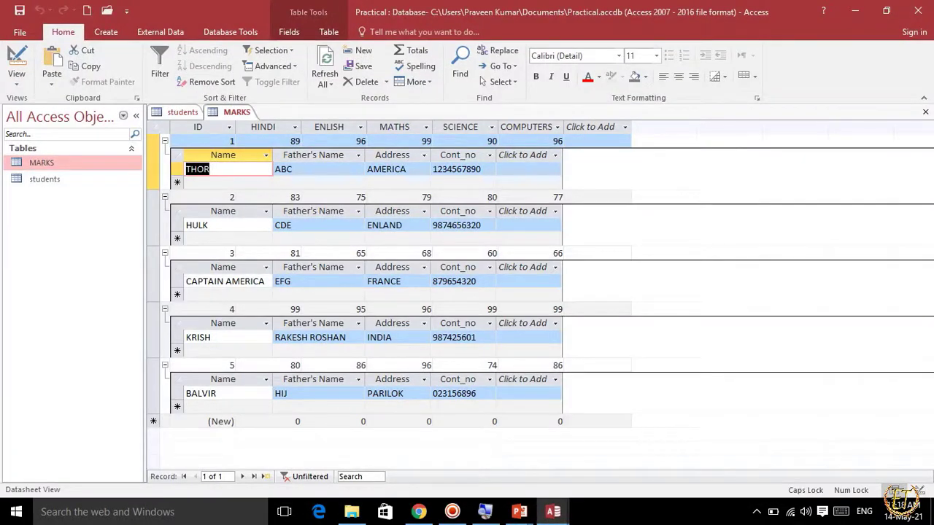
mouse_move(2, 3)
left_mouse_down()
mouse_move(375, 37)
mouse_move(918, 56)
mouse_move(932, 47)
left_mouse_up()
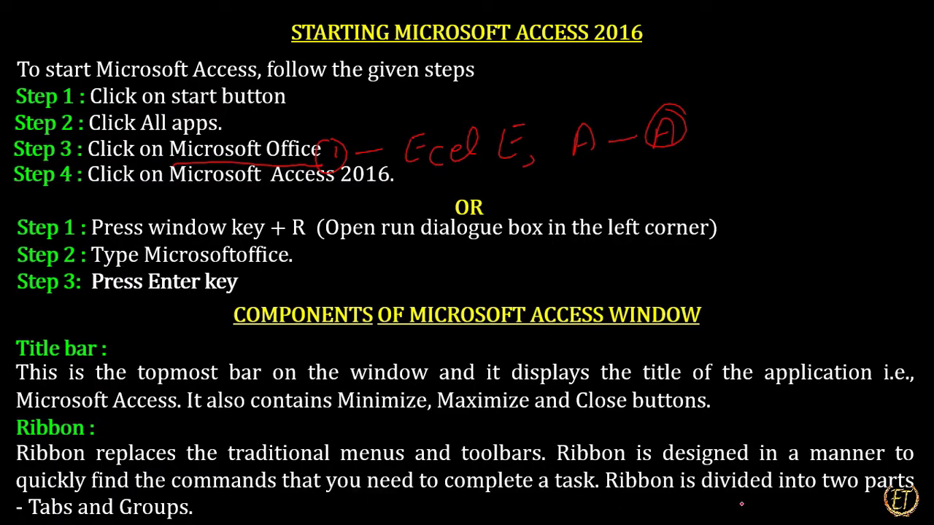
Mark the words "divided" and "Groups" in the slide's Ribbon description with red pen strokes.
left_click_drag(708, 500, 752, 501)
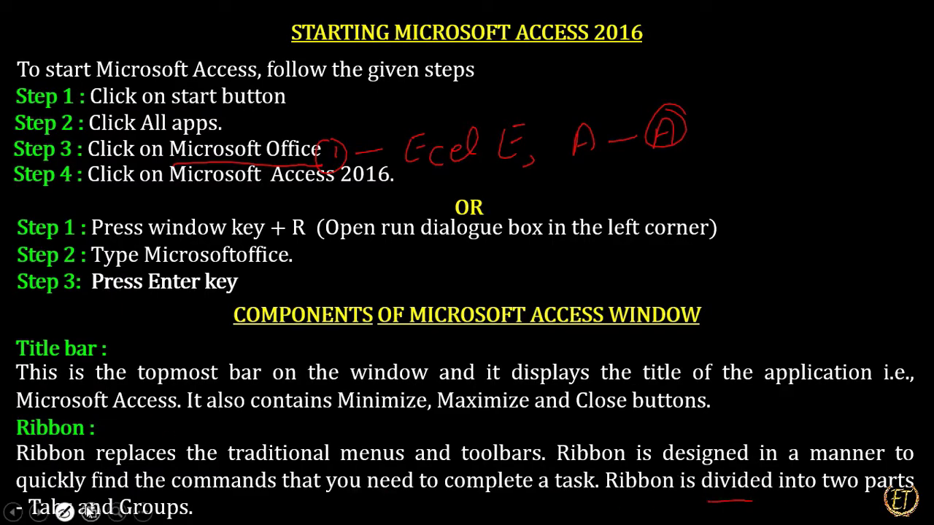
left_click_drag(189, 519, 248, 502)
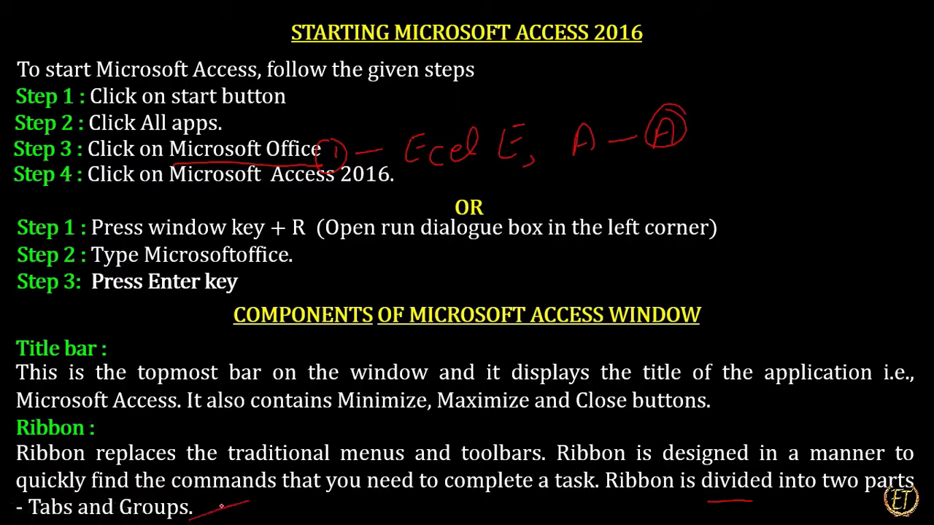
Switch to the Practical database in Access and outline the ribbon, its tabs and the Views, Clipboard and Sort & Filter group names in red.
key("alt+Tab")
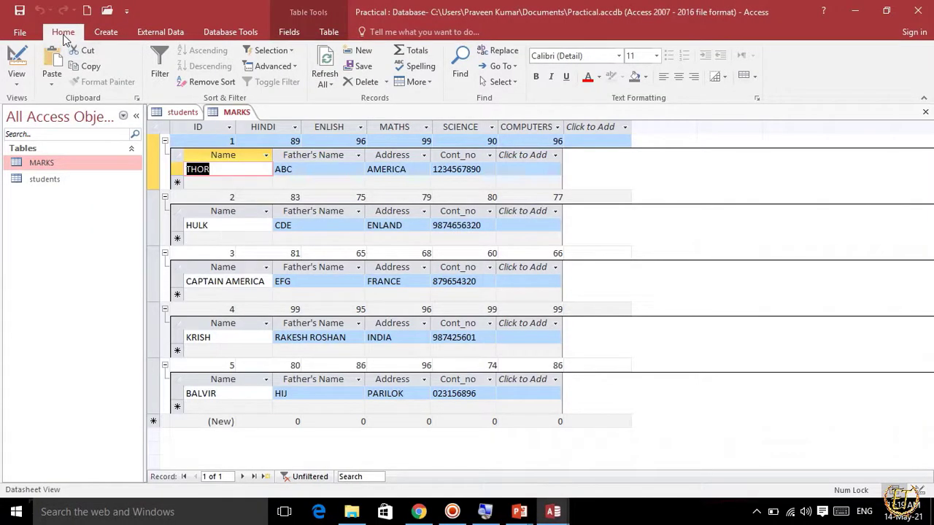
mouse_move(10, 22)
left_mouse_down()
mouse_move(61, 43)
mouse_move(419, 51)
mouse_move(348, 43)
left_mouse_up()
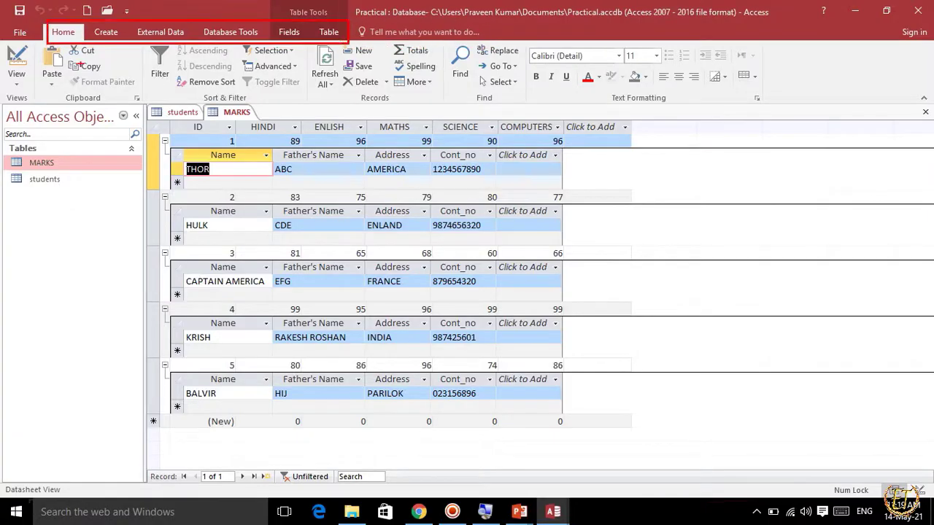
mouse_move(2, 23)
left_mouse_down()
mouse_move(31, 42)
mouse_move(772, 125)
mouse_move(932, 119)
left_mouse_up()
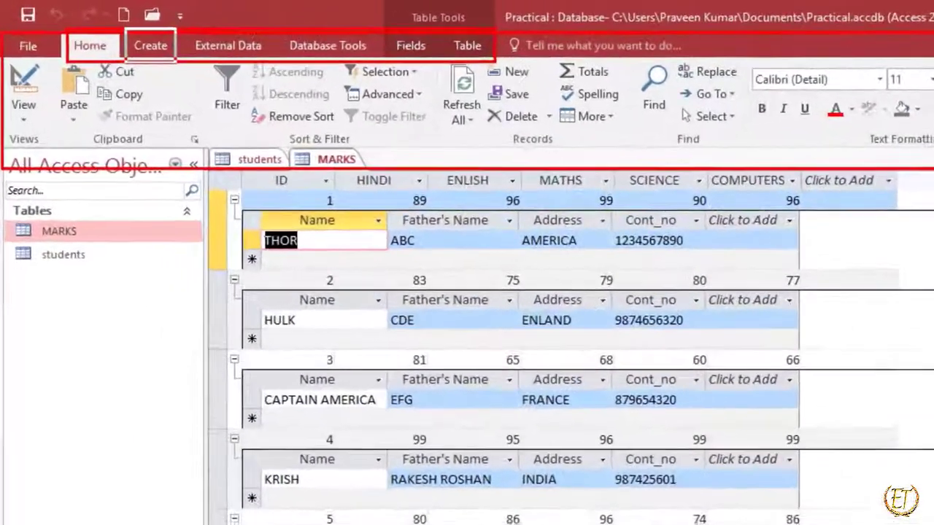
left_click_drag(127, 31, 175, 61)
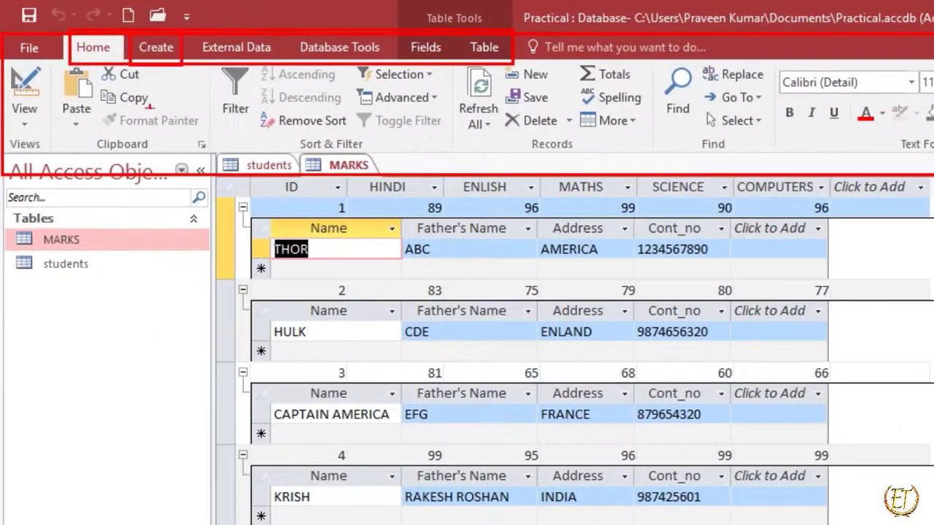
mouse_move(8, 127)
left_mouse_down()
mouse_move(53, 155)
mouse_move(194, 174)
left_mouse_up()
mouse_move(291, 122)
left_mouse_down()
mouse_move(333, 160)
mouse_move(372, 162)
left_mouse_up()
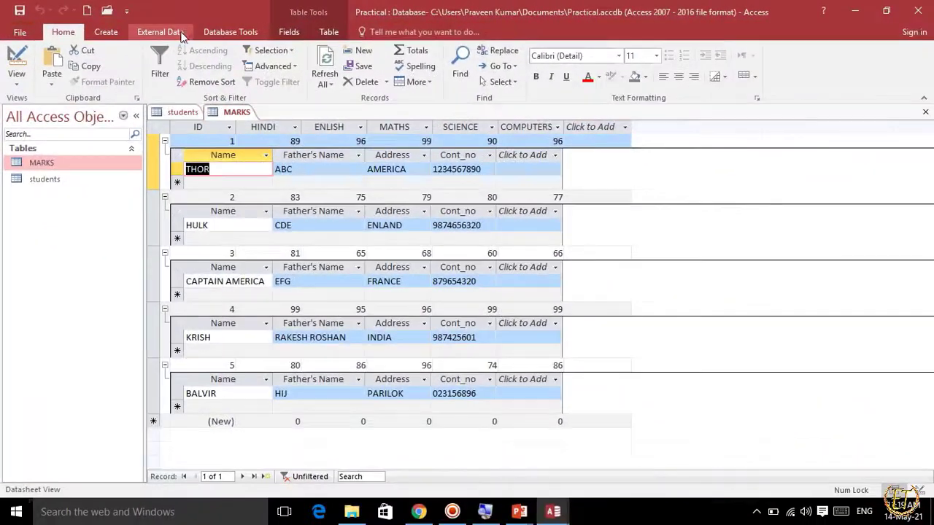
Show the External Data commands, outline the Import & Link and Export group names in red, and clear the outlines.
left_click(265, 48)
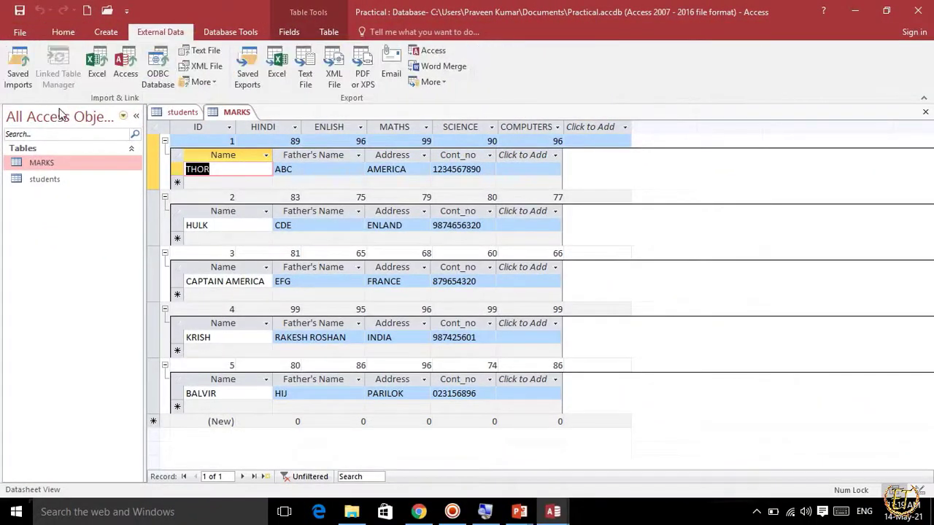
mouse_move(73, 80)
left_mouse_down()
mouse_move(99, 102)
mouse_move(166, 120)
left_mouse_up()
left_click_drag(322, 75, 420, 113)
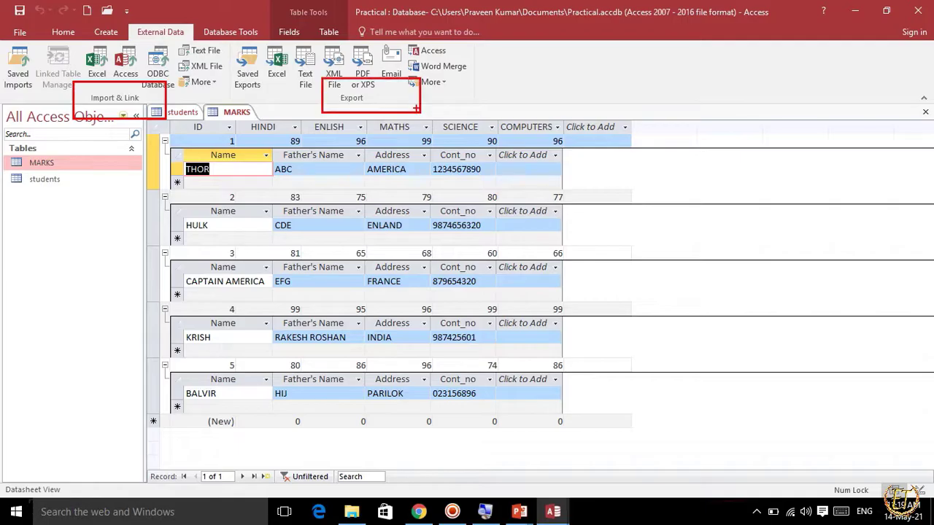
key("Escape")
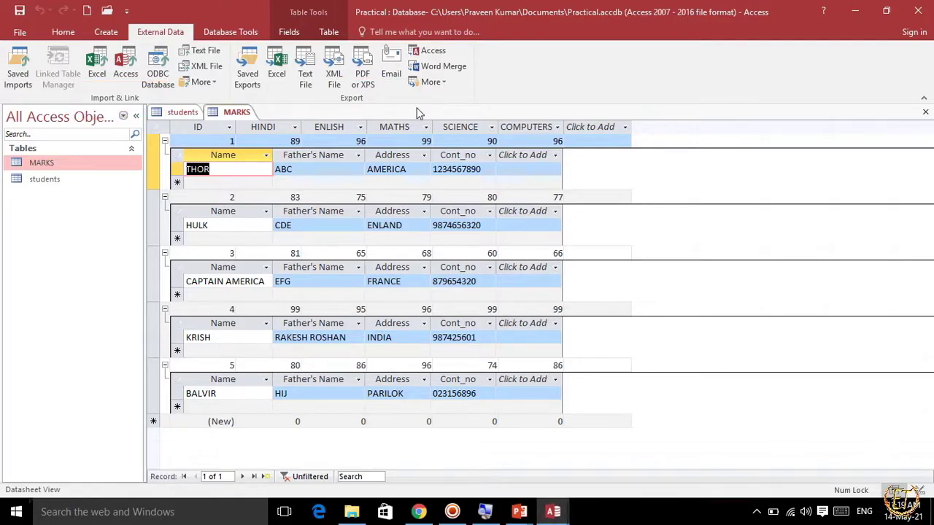
Return to the PowerPoint slide show and reveal the Quick Access Toolbar heading and description on the following slide.
key("alt+Tab")
key("b")
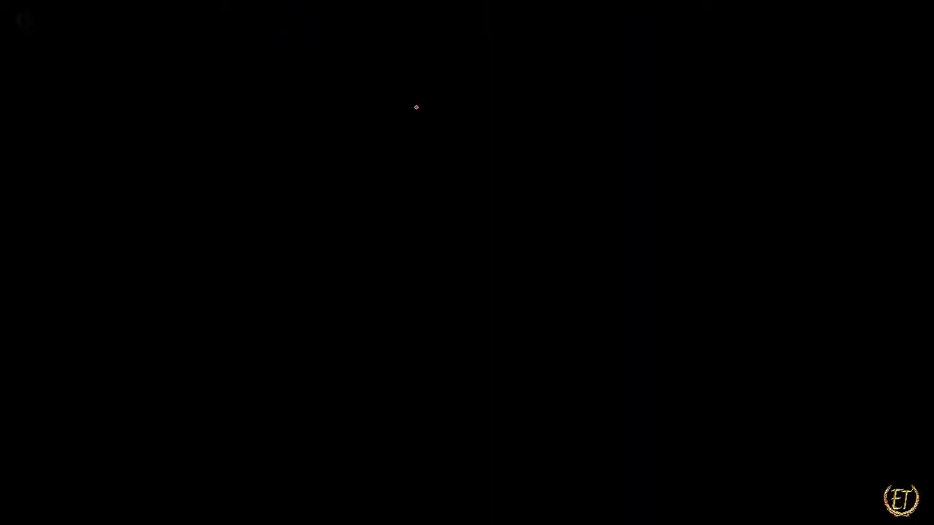
key("Right")
key("Right")
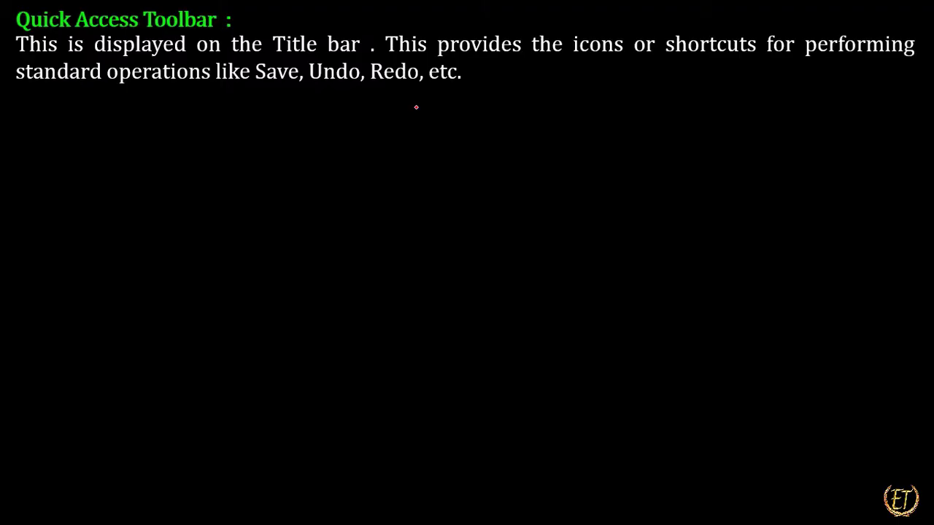
Switch to the Practical database in Access and remove New and Open from the Quick Access Toolbar.
key("alt+Tab")
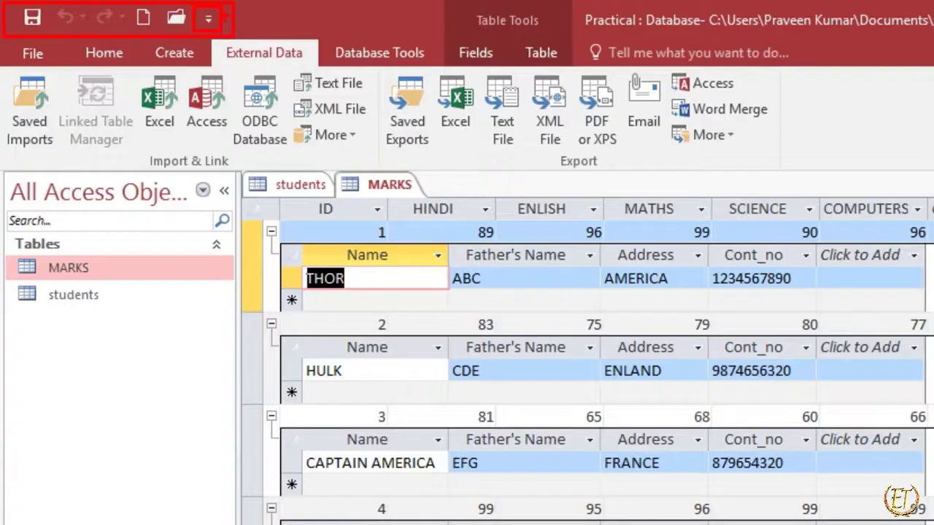
left_click(211, 22)
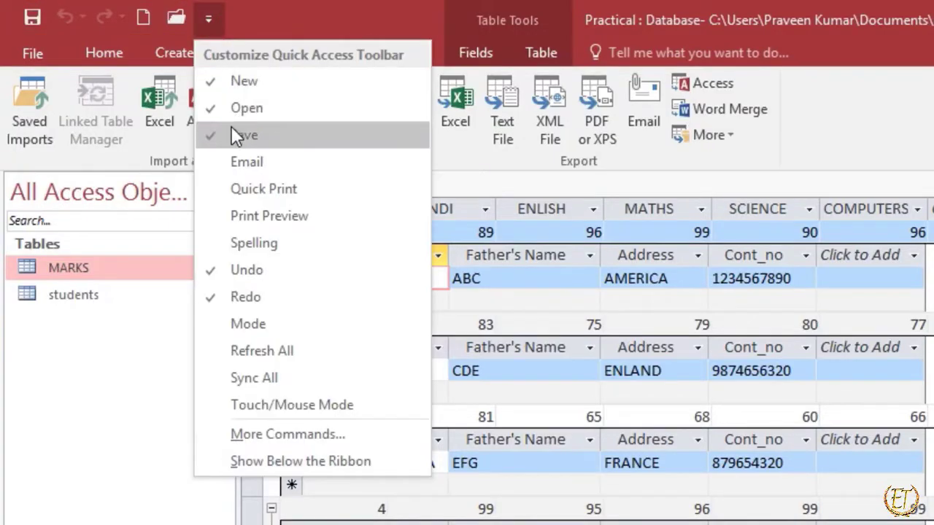
left_click(232, 81)
left_click(173, 18)
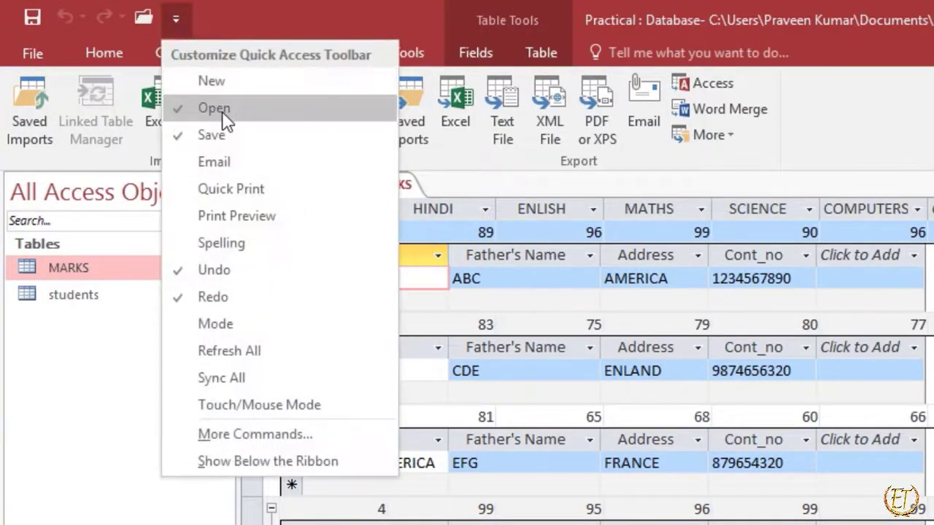
left_click(222, 107)
Add New and Open back to the Quick Access Toolbar.
left_click(144, 20)
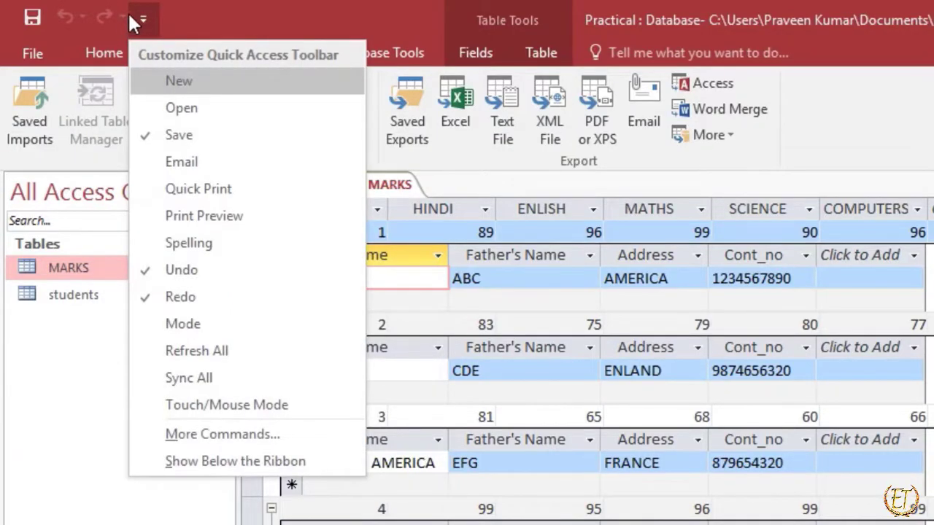
left_click(182, 80)
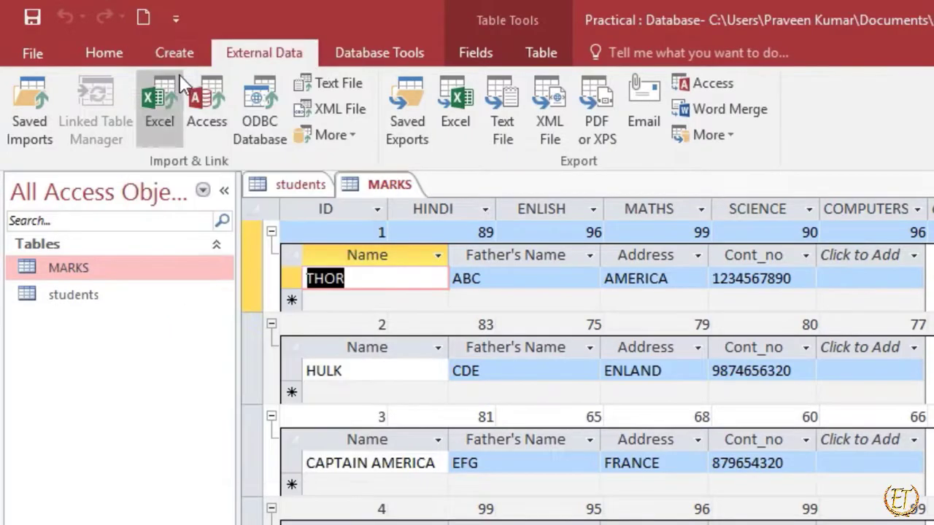
left_click(175, 19)
left_click(226, 107)
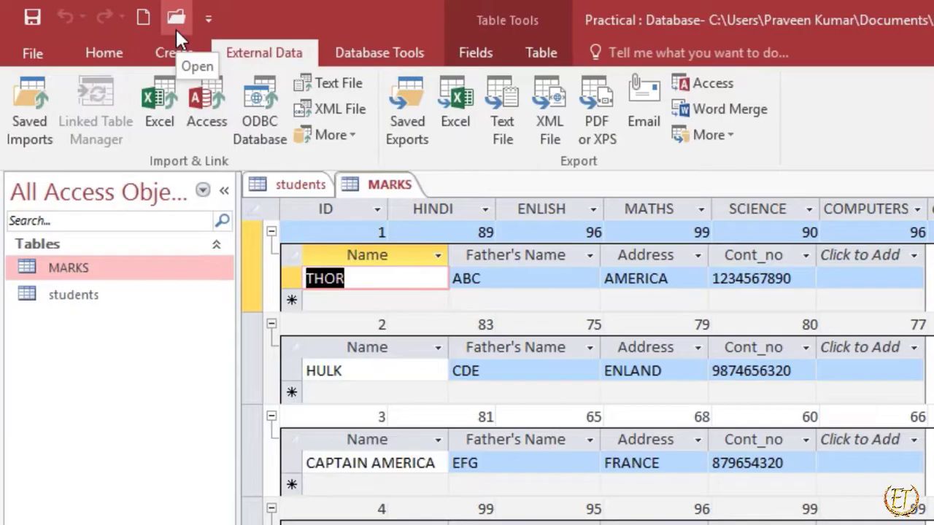
Show the Backstage view's file commands and open the New page from the Quick Access Toolbar, returning to the MARKS table each time.
left_click(46, 46)
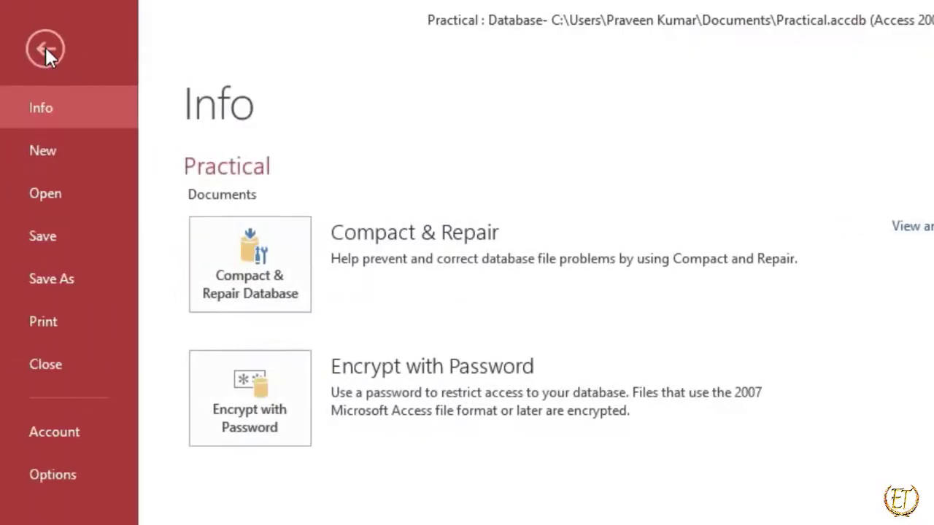
left_click(46, 50)
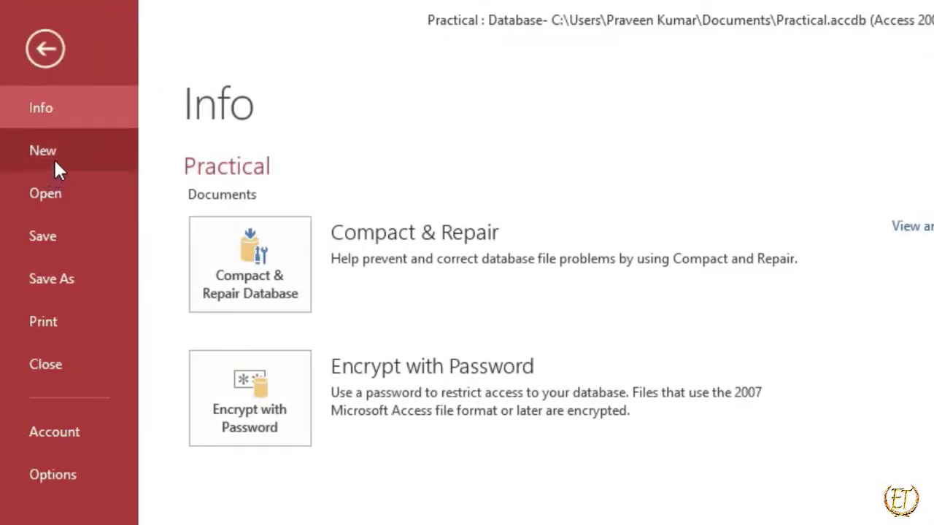
key("Escape")
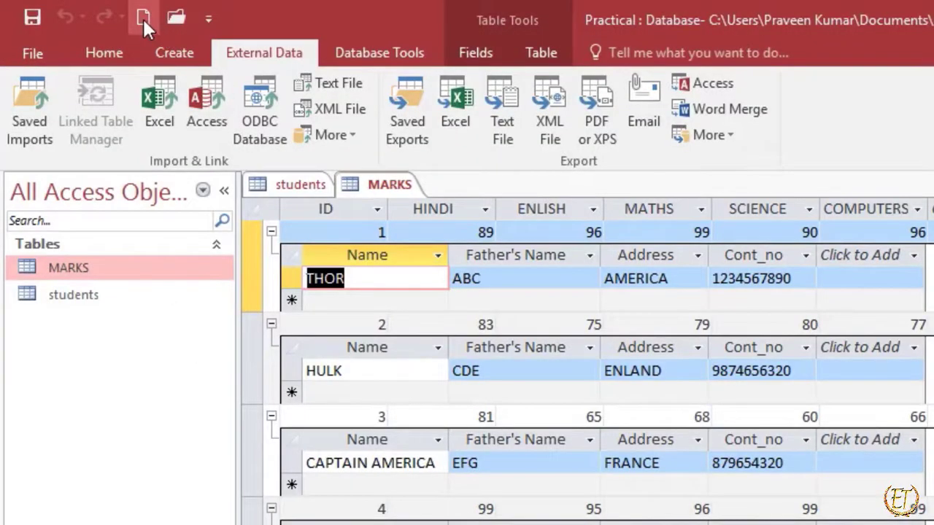
left_click(143, 19)
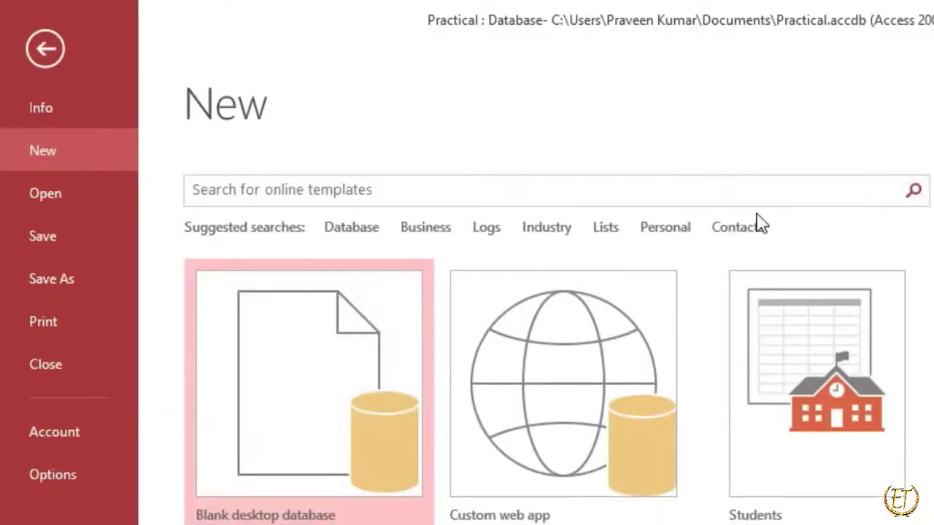
key("Escape")
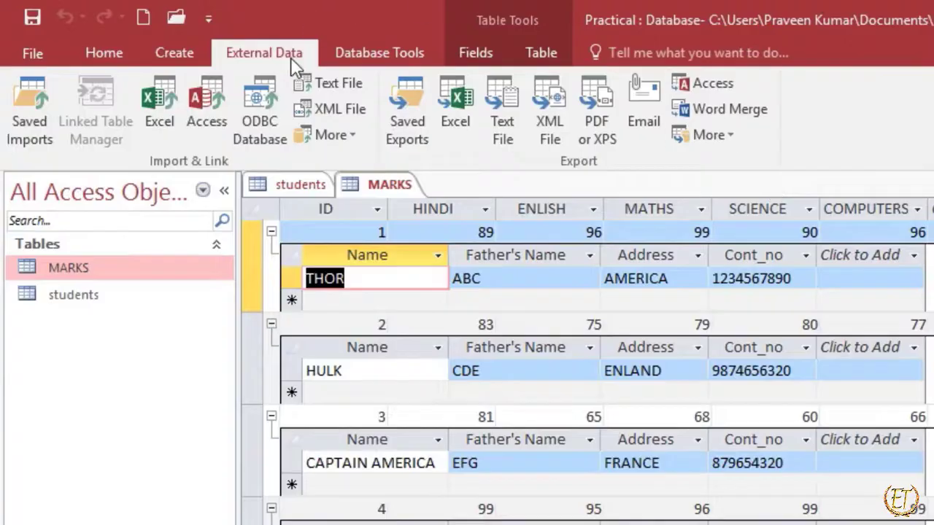
Switch to the PowerPoint slide show and underline the File Tab's location, Backstage, and creating, saving, opening and printing in red.
key("alt+Tab")
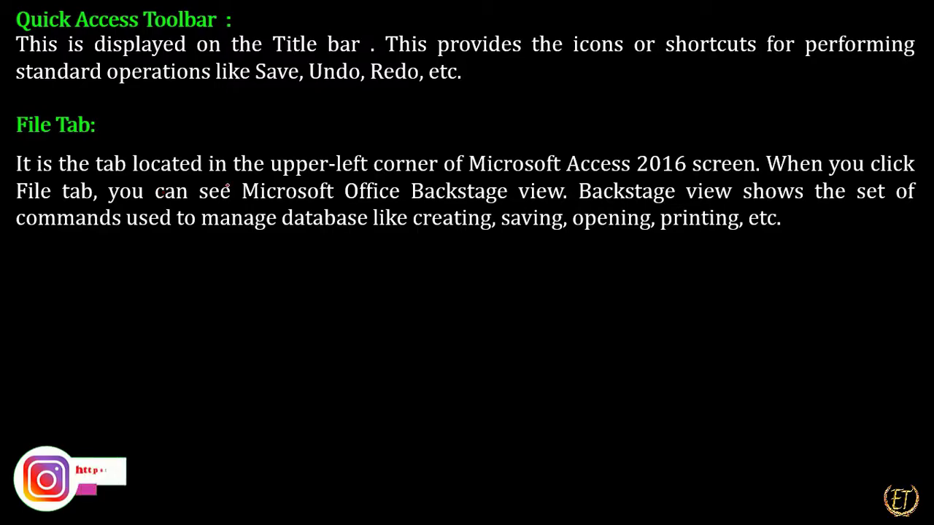
left_click_drag(291, 187, 469, 184)
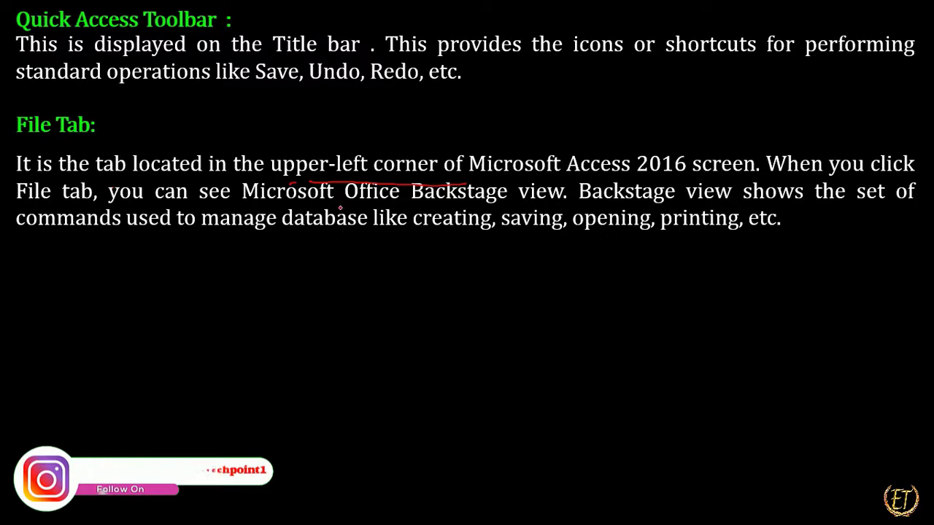
left_click_drag(413, 227, 493, 228)
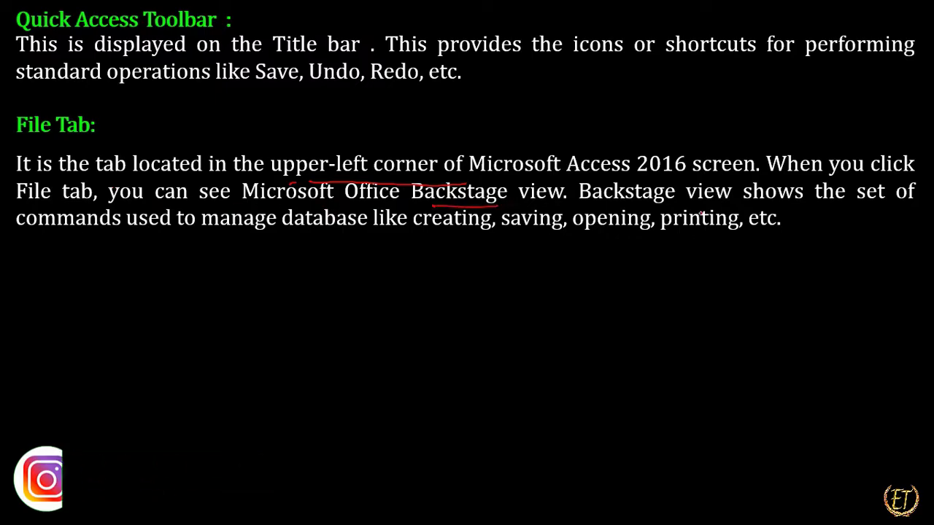
left_click_drag(526, 245, 740, 238)
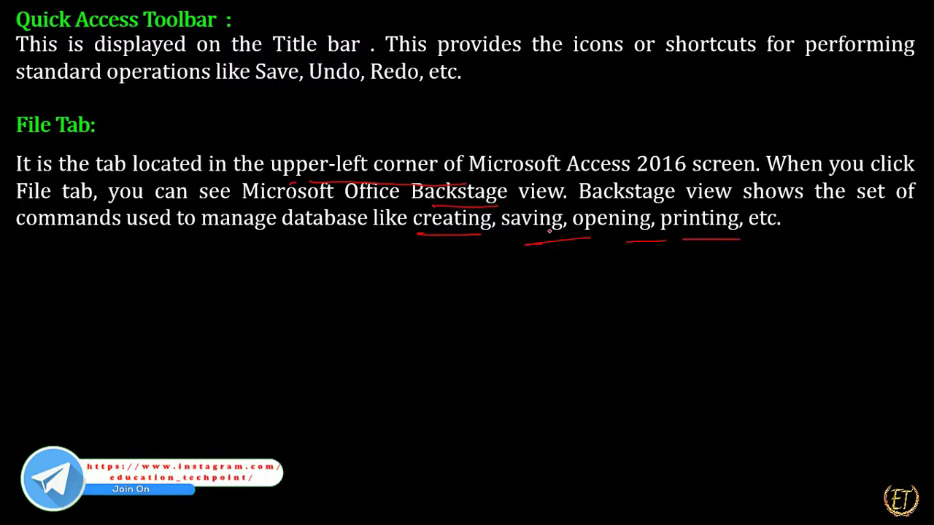
Switch to the Practical database in Access, display the Backstage view commands, and return to the MARKS table.
key("alt+Tab")
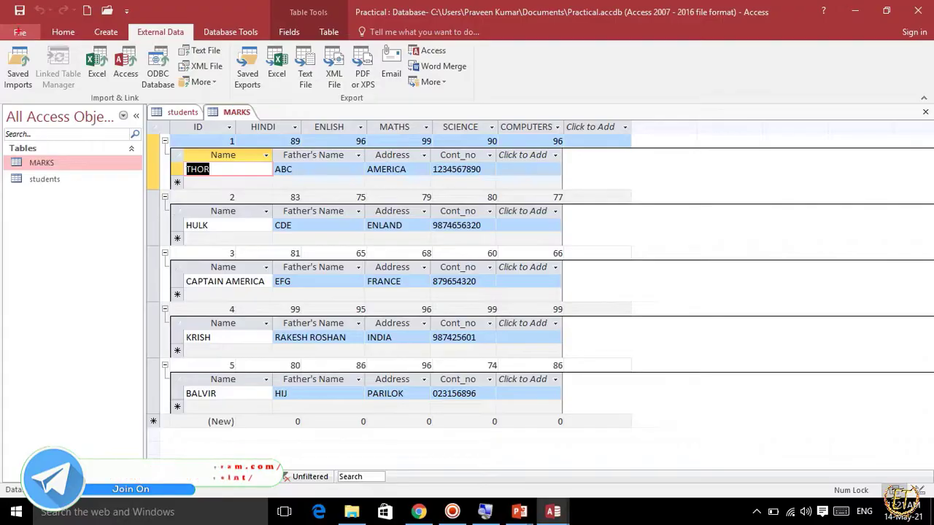
left_click(20, 32)
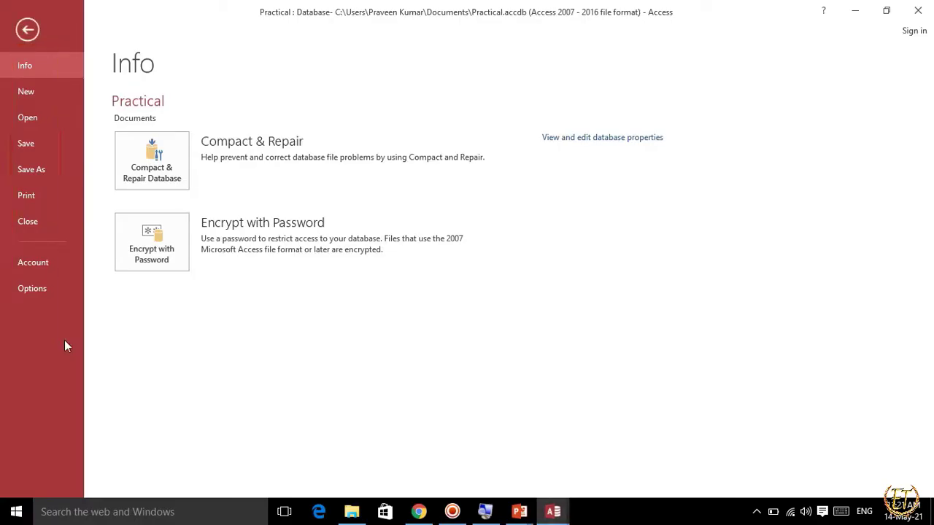
key("Escape")
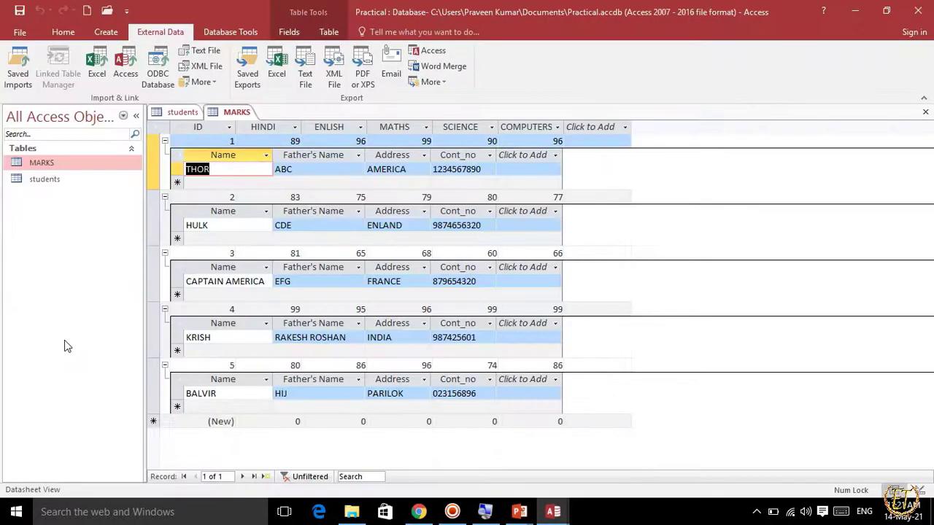
Return to the PowerPoint slide show and reveal the Navigation Pane heading and its description.
key("alt+Tab")
key("Right")
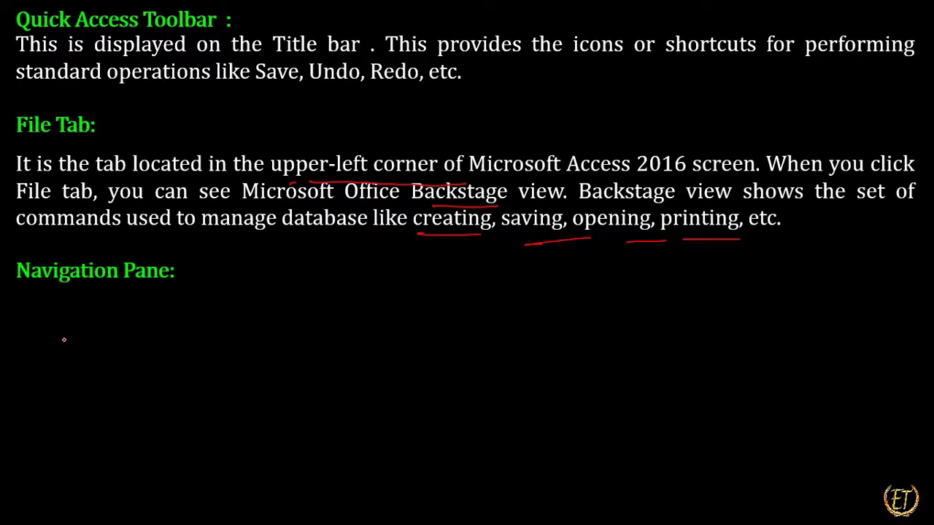
key("Right")
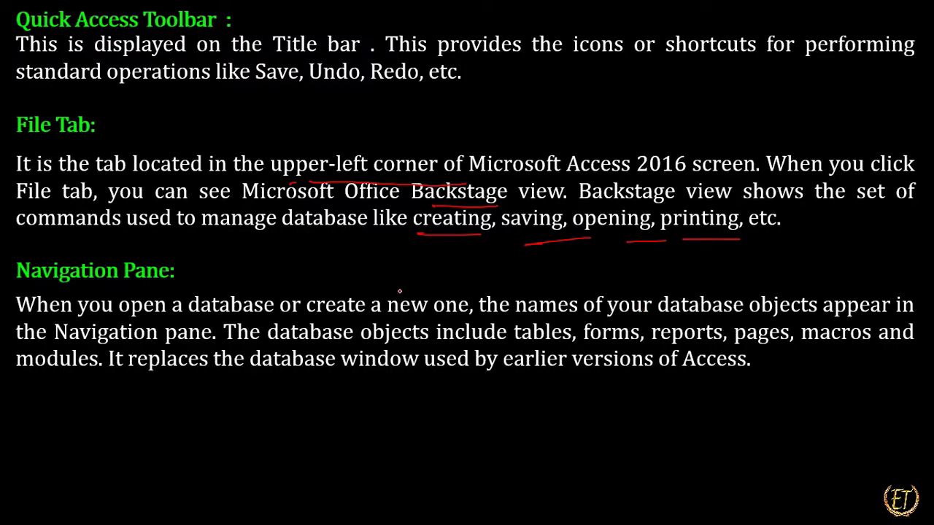
Switch to the Practical database in Access and outline the Navigation Pane and its MARKS and students tables with red rectangles.
key("alt+Tab")
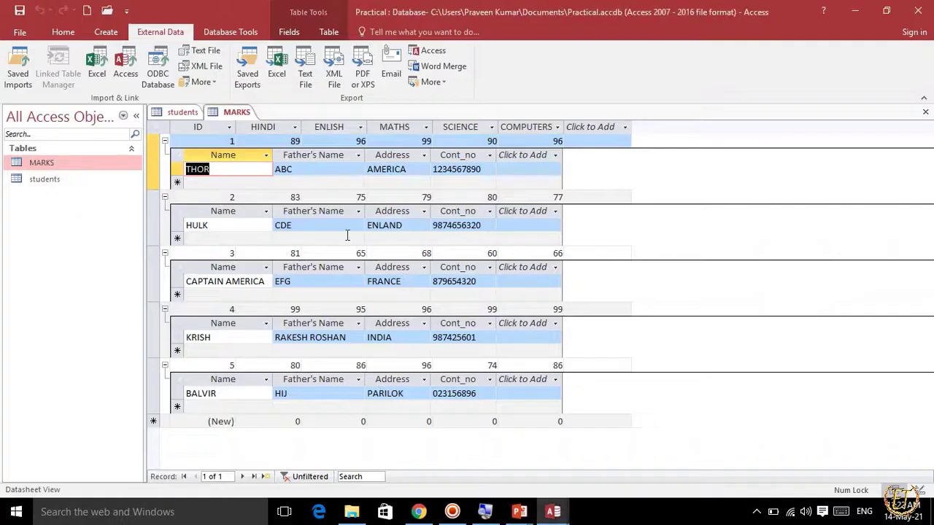
key("ctrl+2")
mouse_move(1, 96)
left_mouse_down()
mouse_move(105, 215)
mouse_move(145, 411)
mouse_move(139, 467)
left_mouse_up()
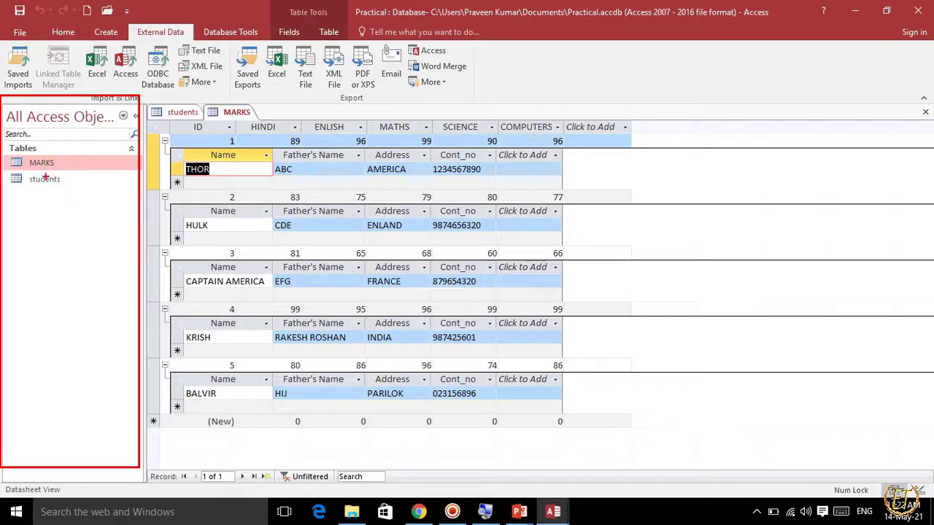
mouse_move(2, 148)
left_mouse_down()
mouse_move(67, 215)
mouse_move(77, 203)
left_mouse_up()
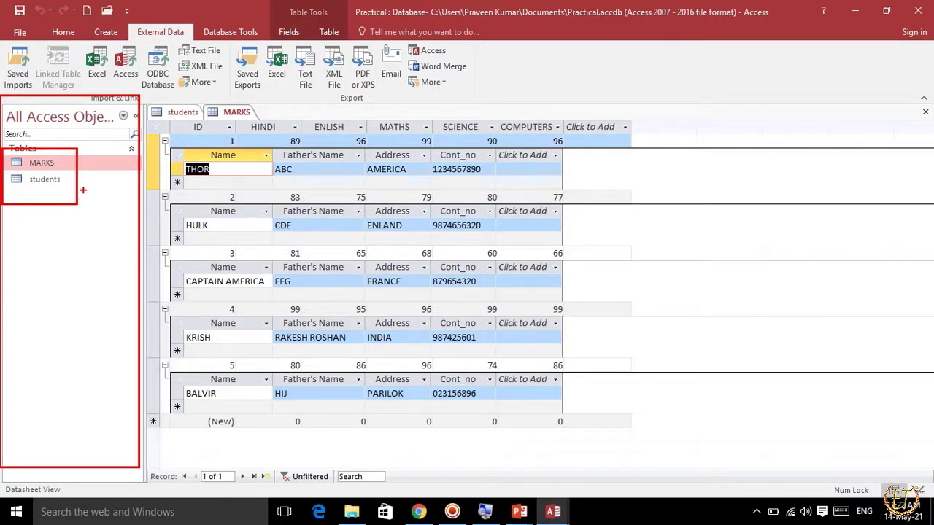
Return to the PowerPoint slide show and underline tables, forms, reports, pages and macros in the Navigation Pane description in red.
key("alt+Tab")
key("alt+Tab")
key("alt+Tab")
key("alt+Tab")
key("alt+Tab")
key("alt+Tab")
key("alt+Tab")
key("alt+Tab")
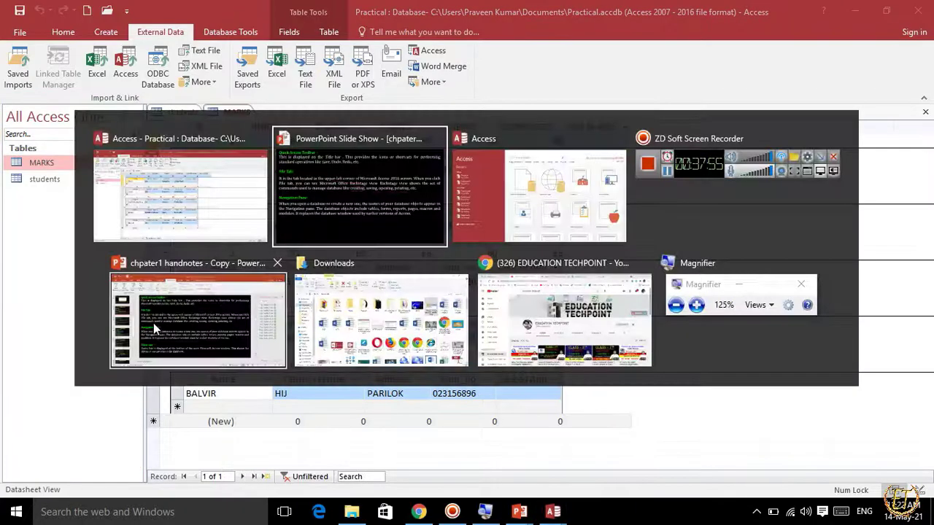
key("alt+Tab")
key("alt+Tab")
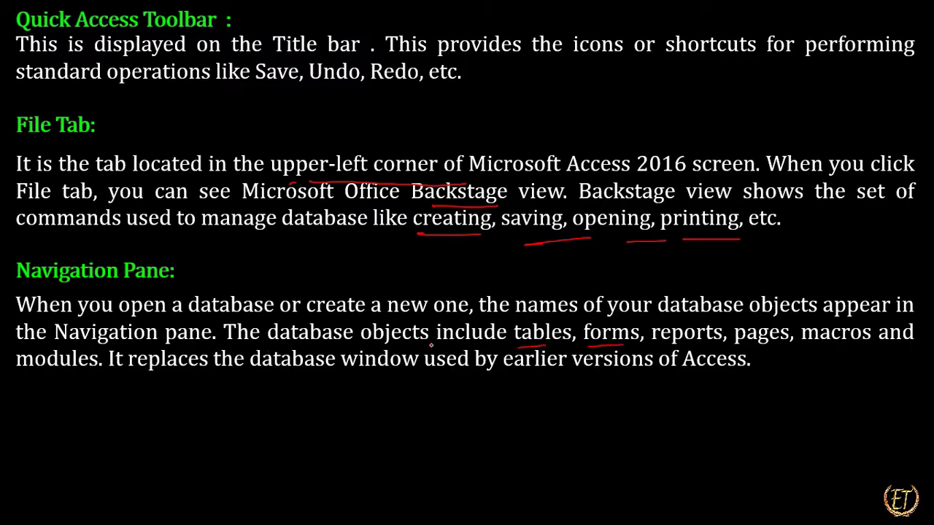
mouse_move(513, 346)
left_mouse_down()
mouse_move(790, 348)
mouse_move(892, 336)
left_mouse_up()
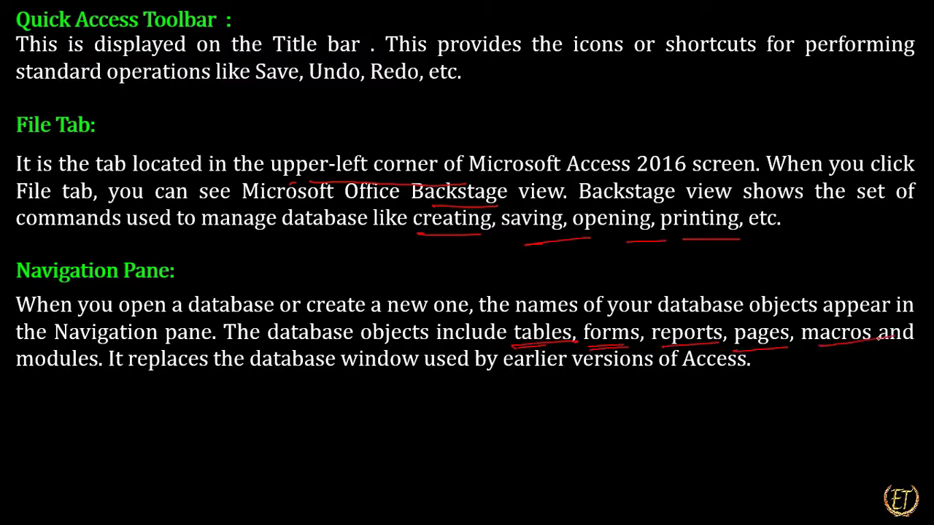
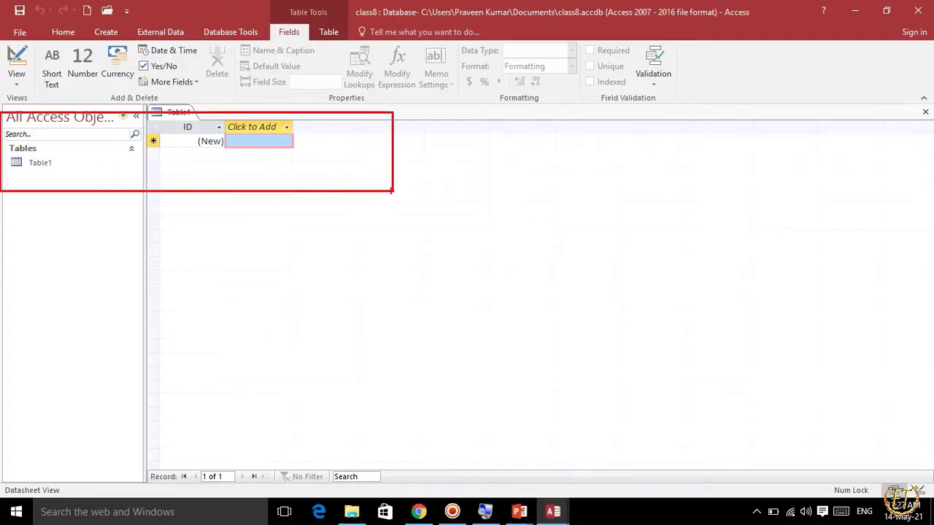
Return to the PowerPoint slide show, reveal the steps for creating a database from a template, and scribble out the stray letter after Student in red.
key("alt+Tab")
key("alt+Tab")
key("alt+Tab")
key("alt+Tab")
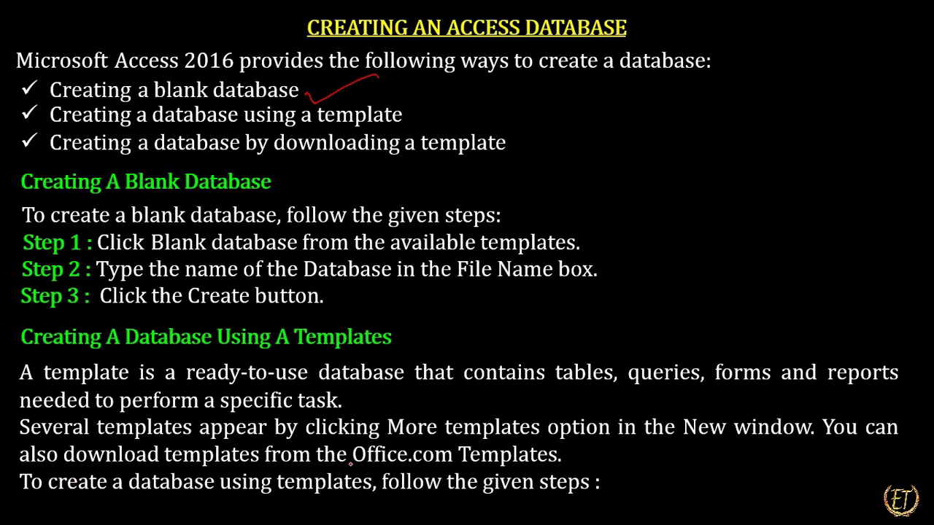
left_click_drag(412, 462, 427, 465)
key("Right")
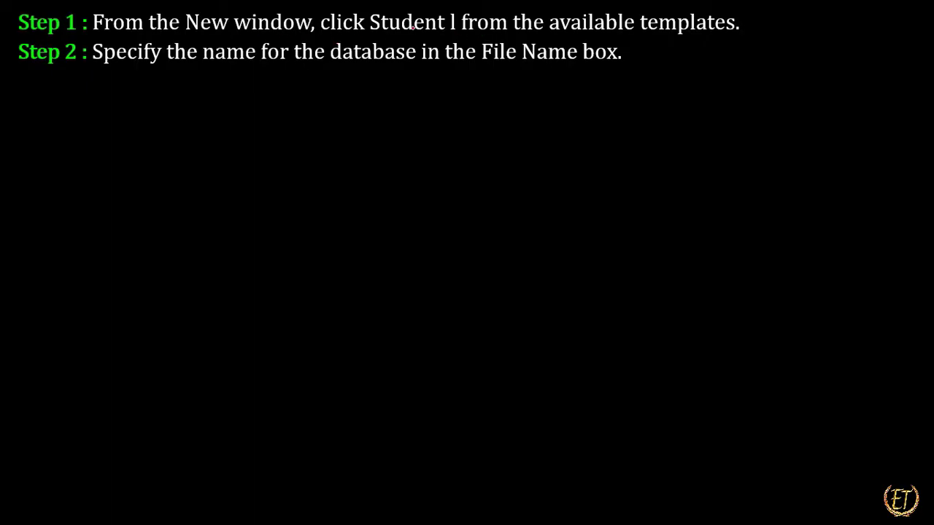
left_click_drag(458, 19, 451, 27)
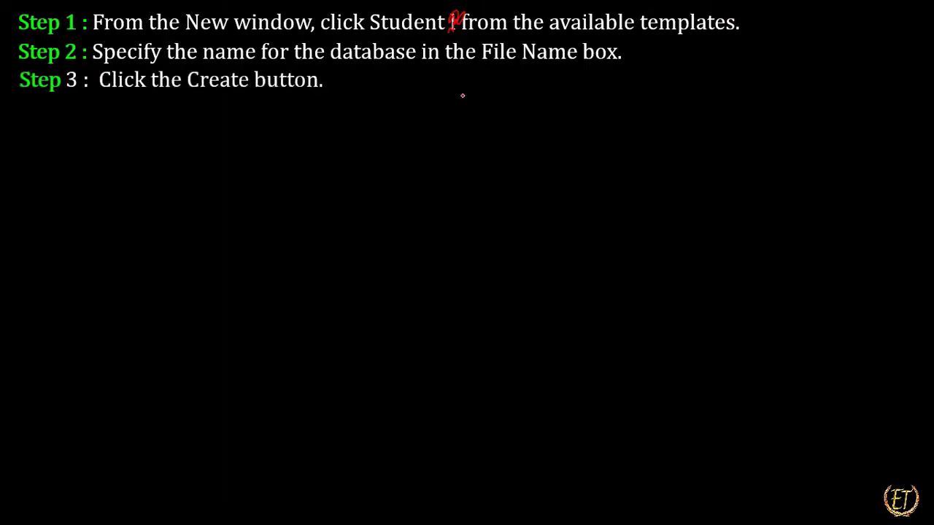
Switch to the open Access start screen, close it, and relaunch Access with the msaccess command.
key("alt+Tab")
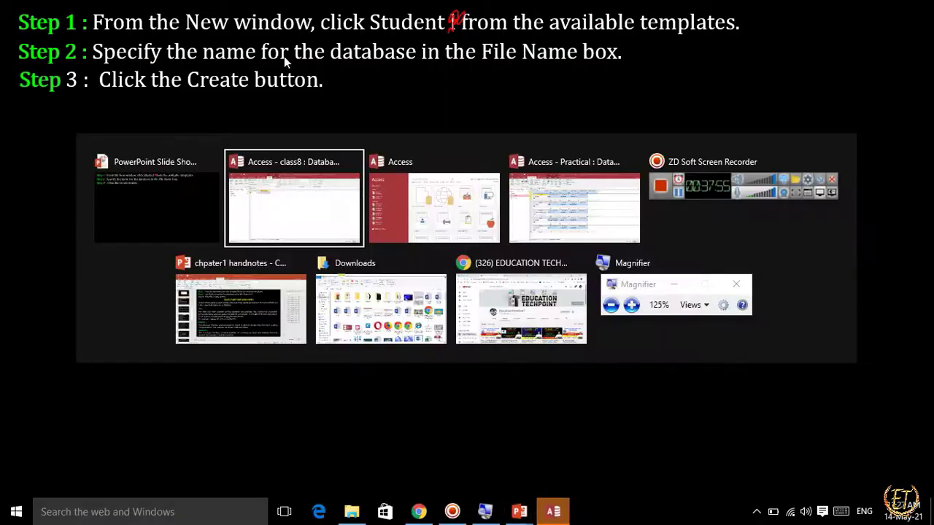
key("alt+Tab")
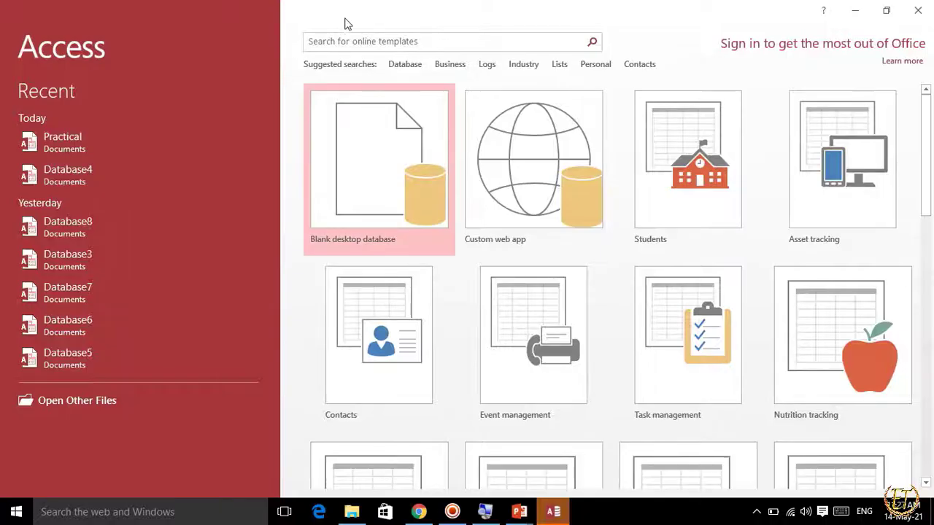
left_click(918, 10)
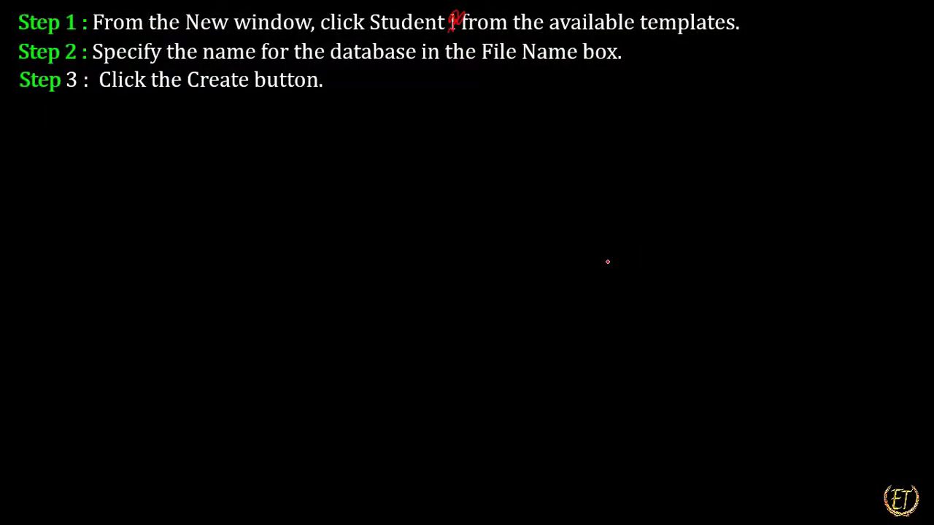
key("super+r")
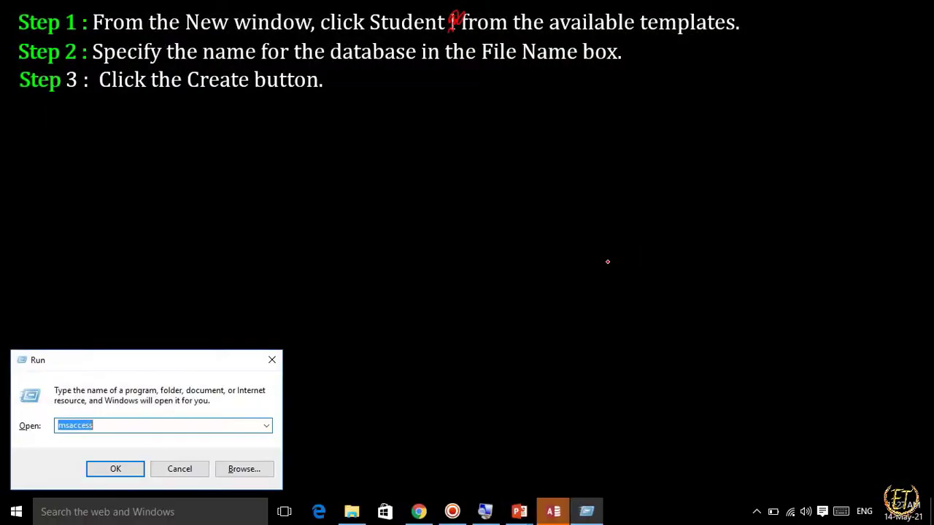
key("Return")
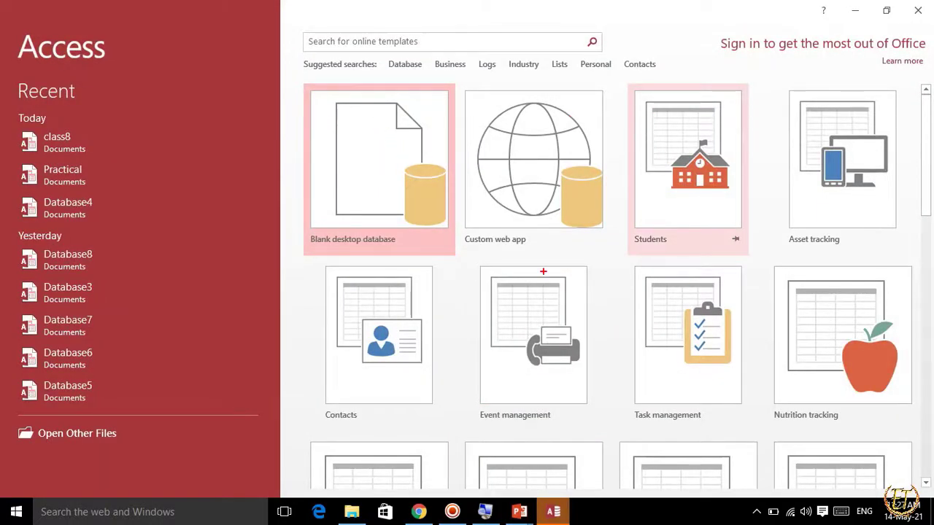
Outline the Students template with a red rectangle and create a database named stu from it.
scroll(543, 276, "down", 3)
scroll(544, 271, "down", 2)
scroll(544, 271, "up", 5)
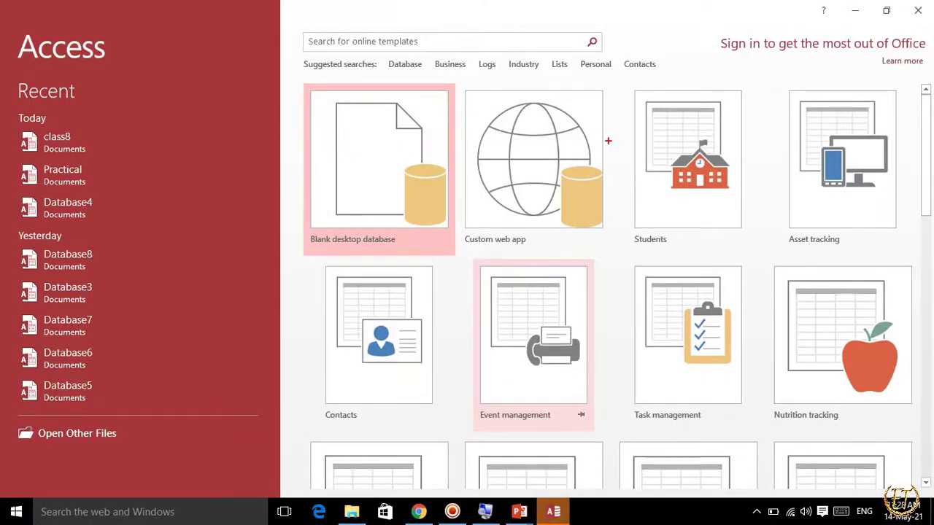
left_click_drag(628, 79, 740, 254)
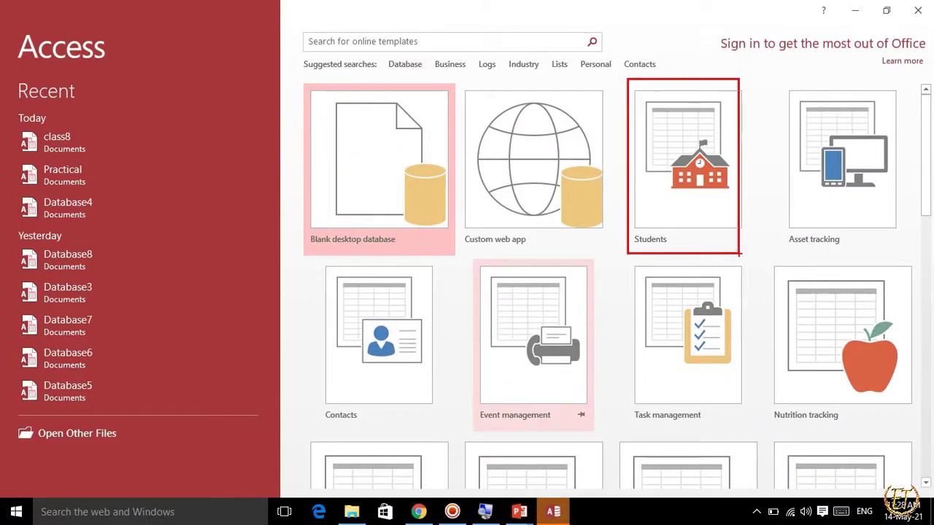
left_click(694, 192)
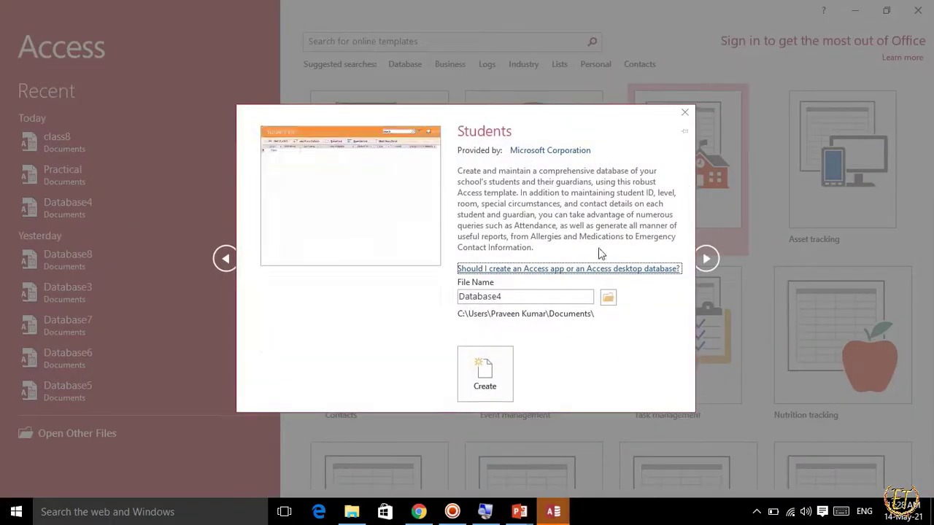
double_click(509, 296)
type("Stu")
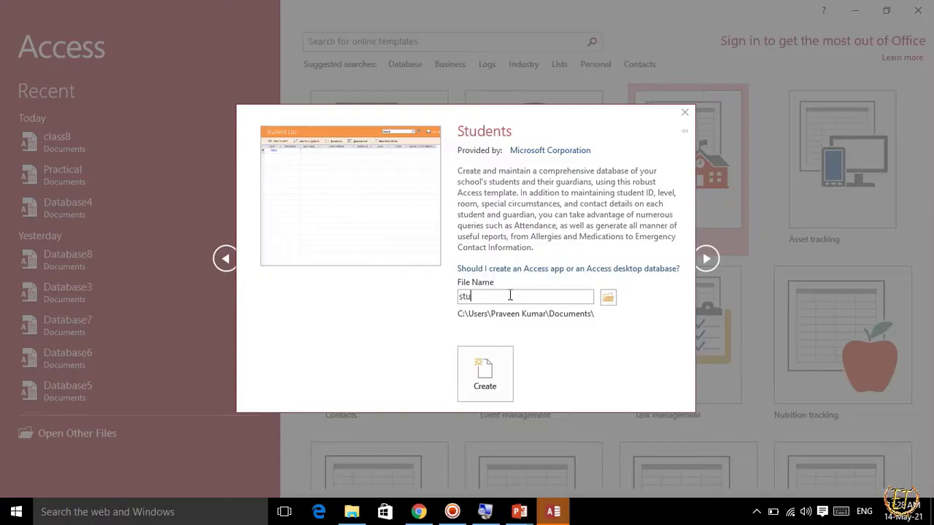
left_click(506, 382)
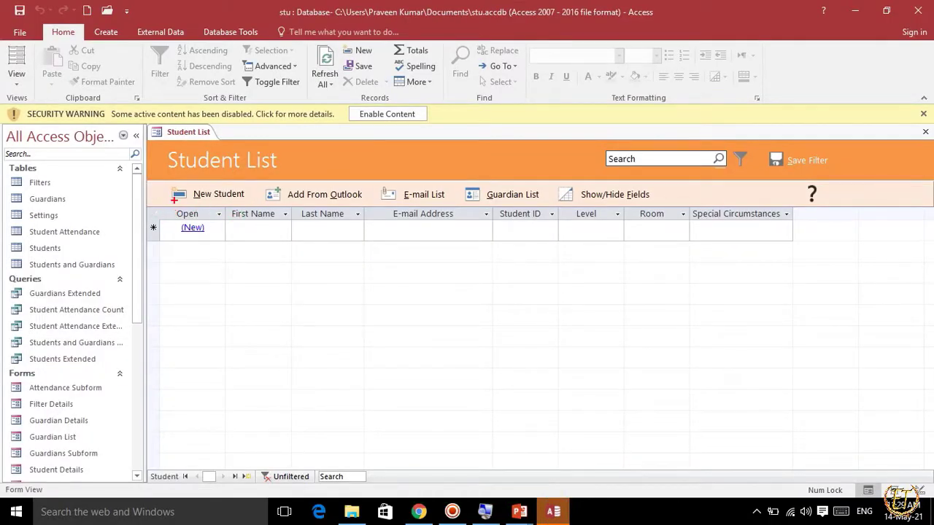
Outline the Student List column headings in red, and enable the database's disabled content, dismissing the Welcome window.
mouse_move(169, 205)
left_mouse_down()
mouse_move(195, 217)
mouse_move(275, 223)
mouse_move(473, 216)
mouse_move(689, 236)
mouse_move(812, 233)
left_mouse_up()
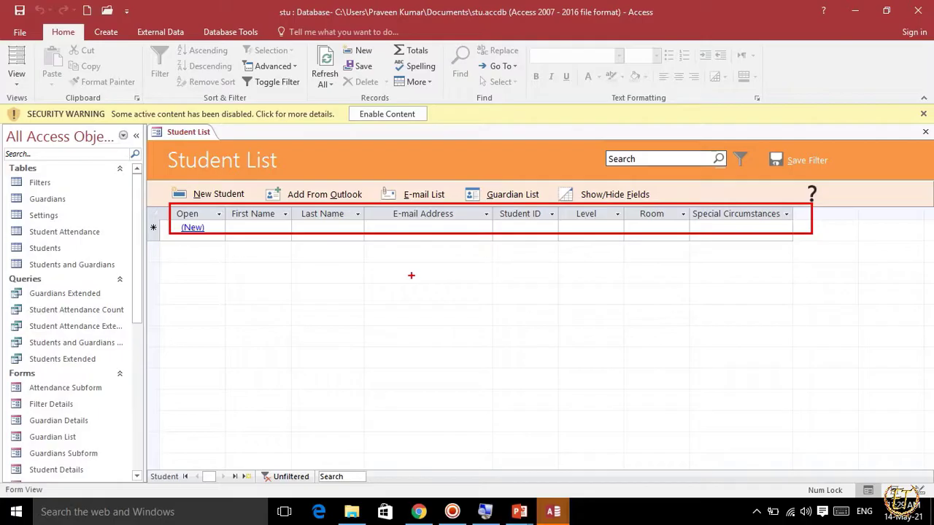
left_click(380, 114)
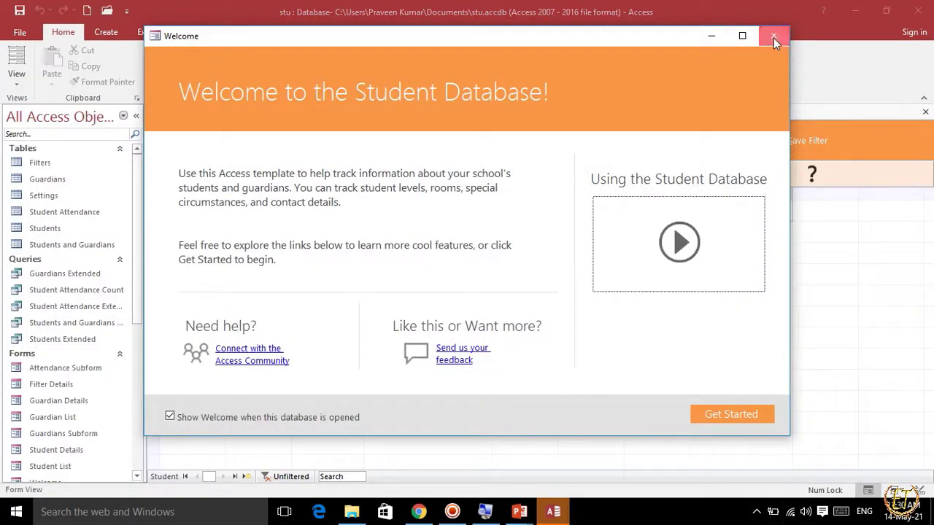
left_click(774, 36)
Try entering the sample text frgfd as the new student record's First Name, and erase it.
left_click(257, 211)
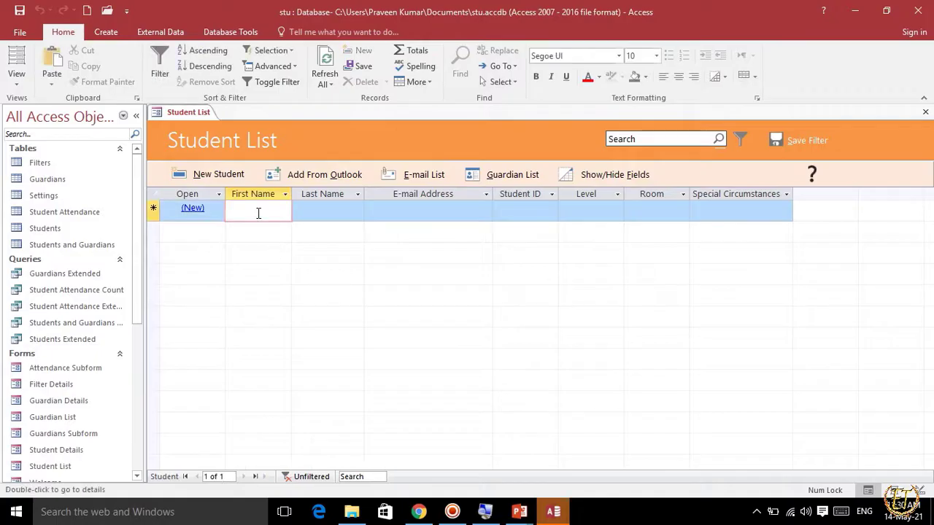
type("frgfd")
key("BackSpace")
key("BackSpace")
key("BackSpace")
key("BackSpace")
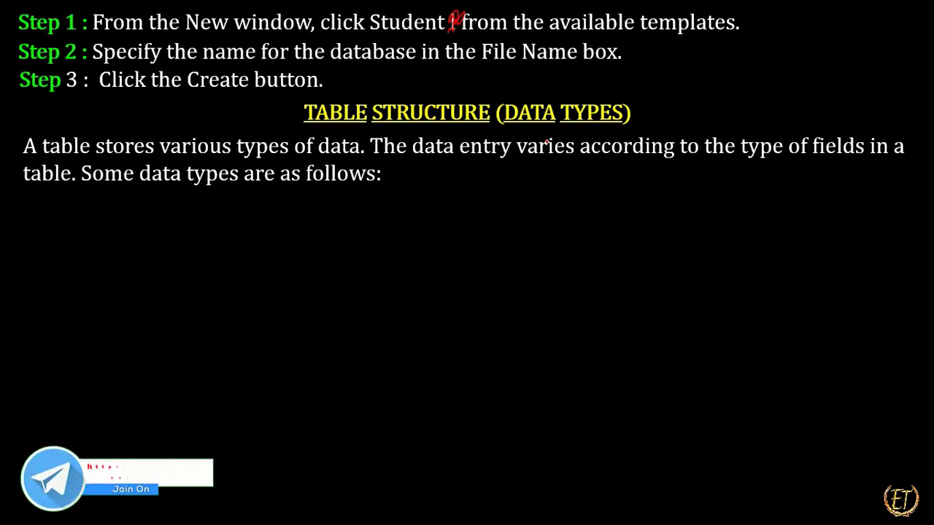
Close the class8 database in Access and return to the Table Structure slide in the PowerPoint slide show.
key("alt+Tab")
key("alt+Tab")
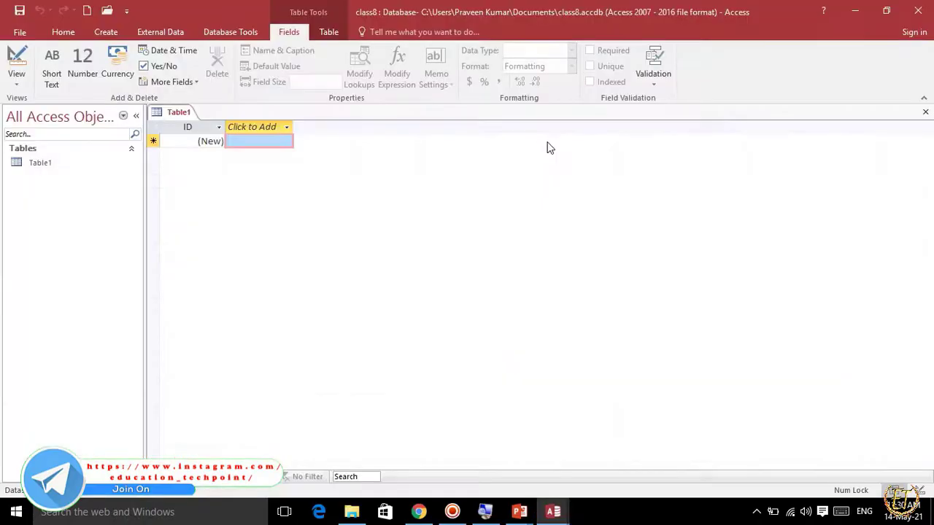
key("alt+Tab")
key("alt+Tab")
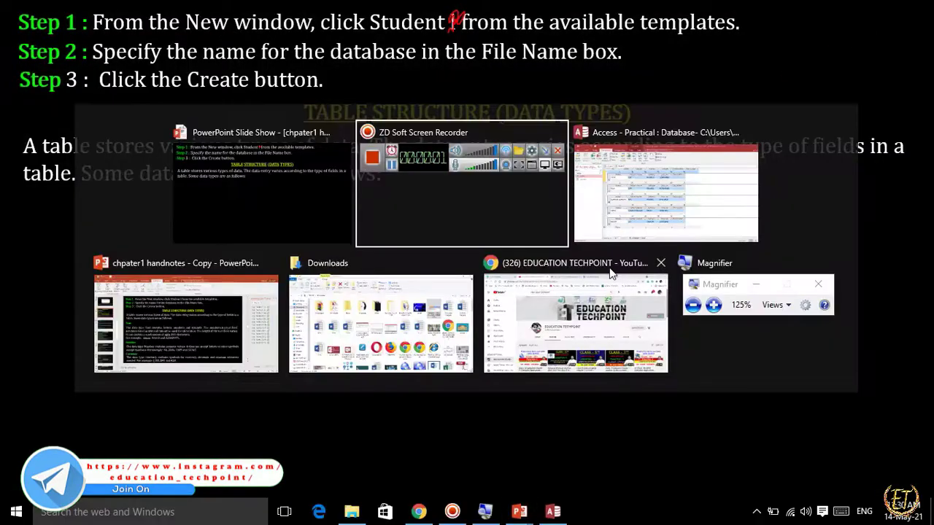
key("Tab")
key("Tab")
key("Tab")
key("Tab")
key("Tab")
key("Tab")
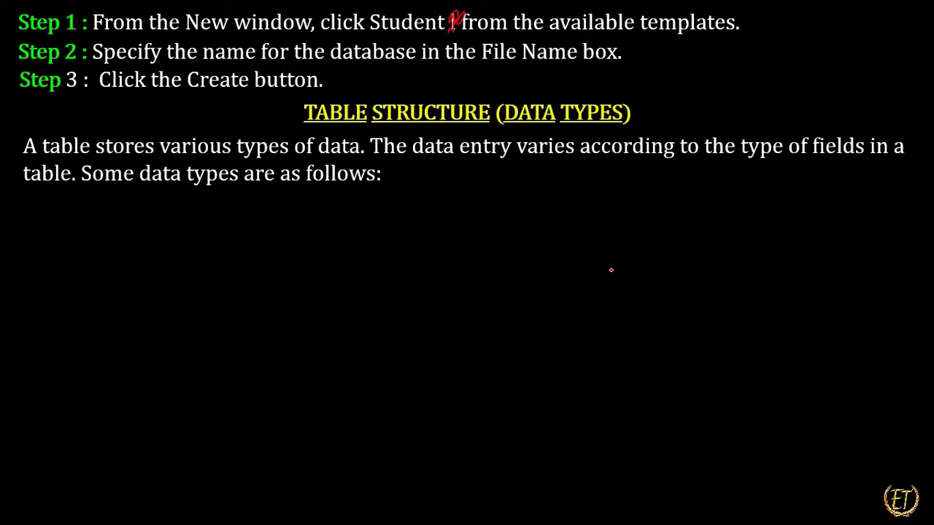
Launch Access with the msaccess command and create a blank desktop database named pract.
key("super+r")
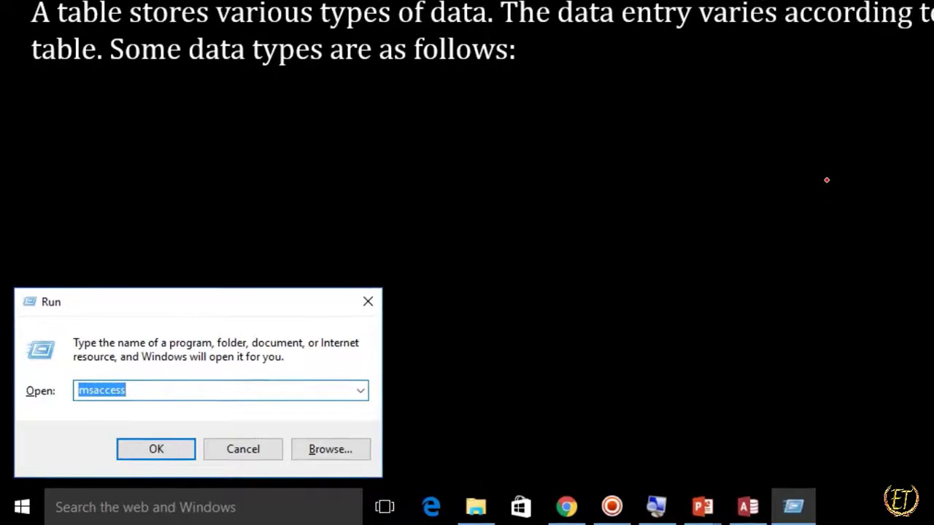
key("Return")
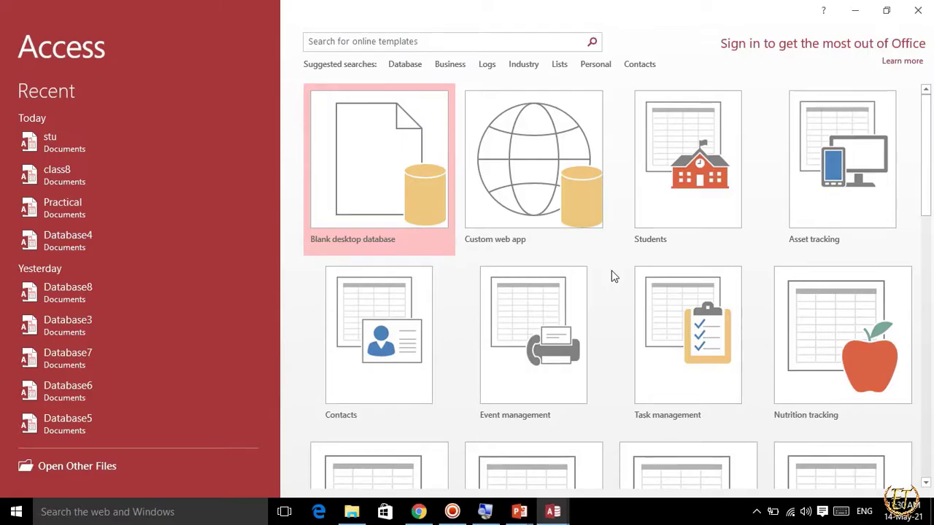
left_click(409, 172)
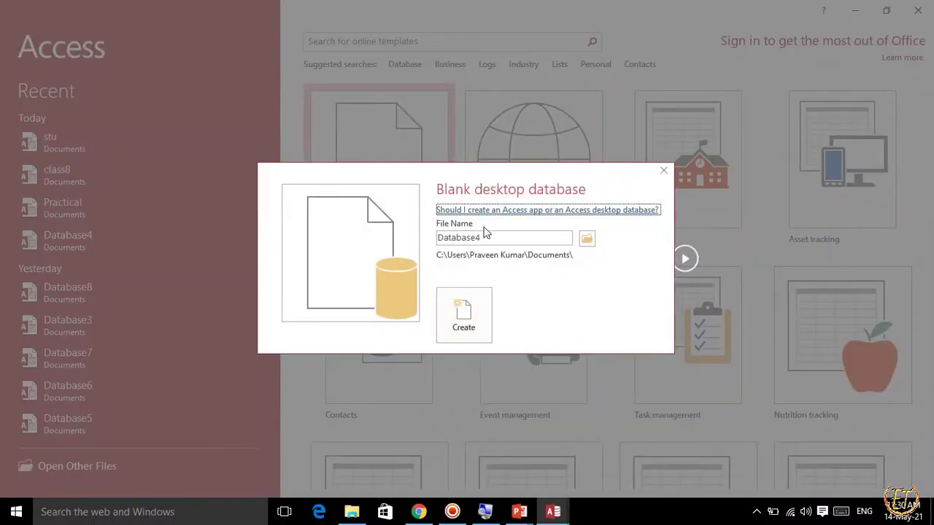
left_click_drag(438, 237, 524, 241)
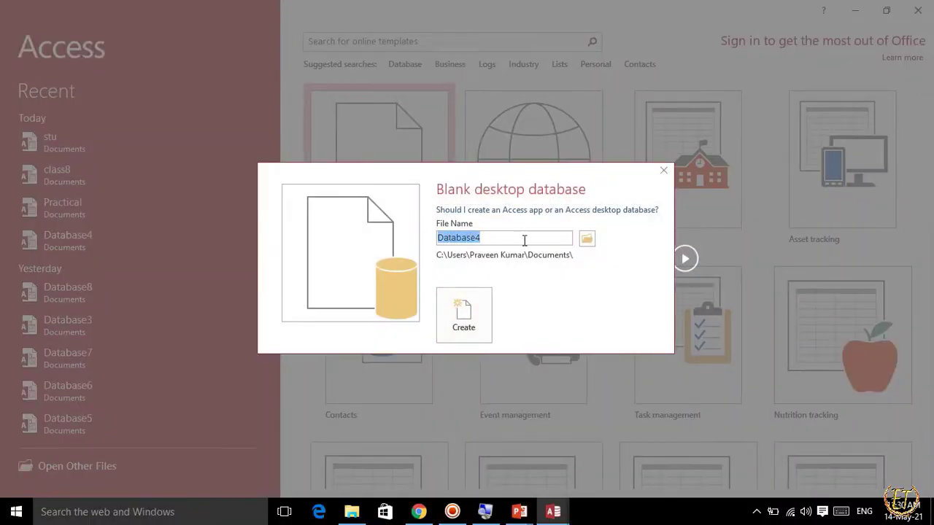
type("par")
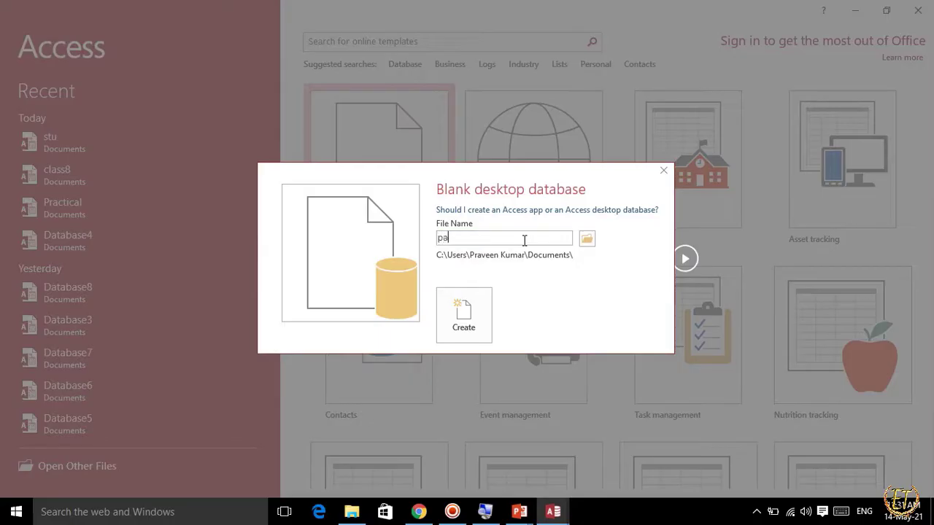
type("act")
key("Return")
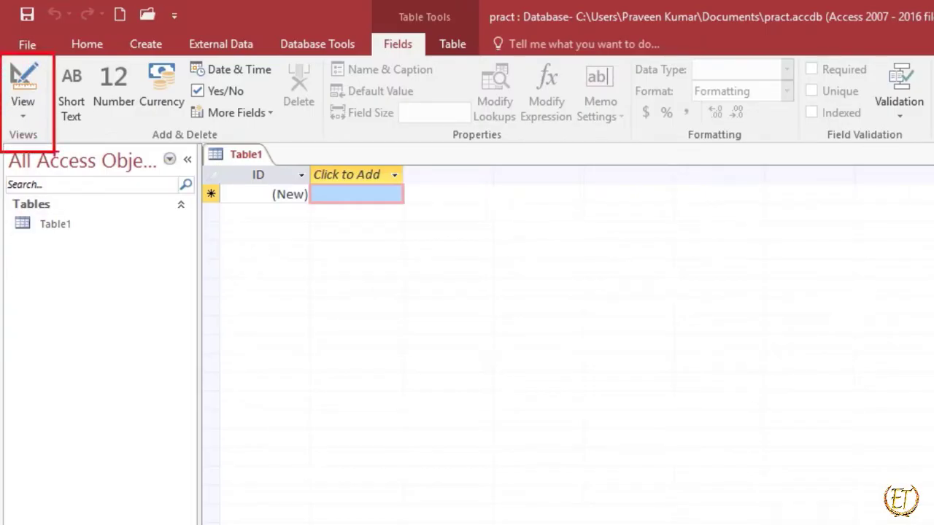
Display the table view options, outline Datasheet View, Design View and the table's column headings with red rectangles, and clear the markings.
left_click(24, 118)
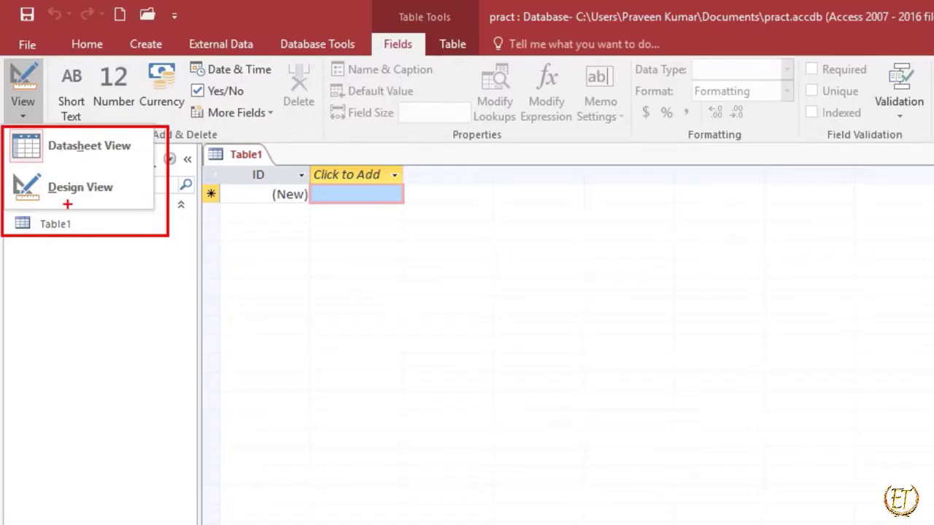
left_click_drag(8, 172, 106, 205)
left_click_drag(232, 159, 270, 185)
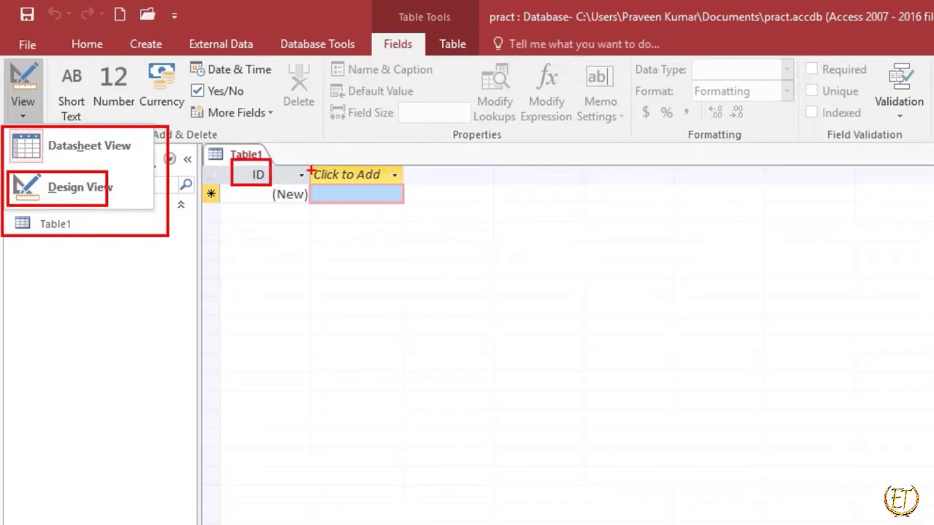
mouse_move(307, 155)
left_mouse_down()
mouse_move(405, 188)
mouse_move(575, 190)
left_mouse_up()
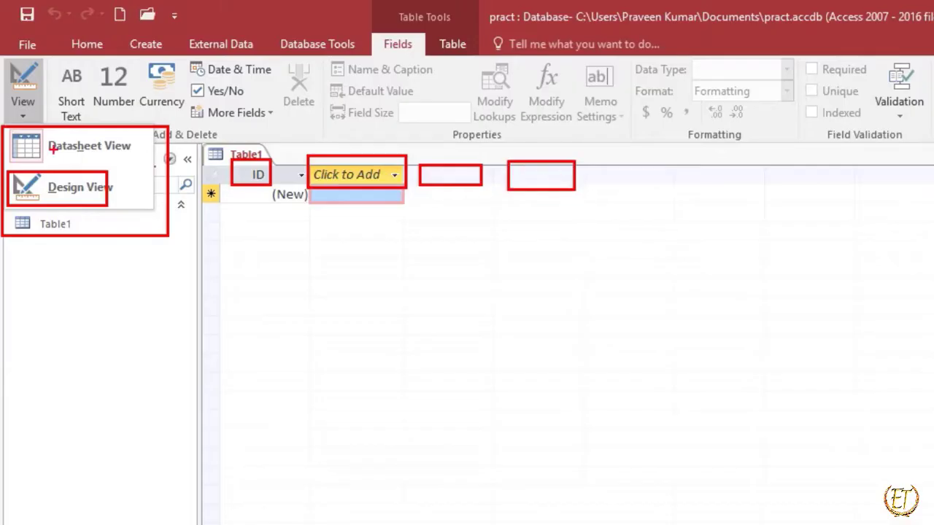
left_click_drag(9, 129, 157, 169)
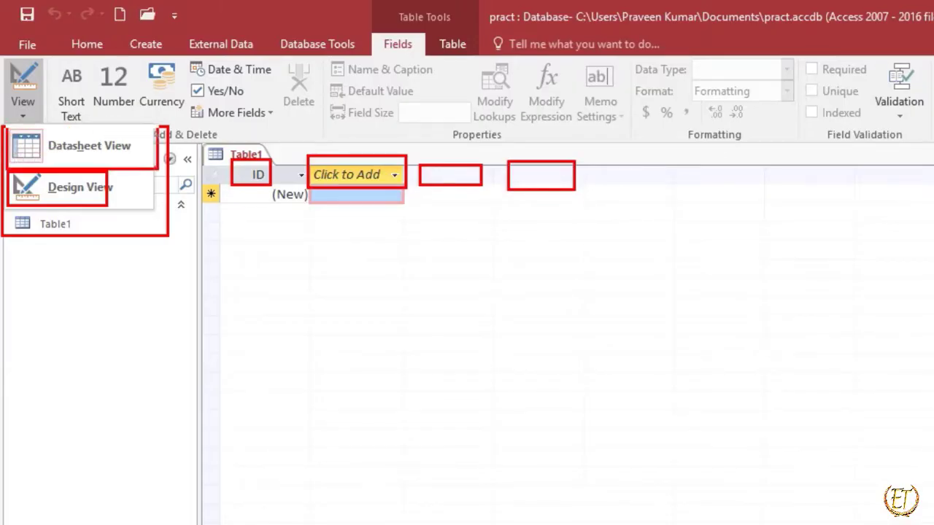
left_click_drag(197, 133, 641, 236)
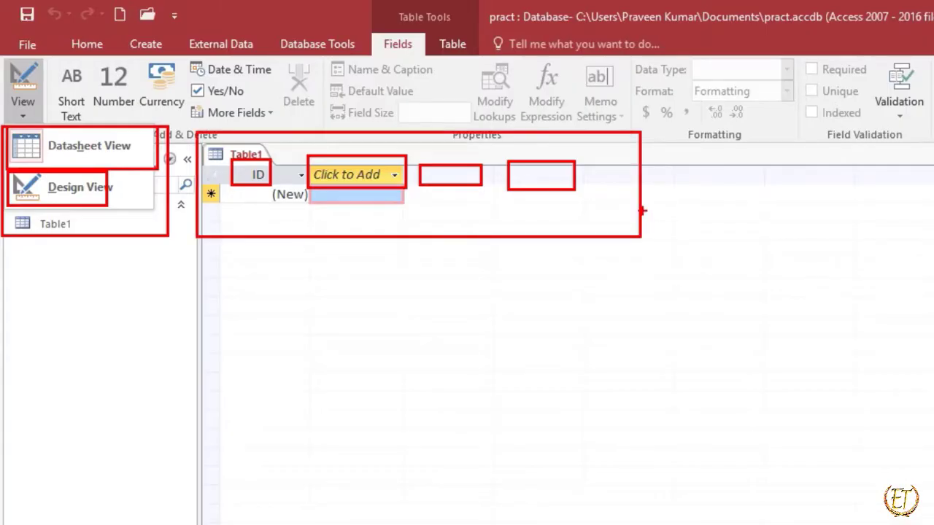
key("Escape")
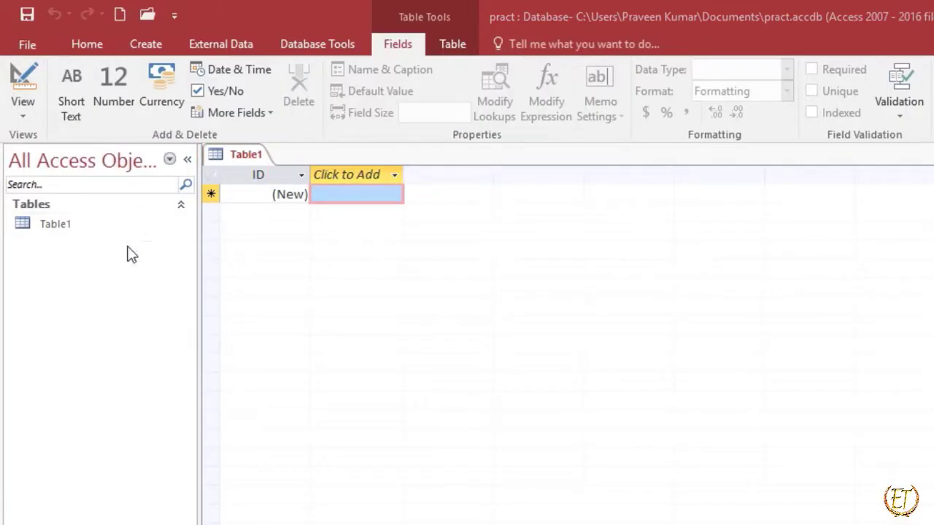
Switch Table1 to Design View, saving the table under the name student.
left_click(22, 119)
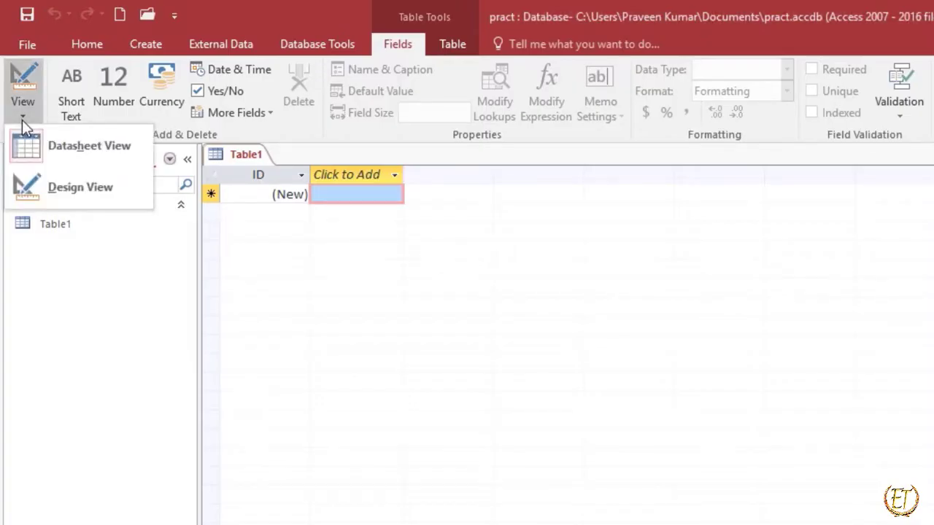
left_click(38, 193)
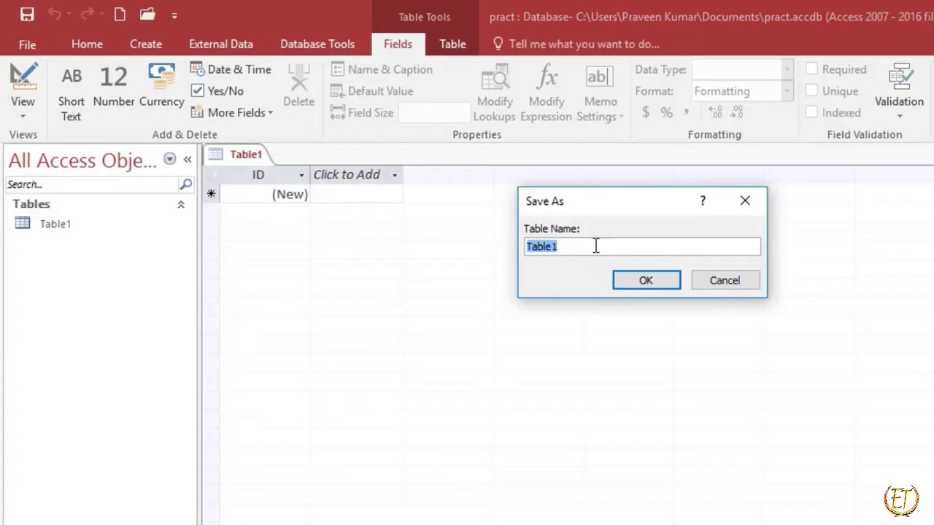
type("student")
left_click(632, 281)
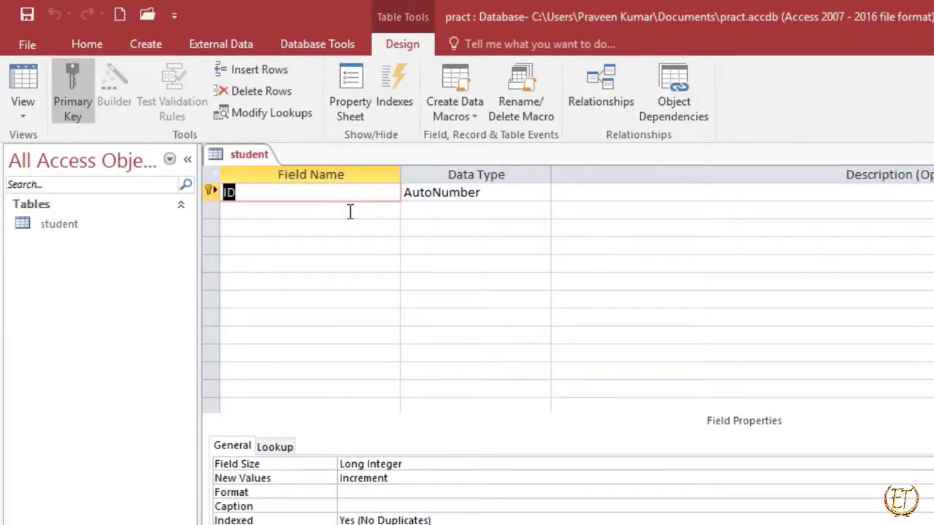
Outline the Field Name, Data Type and Description columns of the student table with red rectangles, and clear the markings.
key("ctrl+2")
mouse_move(194, 159)
left_mouse_down()
mouse_move(247, 169)
mouse_move(377, 312)
left_mouse_up()
mouse_move(373, 141)
left_mouse_down()
mouse_move(418, 183)
mouse_move(470, 310)
left_mouse_up()
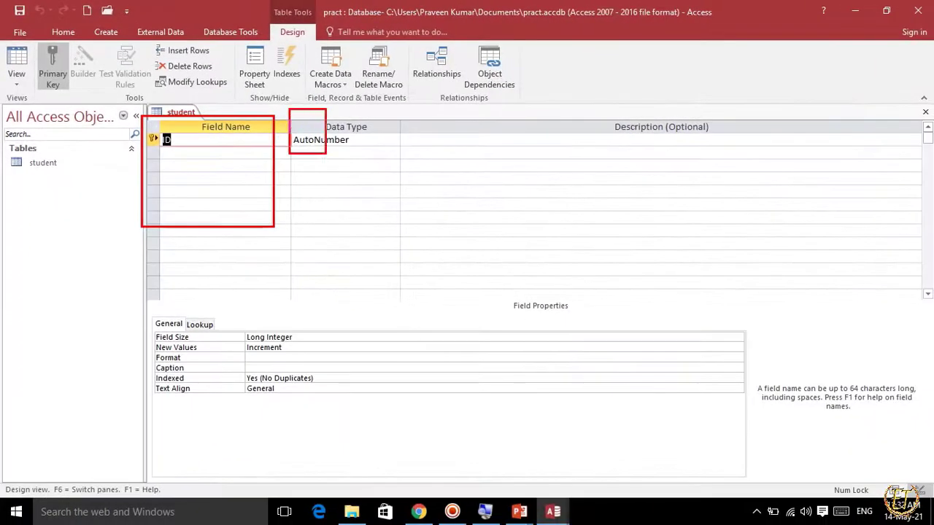
mouse_move(404, 117)
left_mouse_down()
mouse_move(455, 166)
mouse_move(730, 251)
mouse_move(795, 248)
left_mouse_up()
left_click_drag(655, 113, 744, 154)
key("Escape")
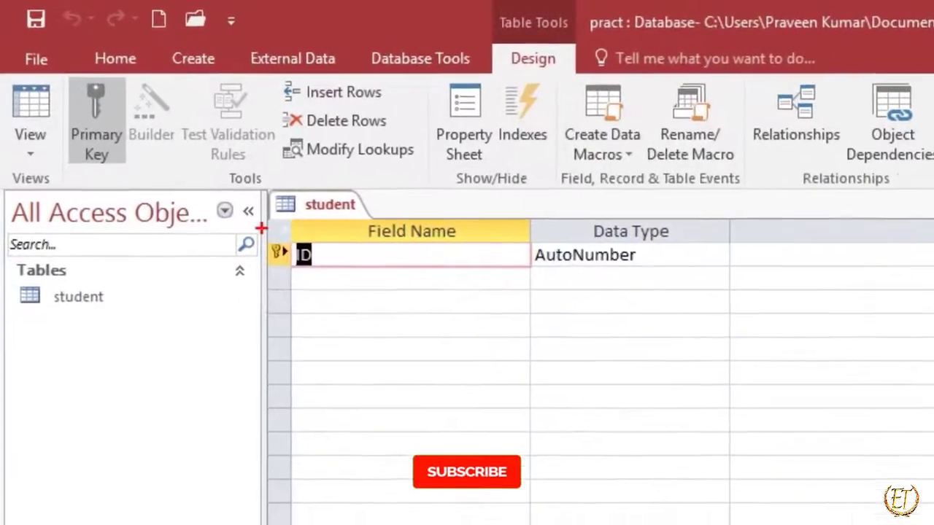
Outline the ID field's primary key marker and its AutoNumber data type with red rectangles, and clear the markings.
left_click_drag(194, 167, 226, 213)
mouse_move(311, 295)
left_mouse_down()
mouse_move(344, 274)
mouse_move(344, 286)
left_mouse_up()
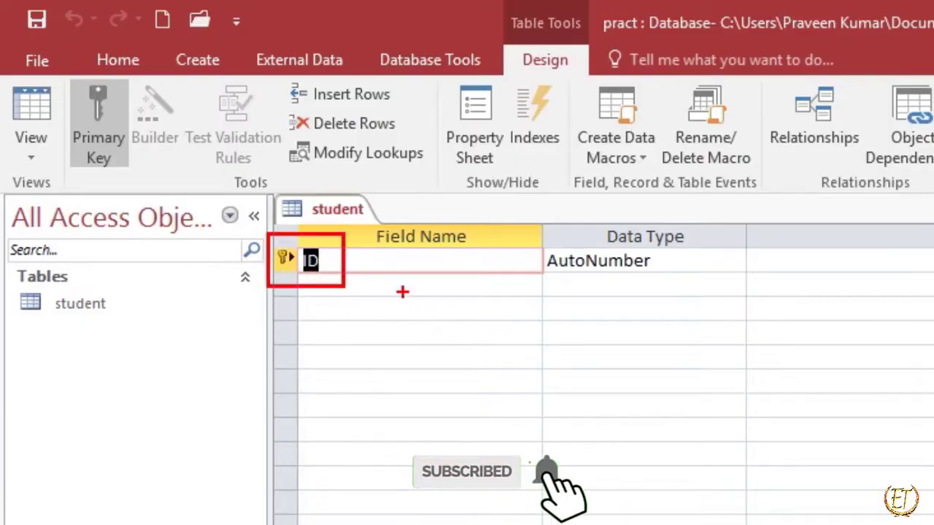
mouse_move(520, 240)
left_mouse_down()
mouse_move(559, 259)
mouse_move(690, 286)
left_mouse_up()
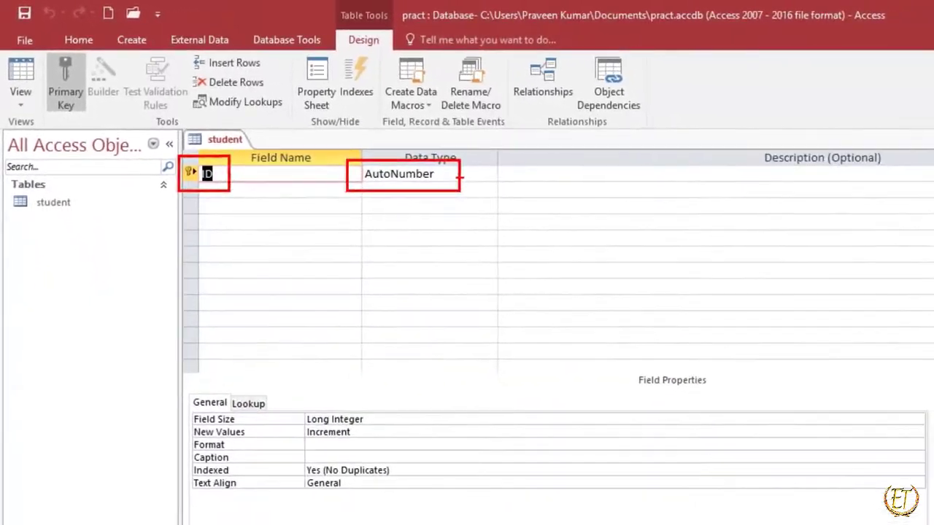
key("Escape")
Switch to the PowerPoint slide show and reveal the Text data type heading with its description.
key("alt+Tab")
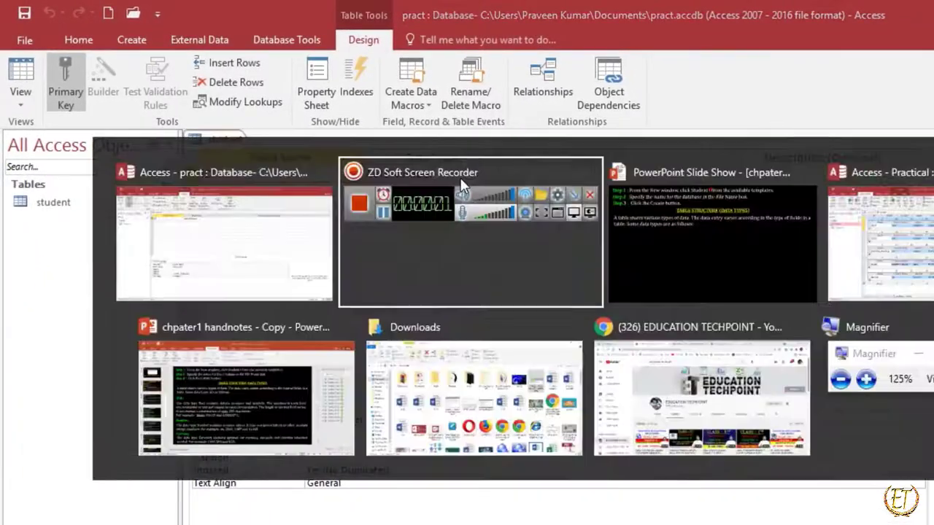
key("alt+Tab")
key("Right")
key("Right")
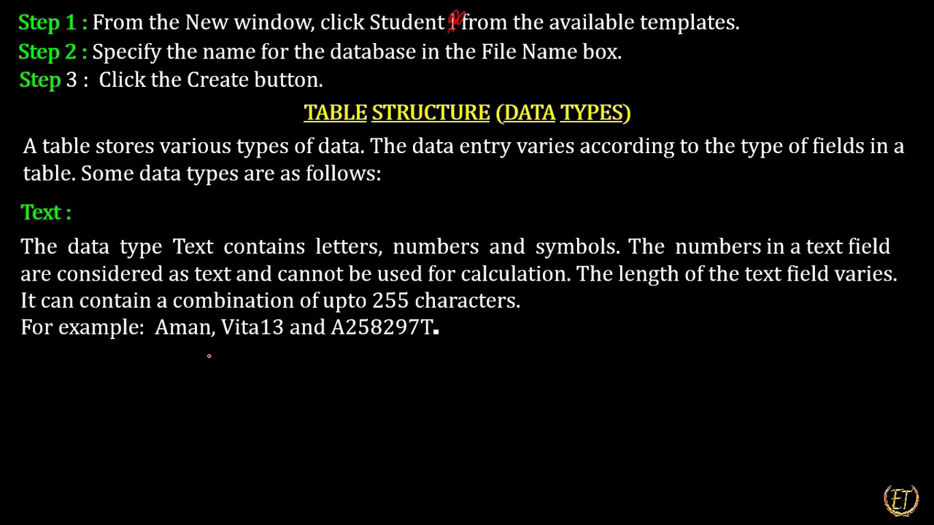
Mark up the area around the Text examples with the pen, erase the strokes, and outline and unmark the Text heading.
left_click_drag(221, 348, 304, 348)
mouse_move(516, 316)
left_mouse_down()
mouse_move(660, 308)
mouse_move(698, 339)
mouse_move(722, 324)
mouse_move(757, 321)
mouse_move(753, 328)
left_mouse_up()
left_click_drag(683, 355, 799, 332)
key("ctrl+e")
mouse_move(651, 356)
left_mouse_down()
mouse_move(788, 341)
mouse_move(549, 317)
mouse_move(610, 321)
mouse_move(245, 398)
left_mouse_up()
left_click_drag(8, 199, 105, 228)
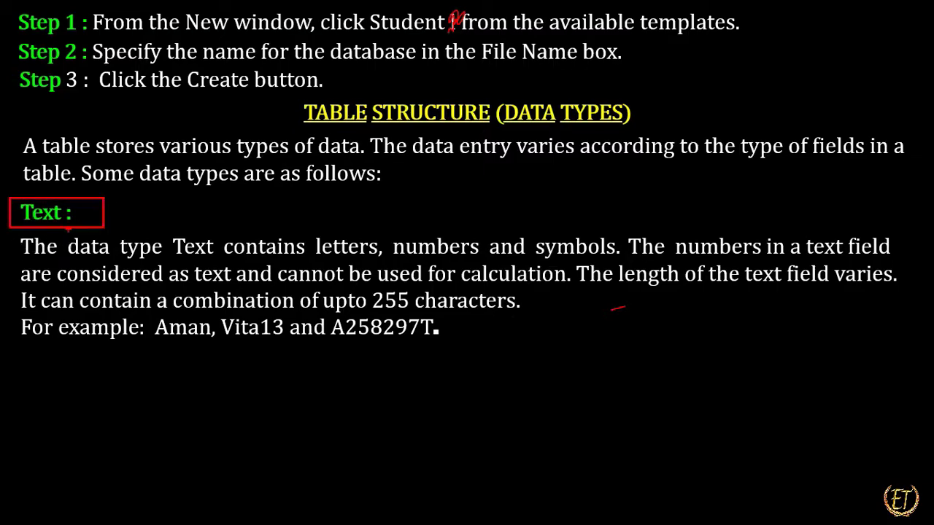
key("ctrl+z")
Switch to the pract database in Access and add a Student_Name field with the Short Text data type below ID.
key("alt+Tab")
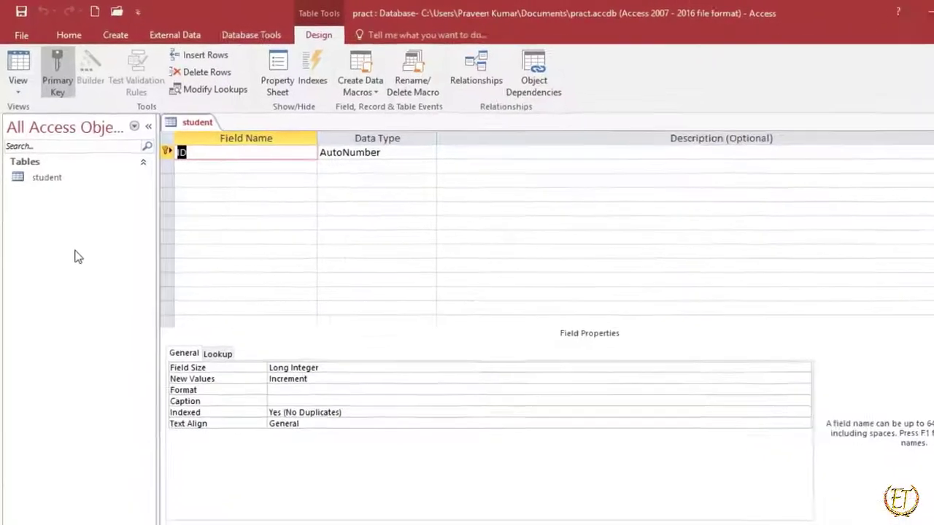
left_click(201, 165)
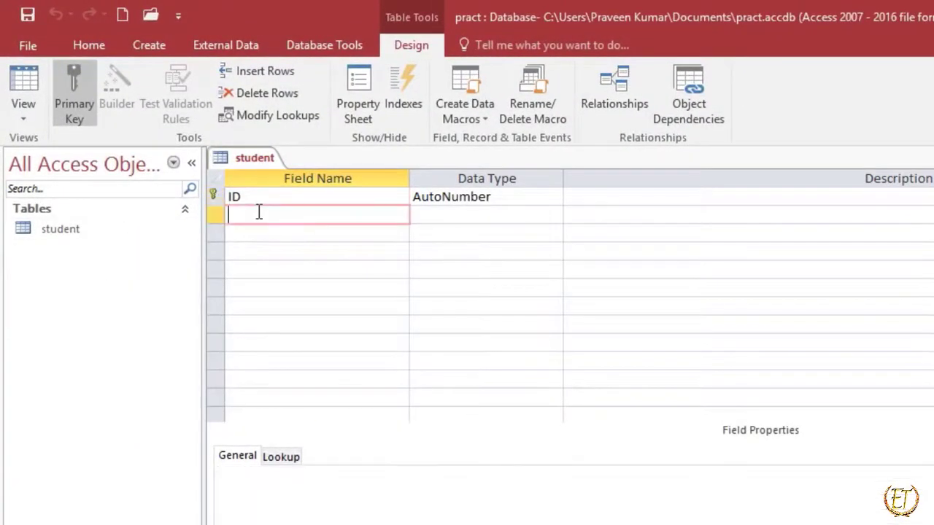
type("Student")
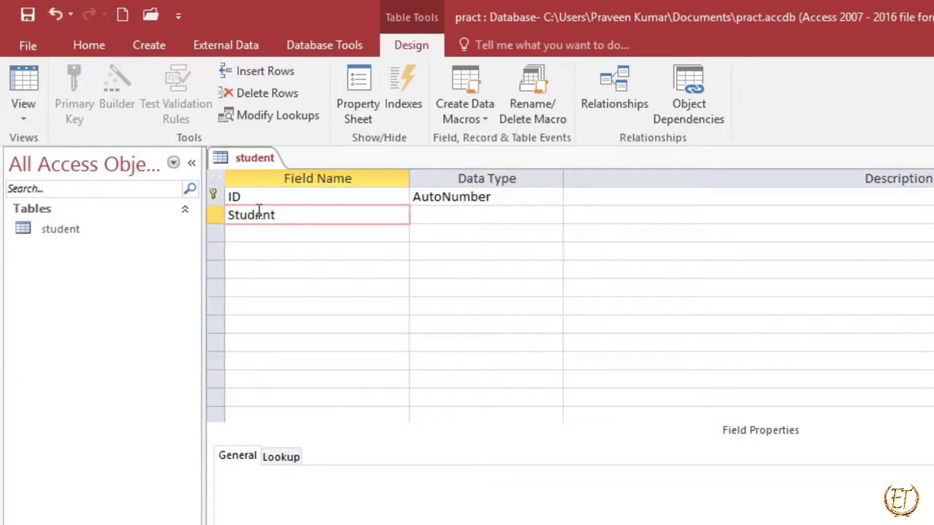
type("_Name")
left_click(482, 216)
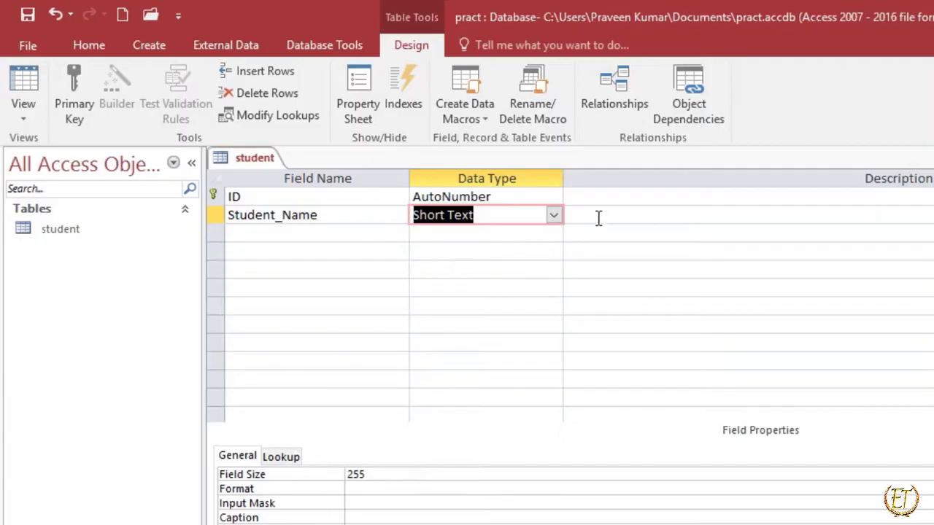
left_click(555, 215)
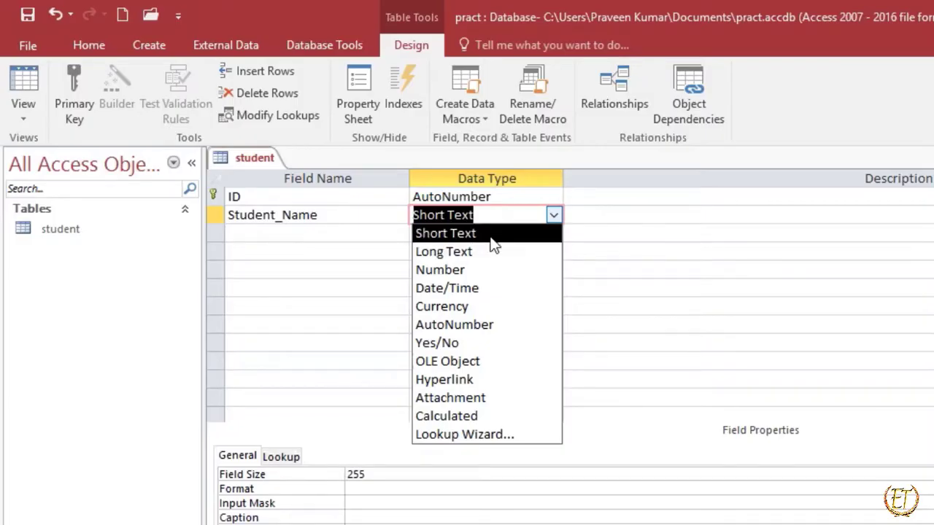
key("Tab")
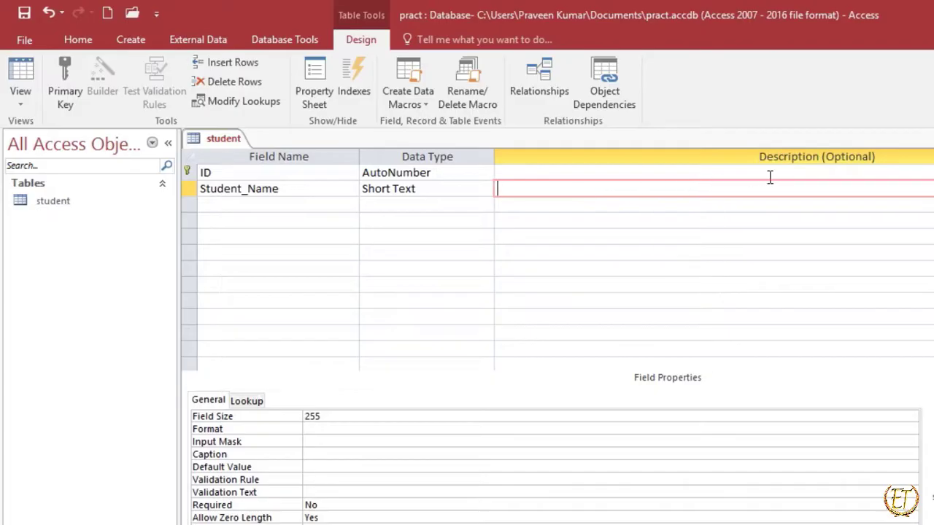
key("Tab")
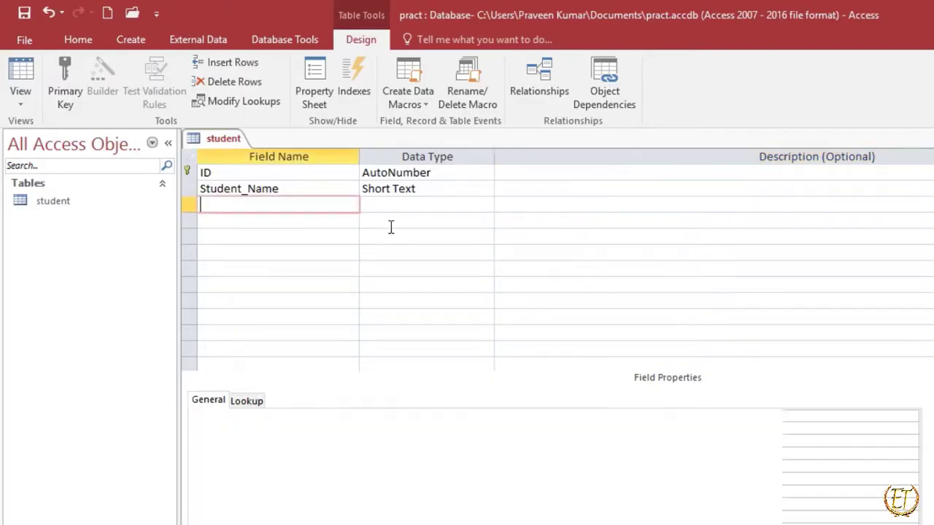
Return to the PowerPoint slide show and reveal the Number data type heading with its description.
key("alt+Tab")
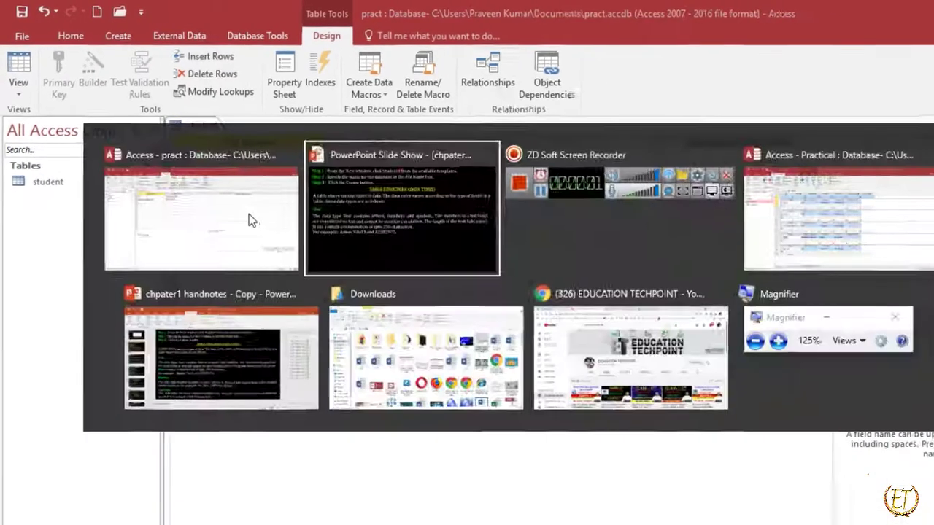
key("Right")
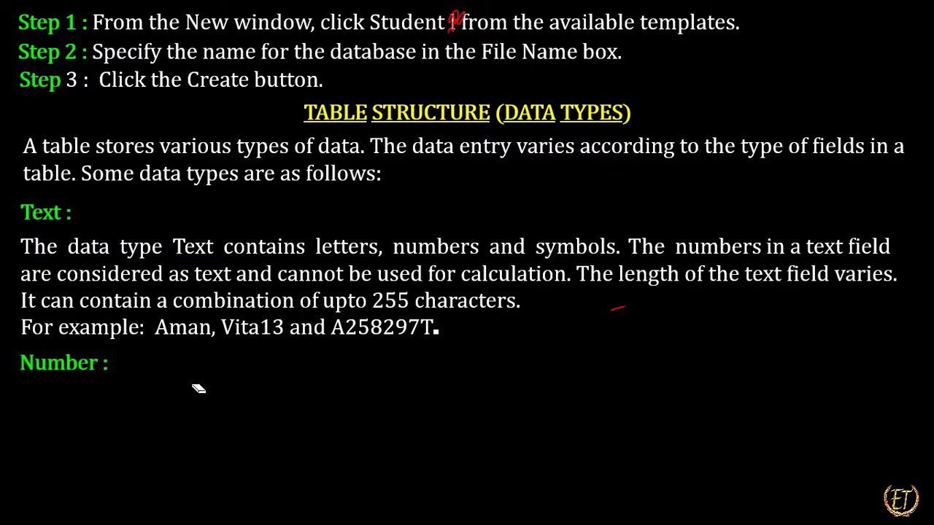
key("Right")
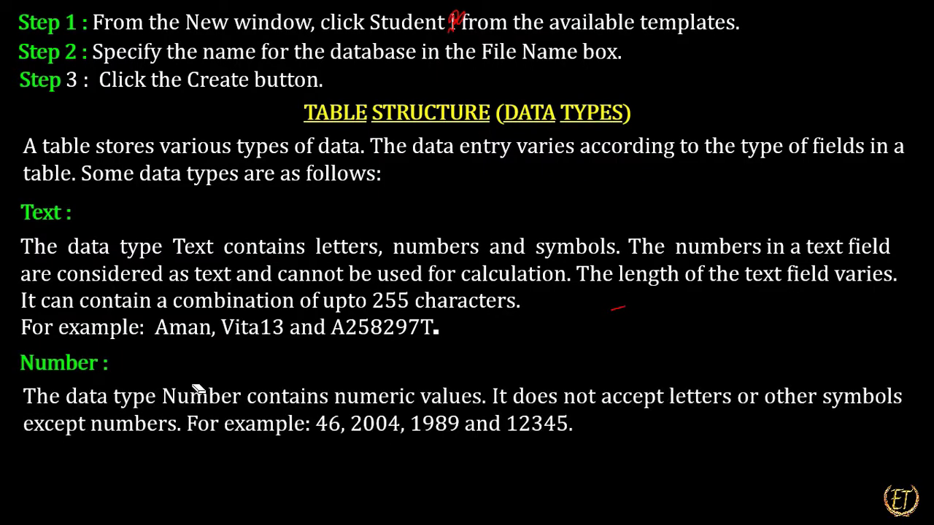
Handwrite an underlined "0-9" with the pen above the Number data type description.
key("ctrl+p")
left_click_drag(597, 337, 632, 346)
left_click_drag(660, 332, 639, 383)
left_click_drag(558, 388, 673, 369)
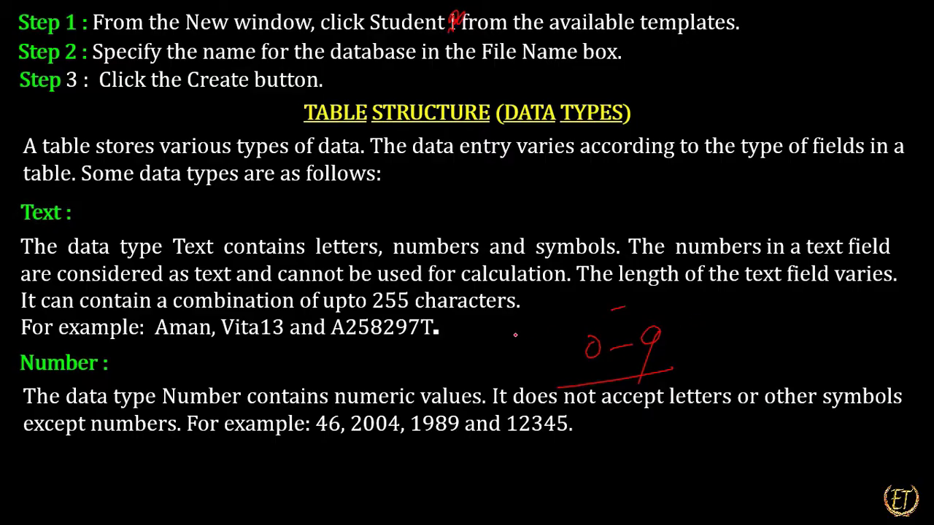
Switch to the pract database in Access and add a Cont_Number field with the Number data type.
key("alt+Tab")
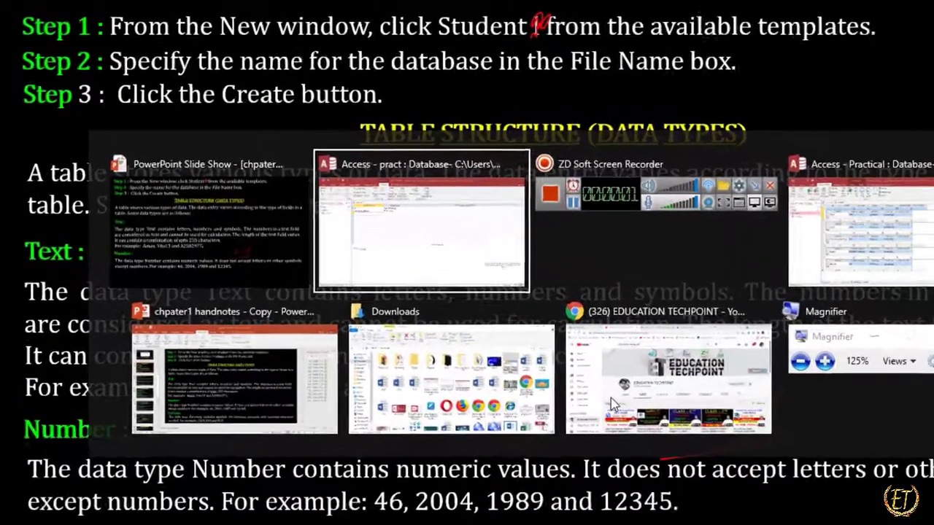
type("Co")
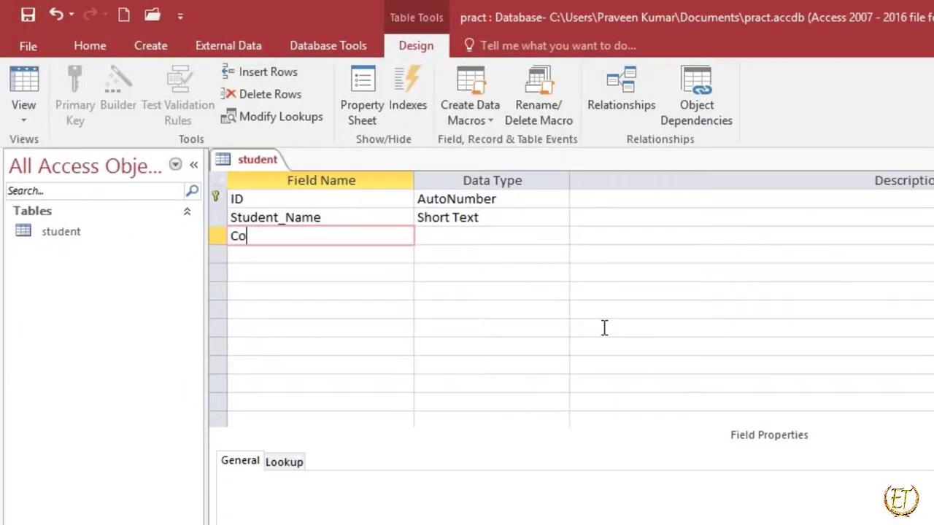
type("nt_Number")
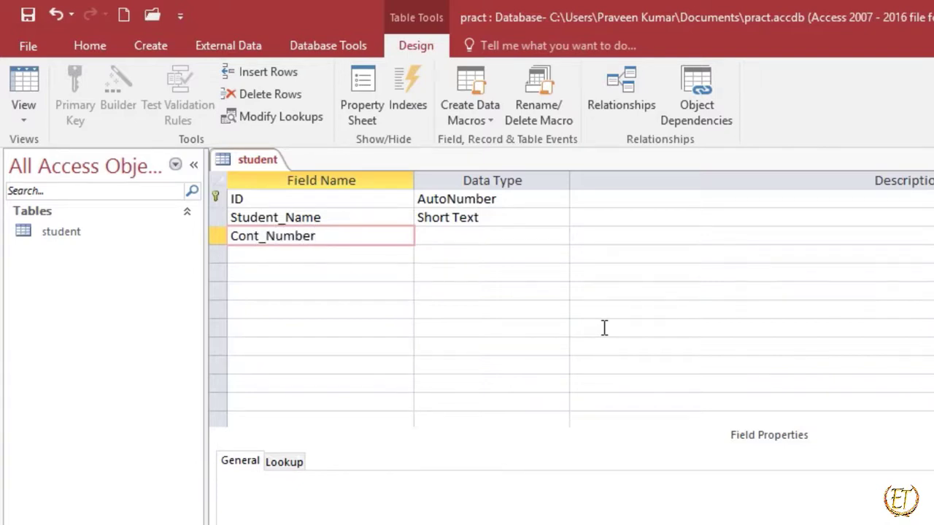
key("Tab")
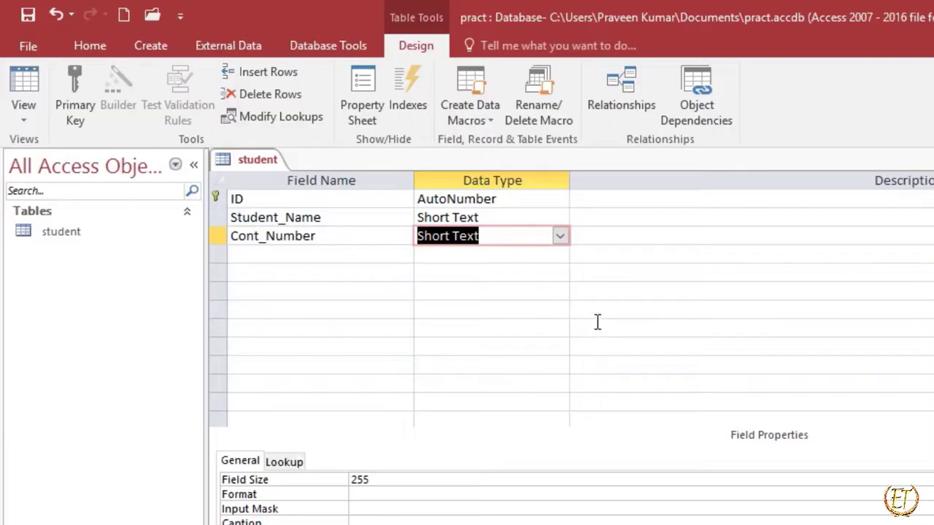
left_click(560, 236)
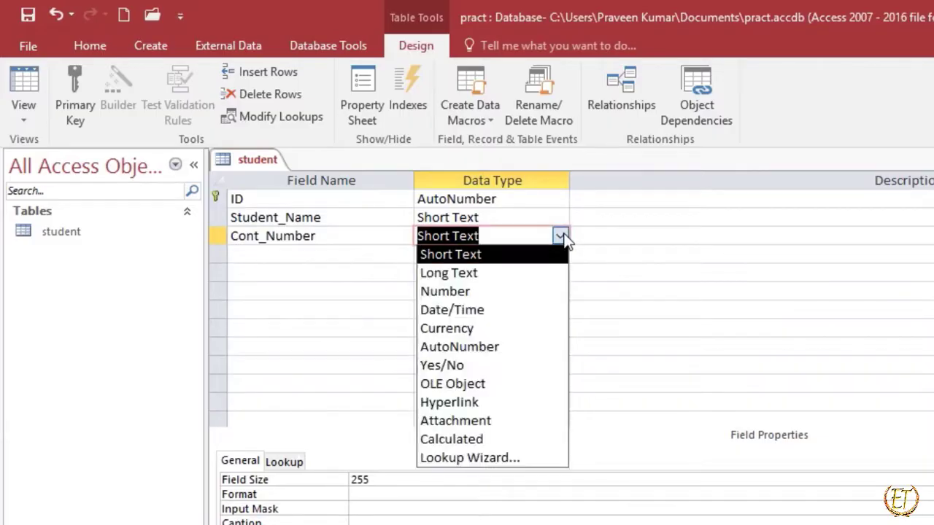
left_click(531, 293)
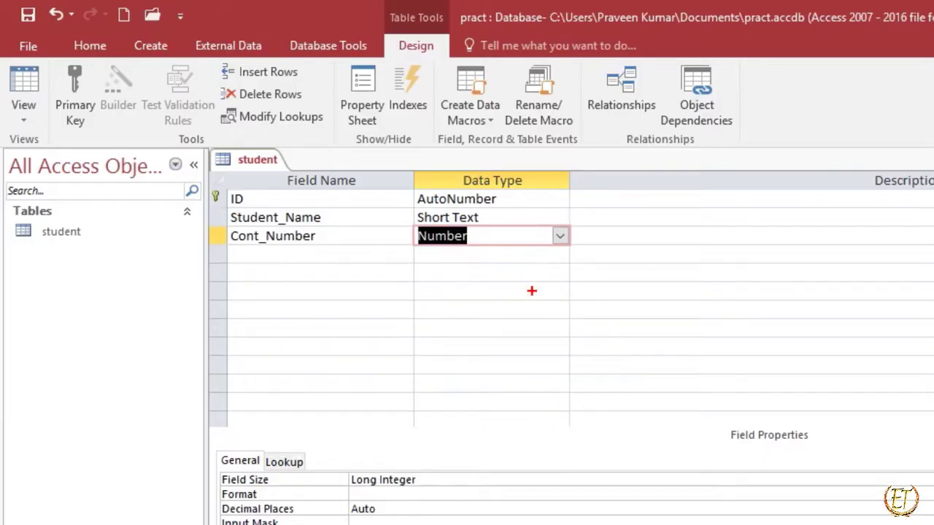
Handwrite a "10 digit" note beside the Cont_Number field, clear it, and move on to the next empty field row.
mouse_move(652, 229)
left_mouse_down()
mouse_move(682, 241)
mouse_move(728, 221)
mouse_move(772, 223)
mouse_move(791, 245)
mouse_move(834, 236)
mouse_move(868, 252)
mouse_move(827, 225)
left_mouse_up()
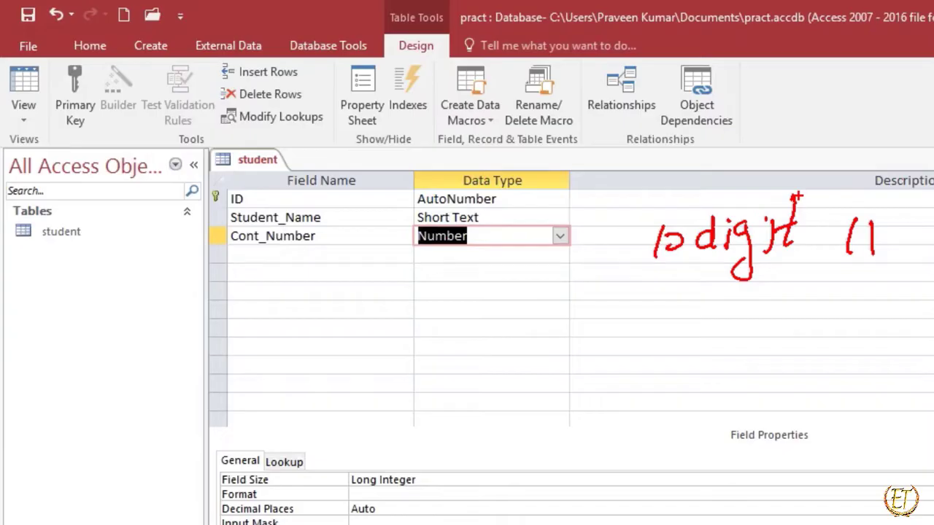
key("Escape")
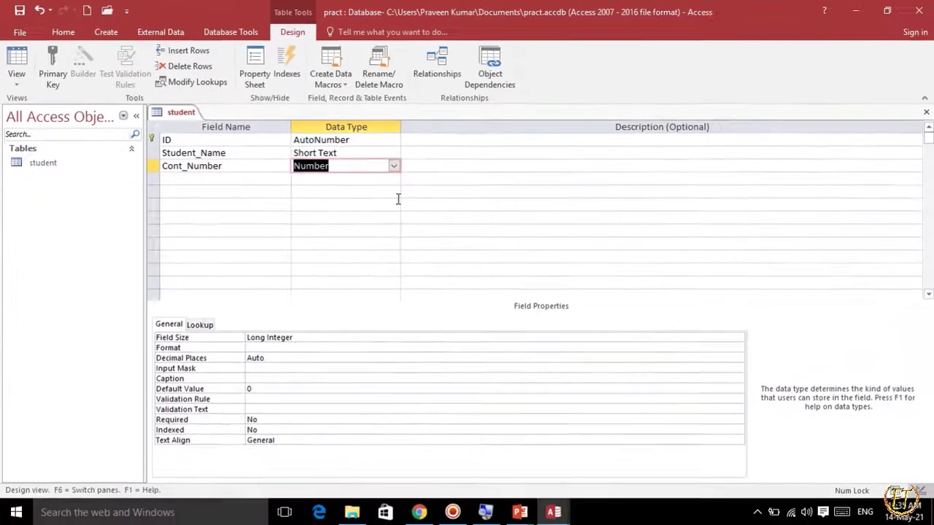
key("Tab")
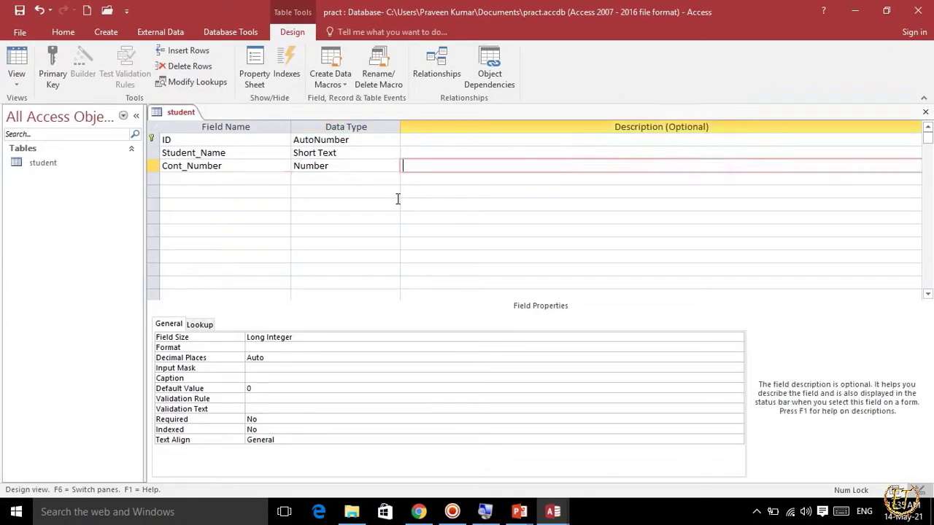
key("Tab")
Return to the PowerPoint slide show and reveal the Currency data type heading.
key("alt+Tab")
left_click(397, 206)
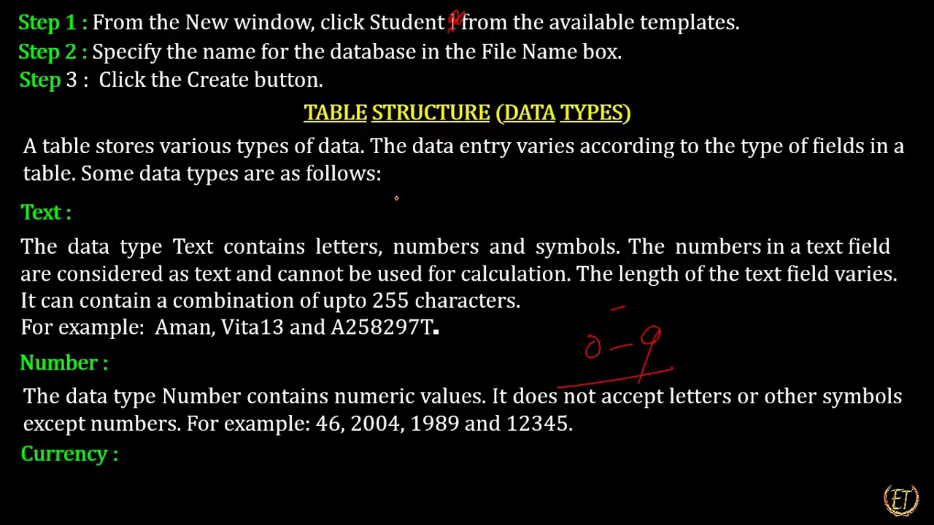
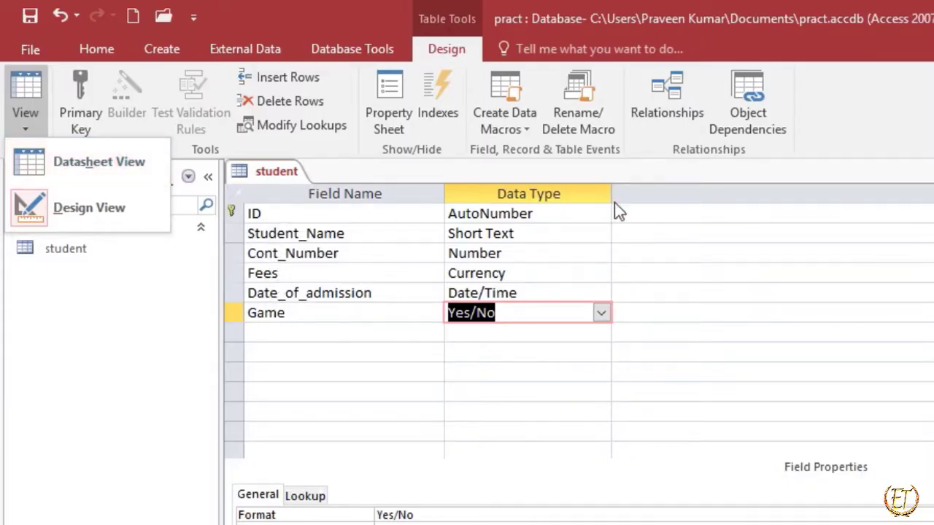
Save the student table, switching it to Datasheet View, and widen the Student_Name, Game, Date_of_admission and Fees columns.
left_click(139, 172)
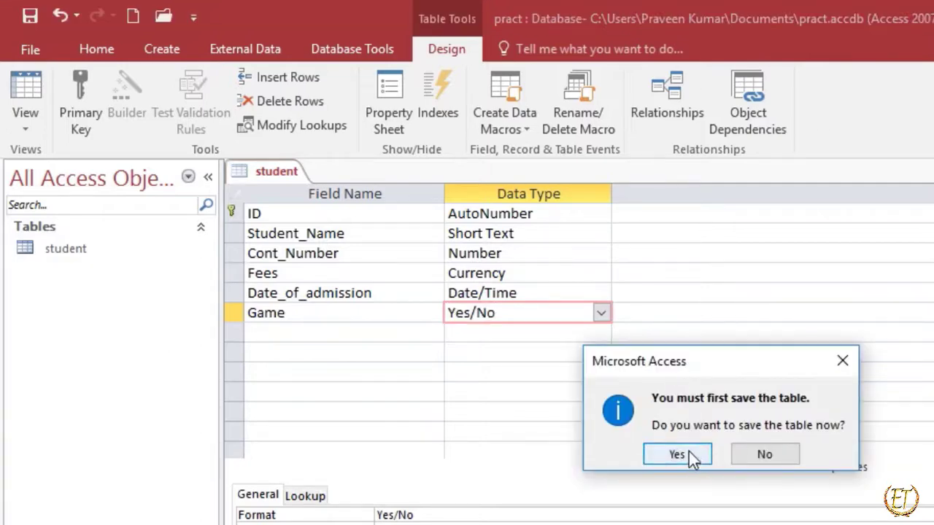
left_click(677, 454)
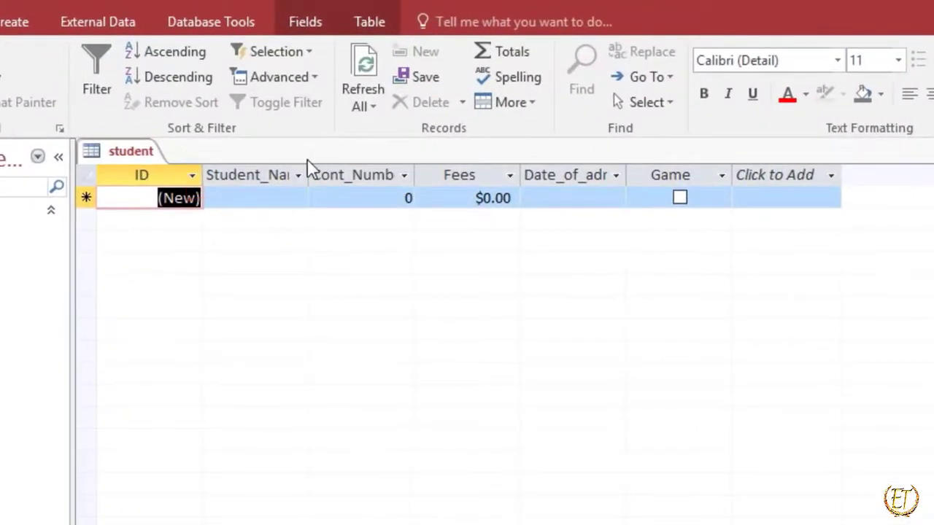
double_click(308, 175)
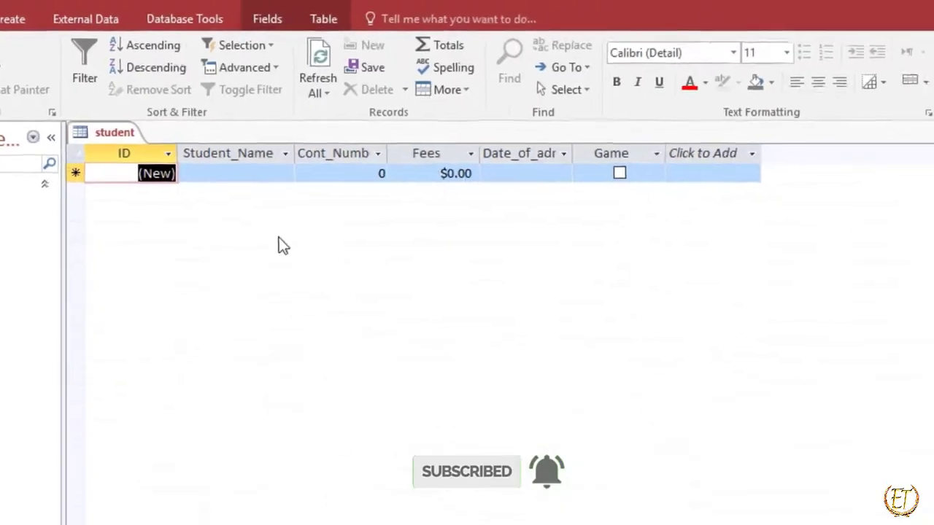
left_click_drag(674, 155, 749, 155)
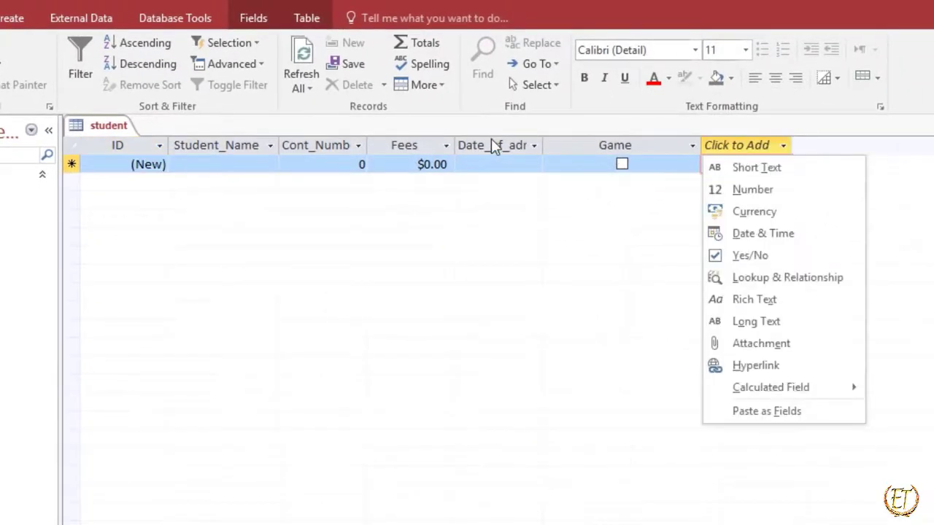
key("Escape")
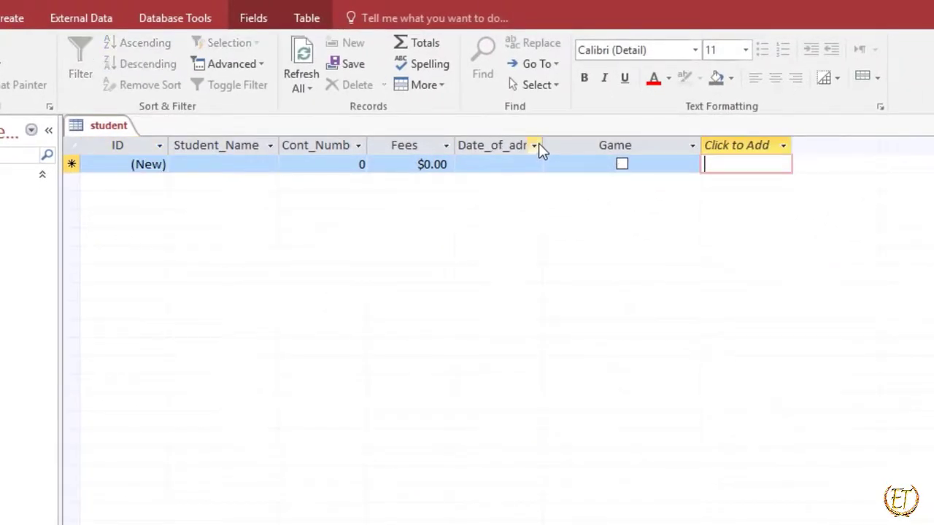
left_click_drag(542, 143, 585, 146)
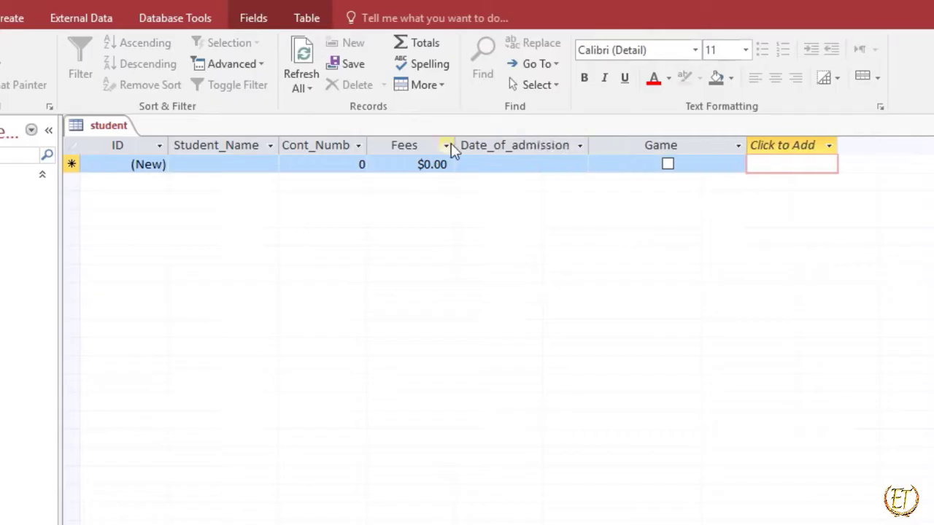
left_click_drag(475, 149, 473, 148)
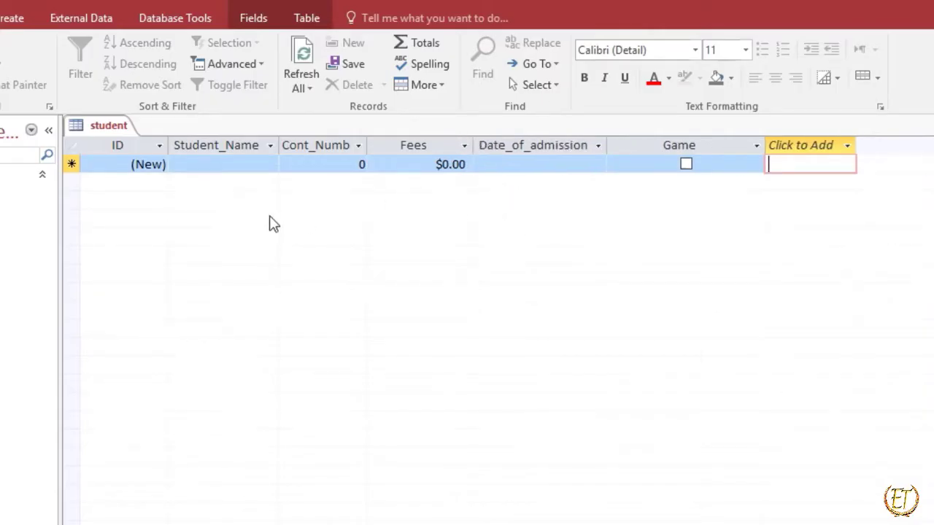
Enter the student's name in the Student_Name field of the first record.
left_click(212, 165)
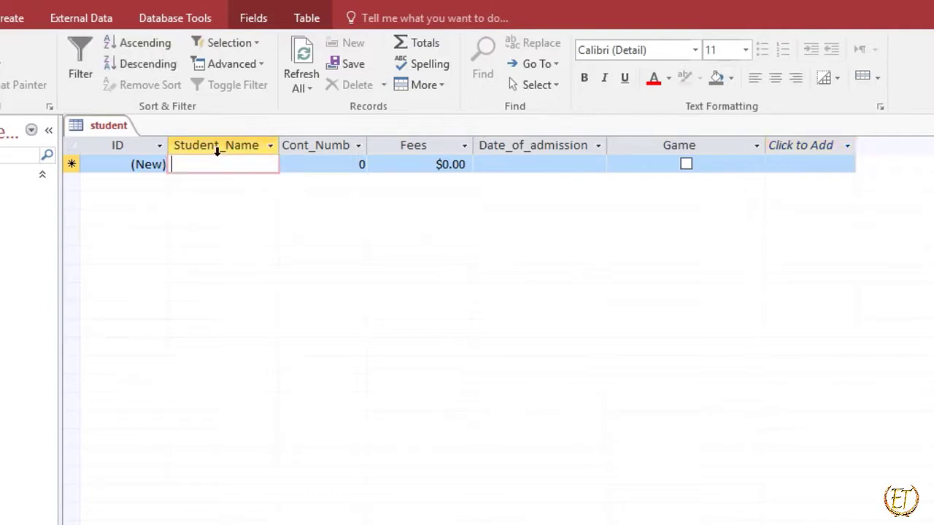
type("H")
key("BackSpace")
type("Herry")
key("Tab")
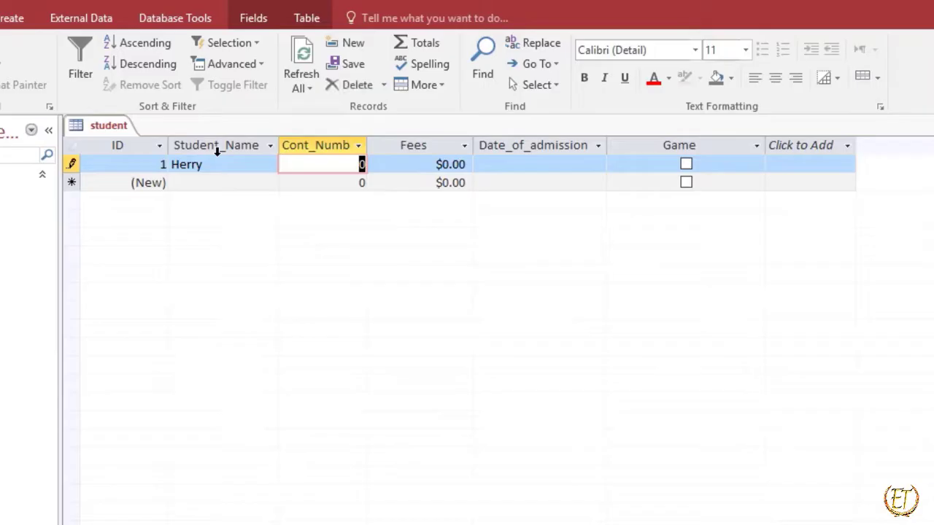
Try to enter a 13-digit contact number in the first record's Cont_Number field.
type("9874")
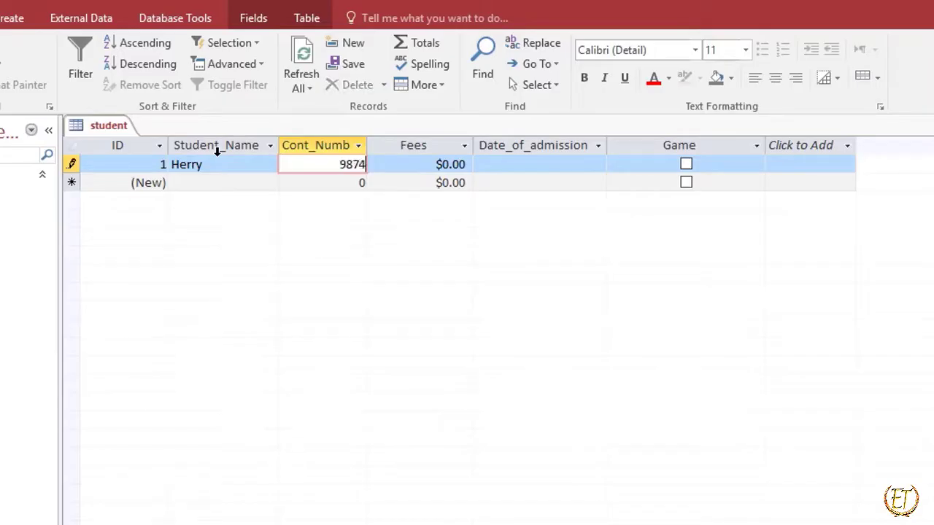
type("6642310")
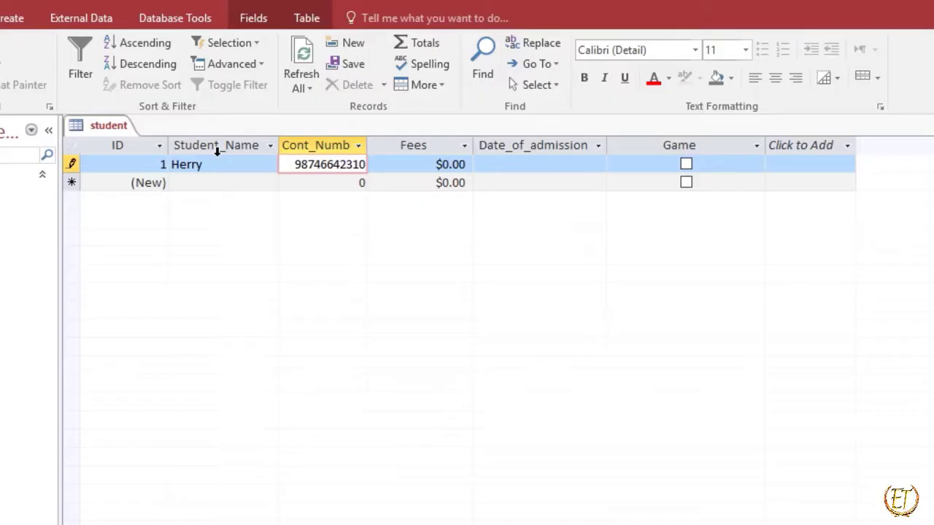
type("55")
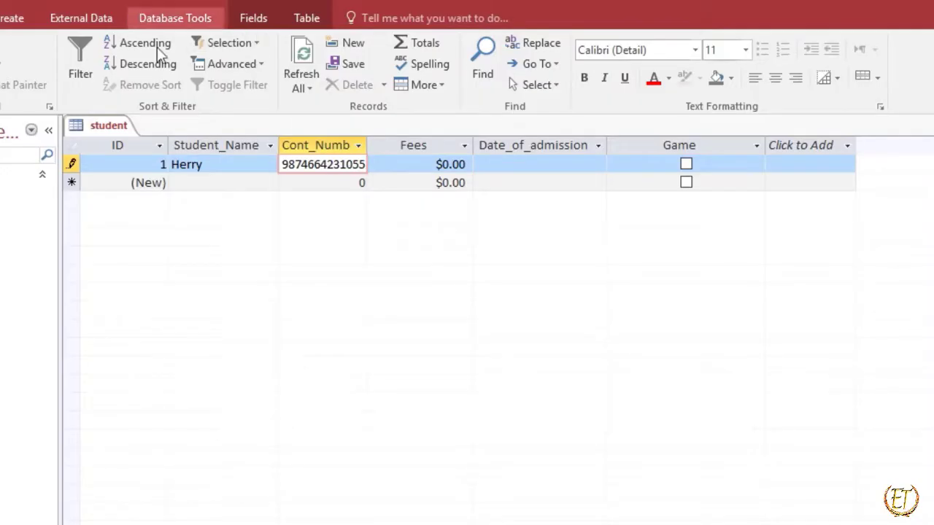
left_click(427, 169)
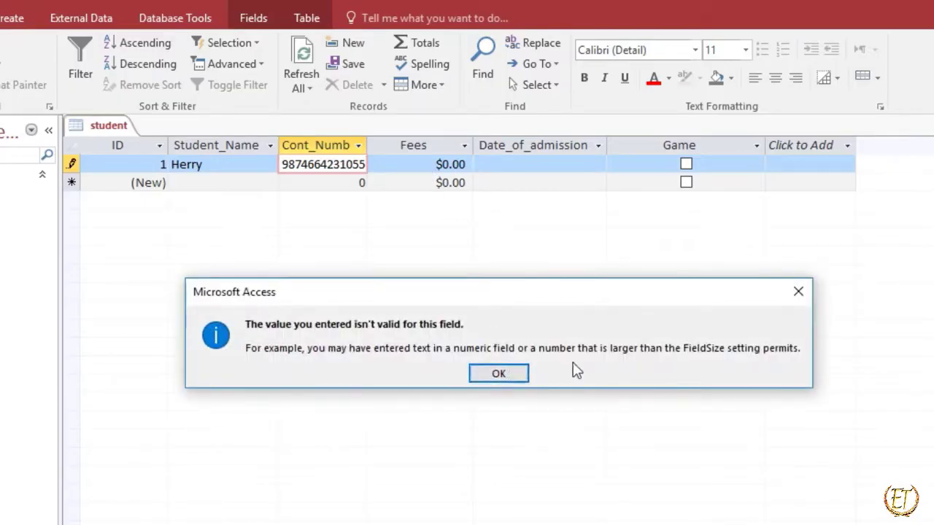
left_click(802, 294)
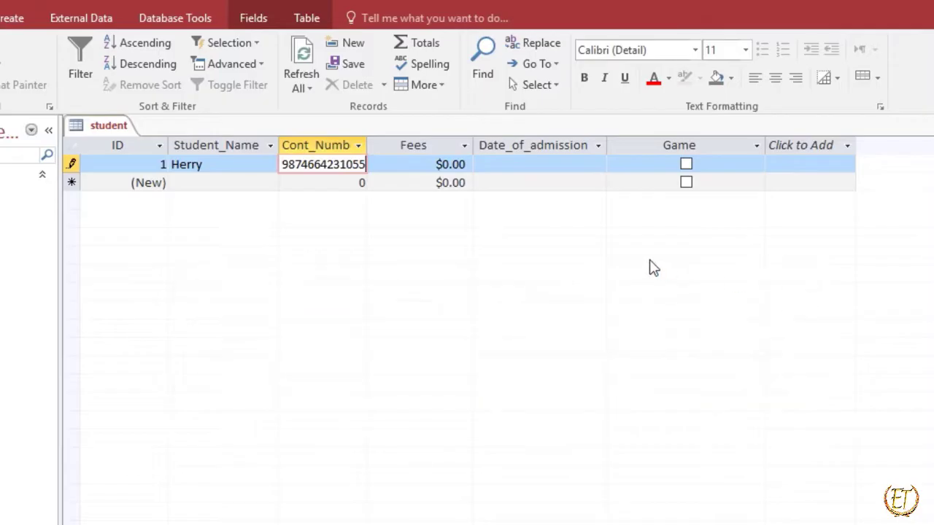
Shorten the first record's contact number to nine digits, retrying the entry as digits are removed.
key("BackSpace")
key("BackSpace")
key("Return")
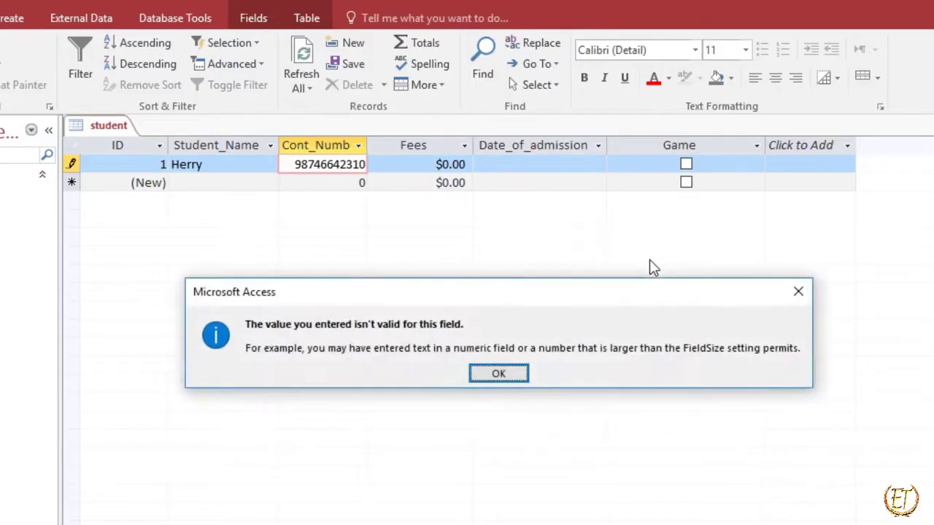
key("Return")
key("BackSpace")
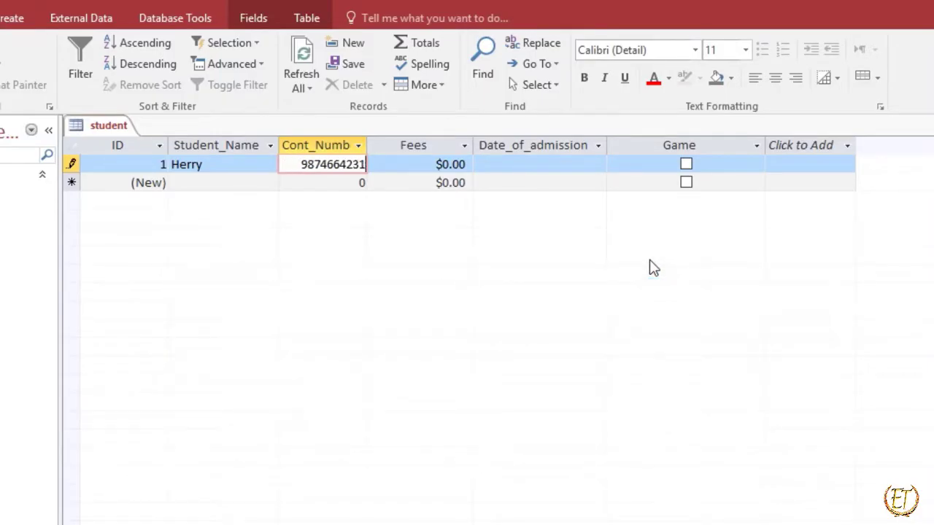
key("Return")
key("Return")
key("BackSpace")
key("Return")
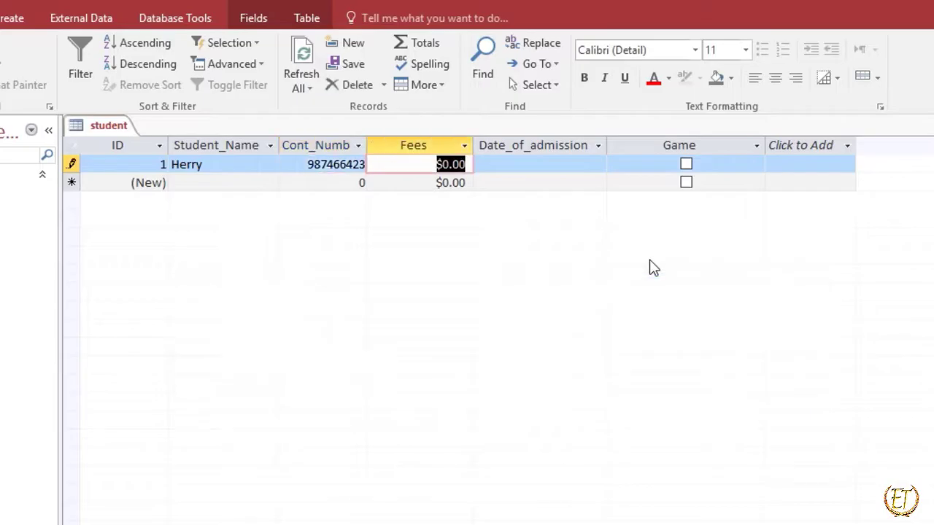
Replace the first record's contact number with a ten-digit number and set its Fees to 10.
left_click(307, 163)
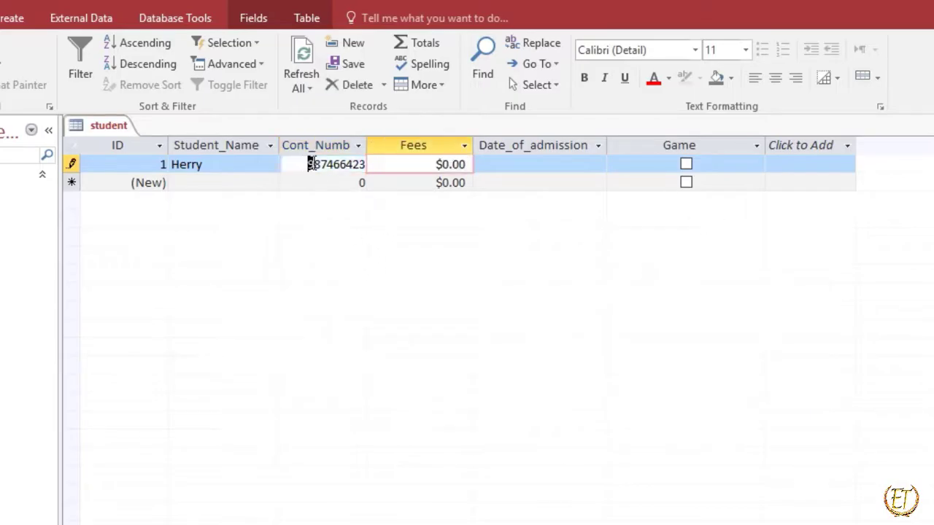
type("12")
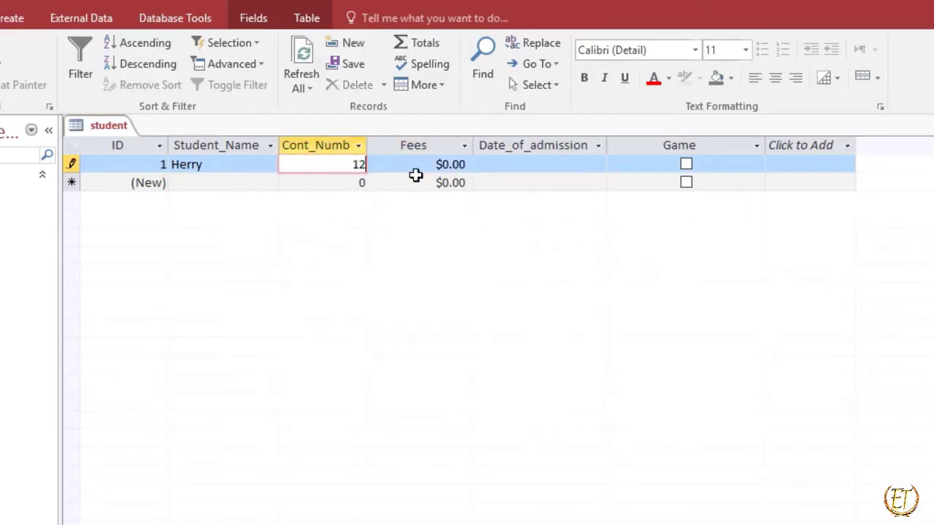
type("34567890")
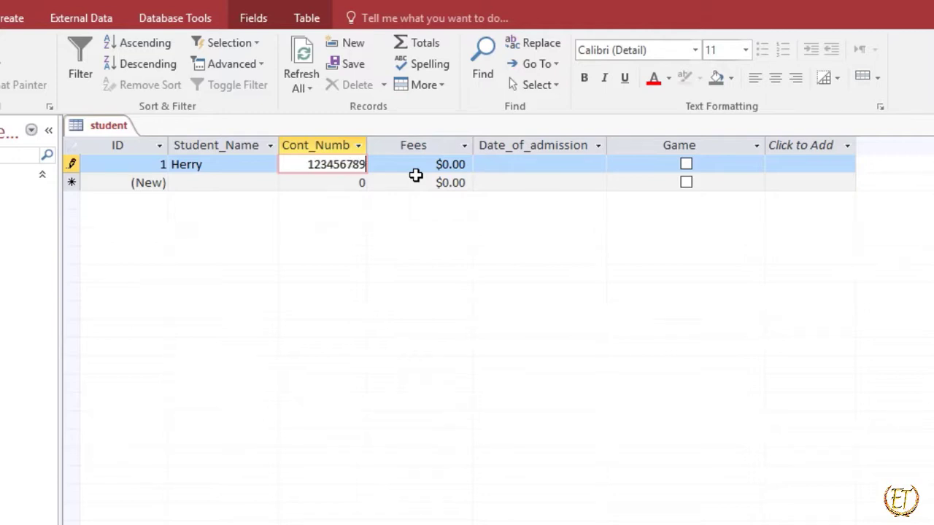
key("Tab")
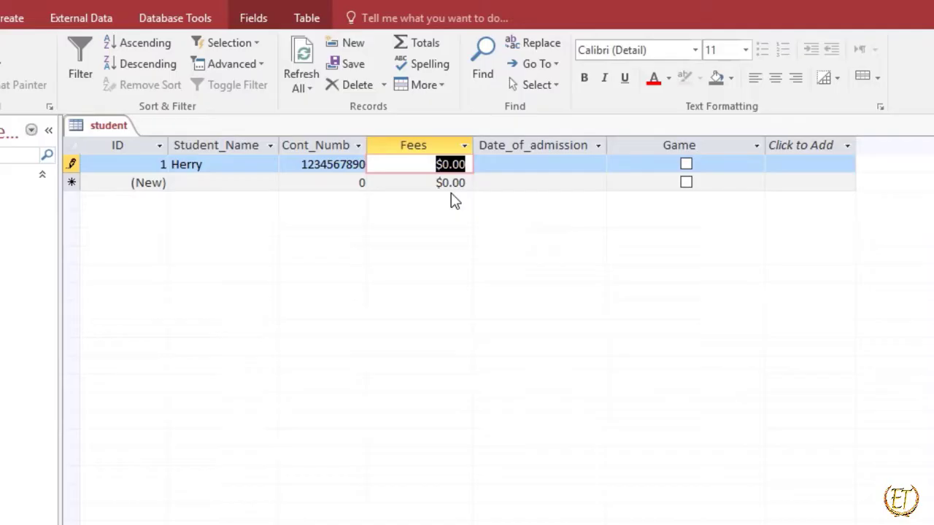
type("10")
key("Tab")
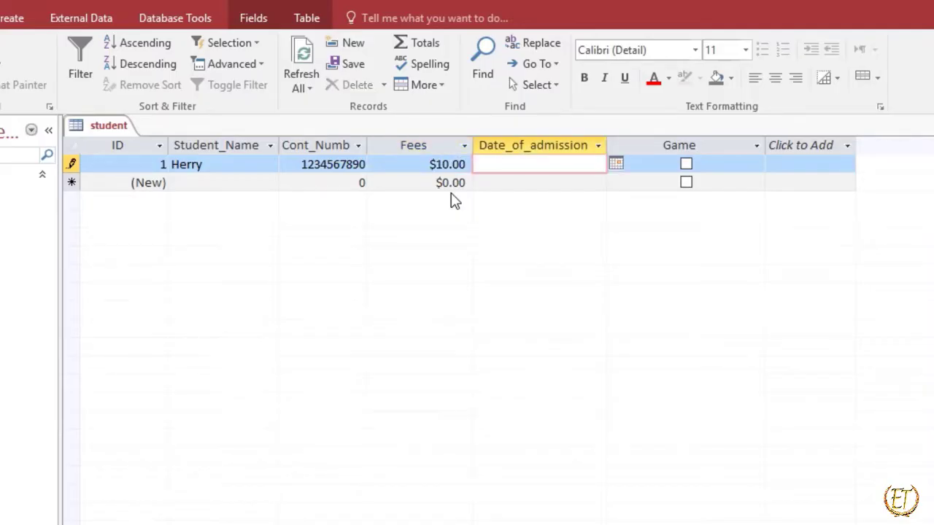
Set the first record's Date_of_admission to 14-May-21 with the date picker and mark its Game field as Yes.
left_click(616, 164)
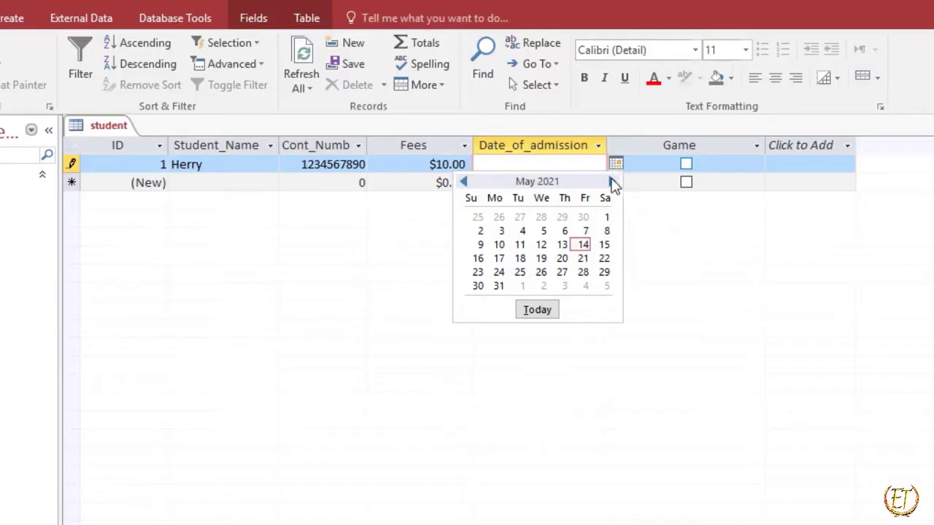
left_click(612, 182)
left_click(462, 181)
left_click(584, 246)
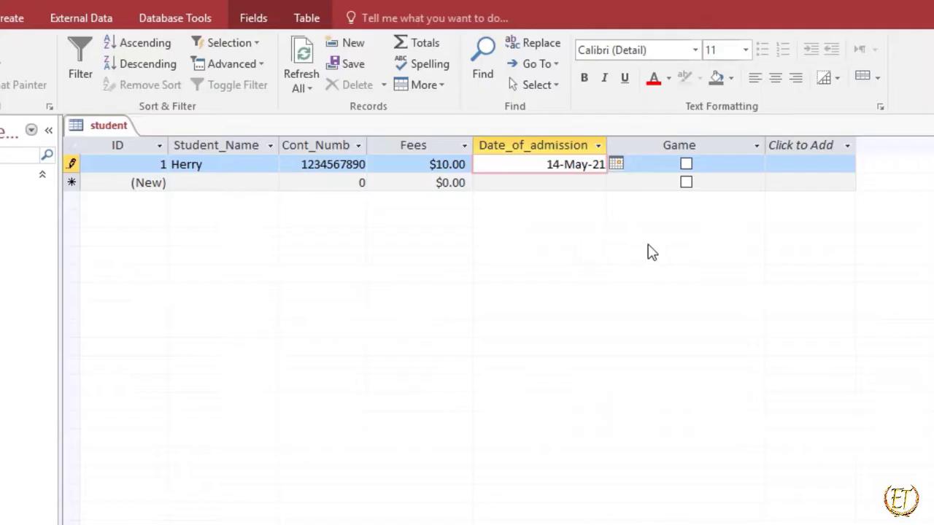
left_click(688, 168)
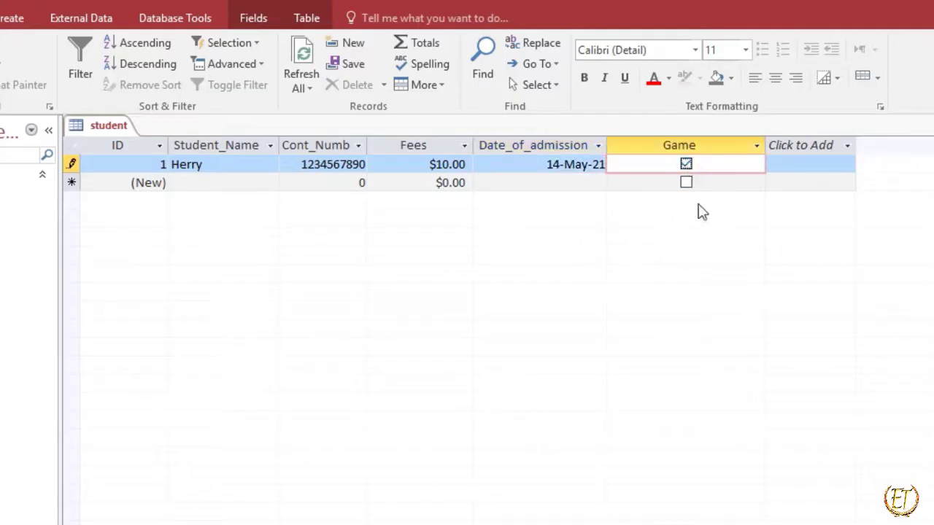
left_click(717, 173)
Move on to a second record and enter the student's name in its Student_Name field.
key("Tab")
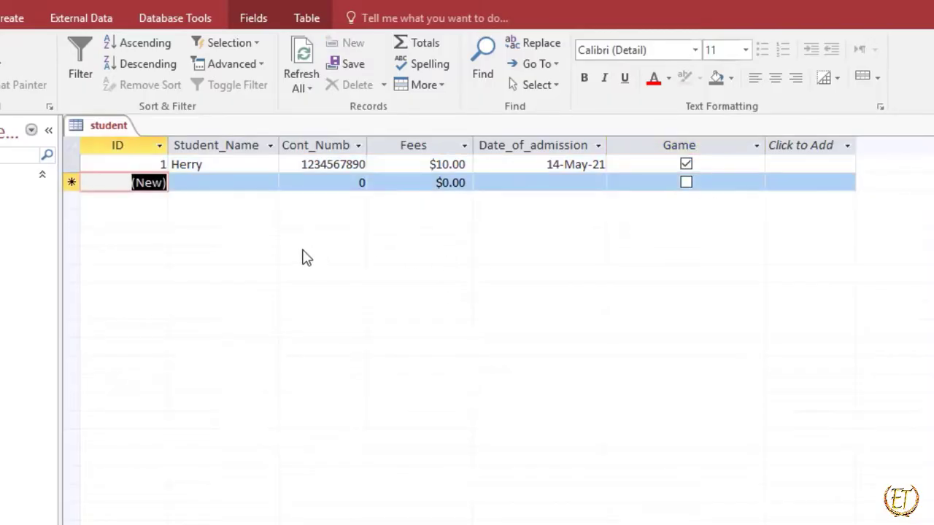
key("Tab")
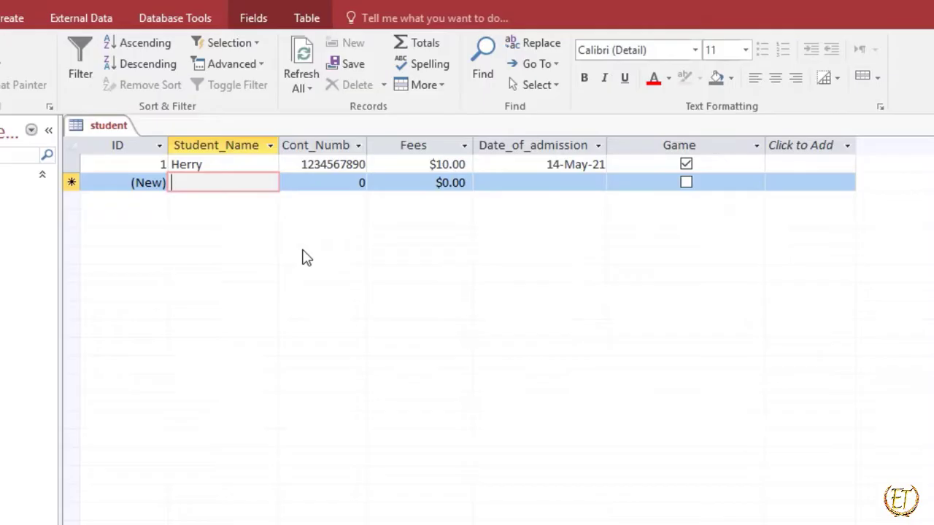
type("Potter")
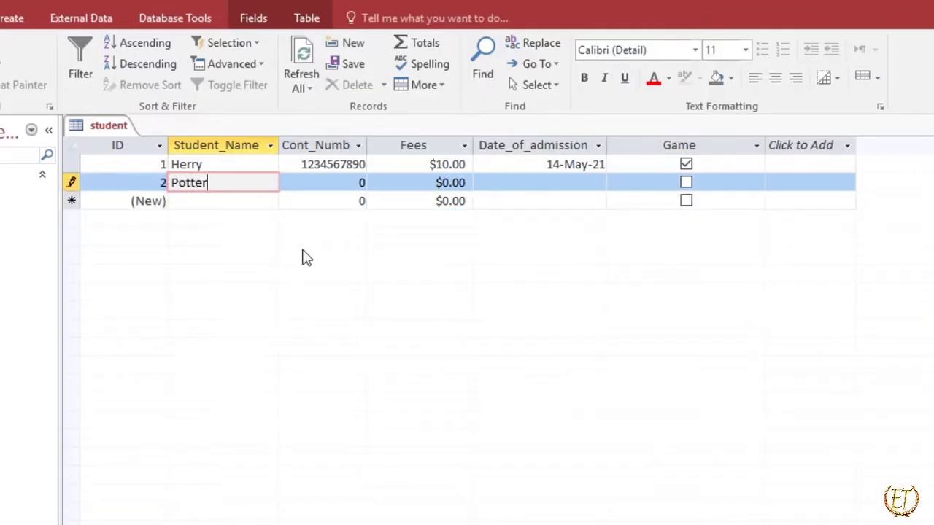
key("Tab")
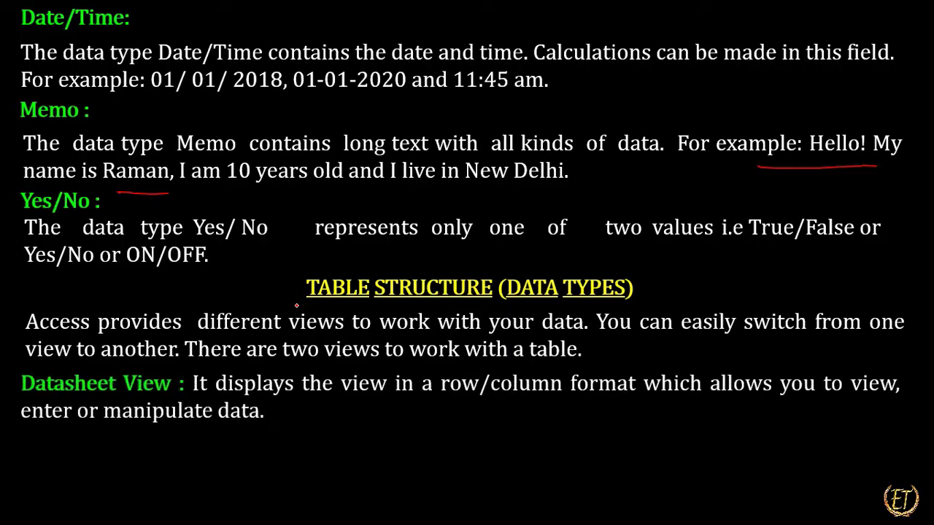
Switch to the PowerPoint slide show and underline "View", "row/column", "field names" and "data types" in the Datasheet and Design View descriptions.
left_click_drag(135, 398, 182, 398)
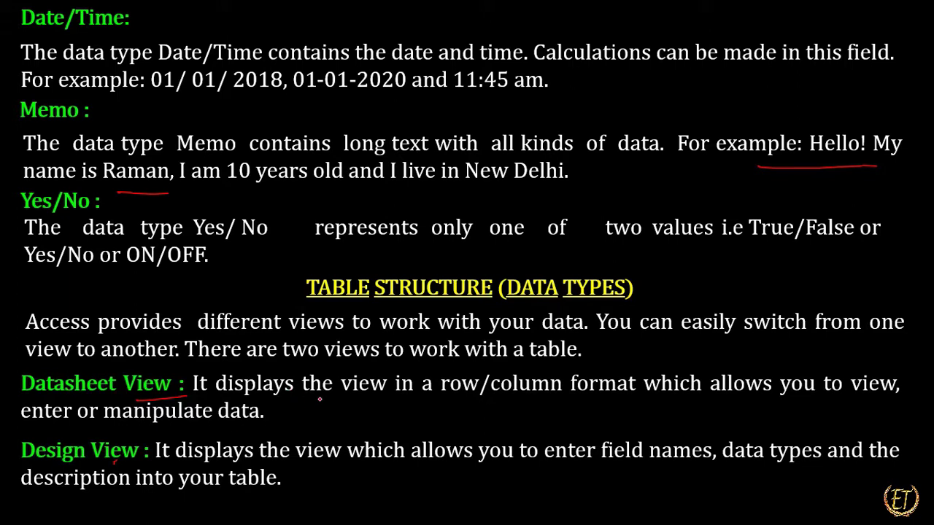
left_click_drag(429, 400, 557, 399)
left_click_drag(629, 471, 806, 475)
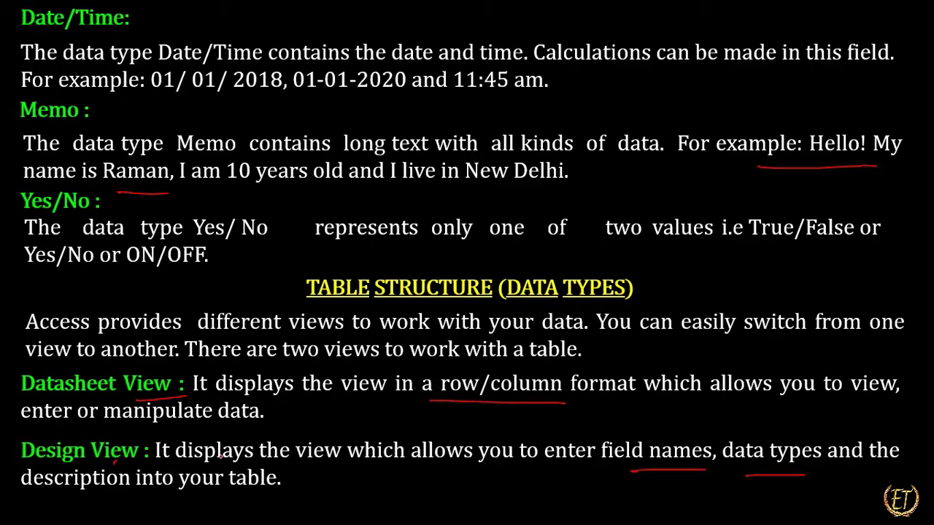
left_click_drag(273, 494, 318, 480)
Advance to the "Creating a Table Using Datasheet View" slide, reveal its text through Step 2, and draw a tick beside Step 1.
key("Right")
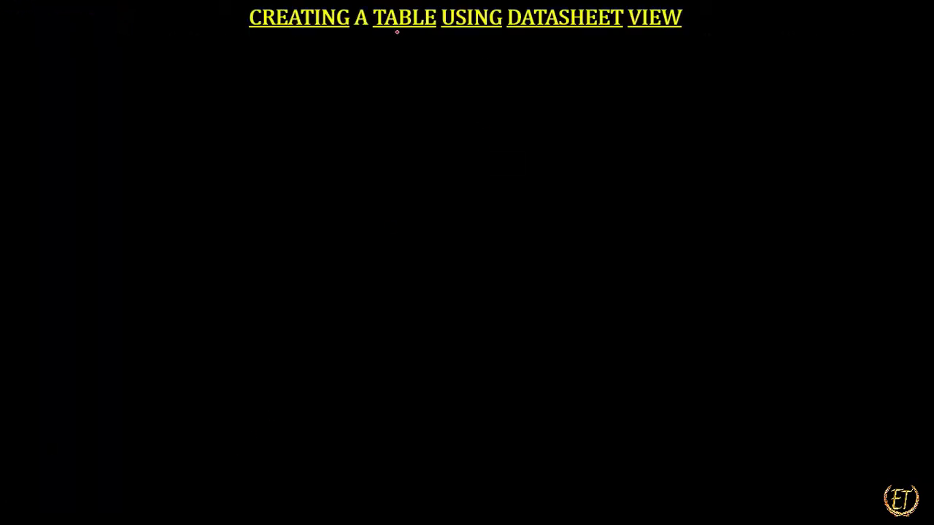
key("Right")
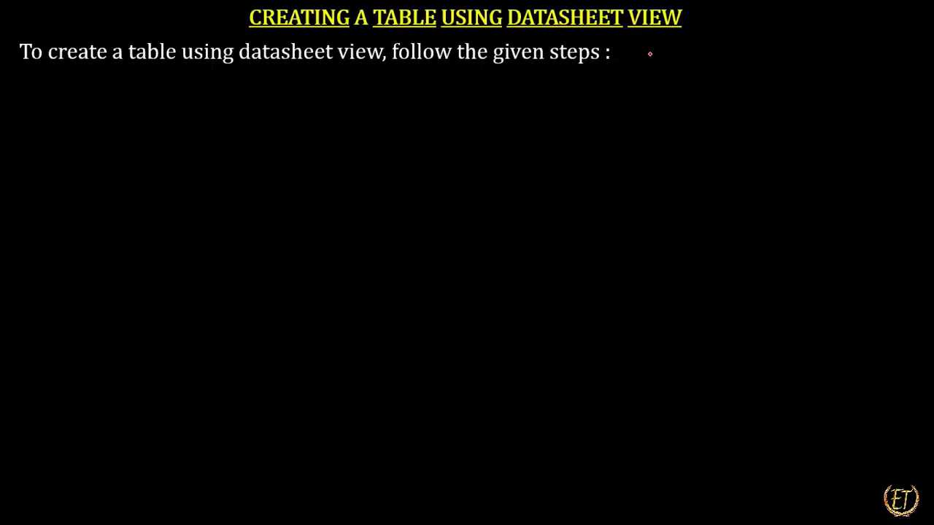
key("Right")
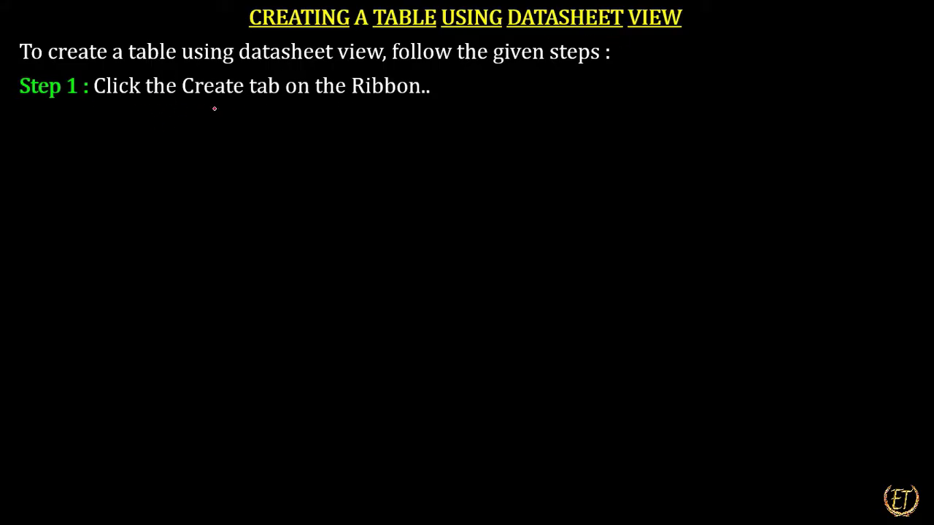
left_click_drag(413, 107, 481, 88)
key("Right")
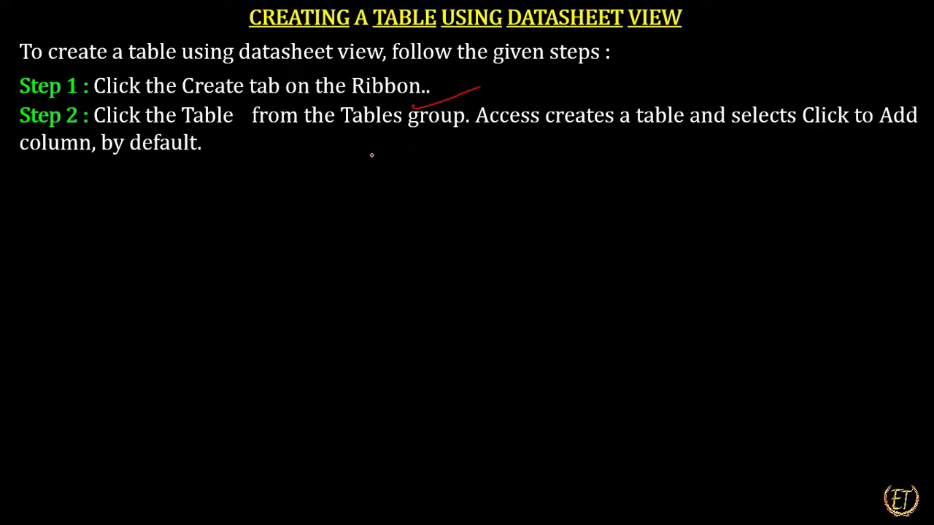
Underline "from the Tables group" in Step 2 of the slide, and switch to Access to create a new blank table in Datasheet View.
left_click_drag(239, 127, 457, 135)
key("alt+Tab")
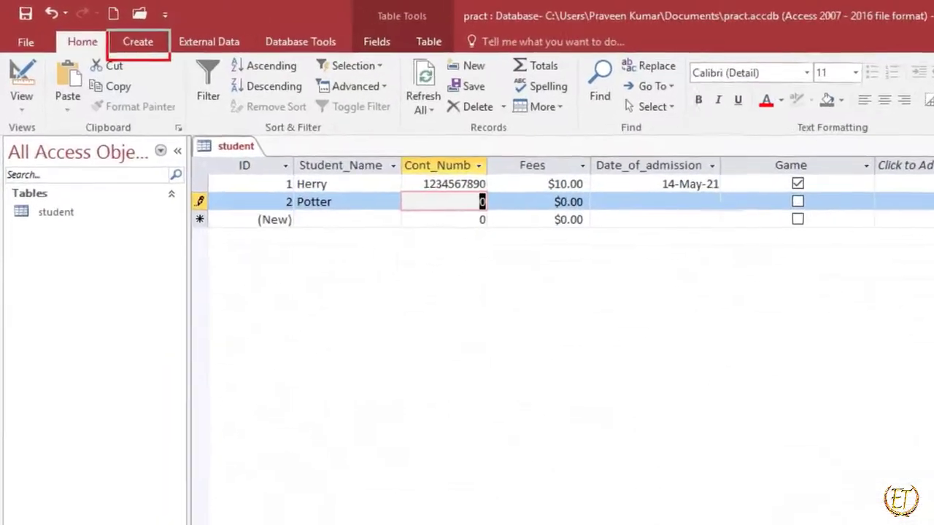
left_click(141, 43)
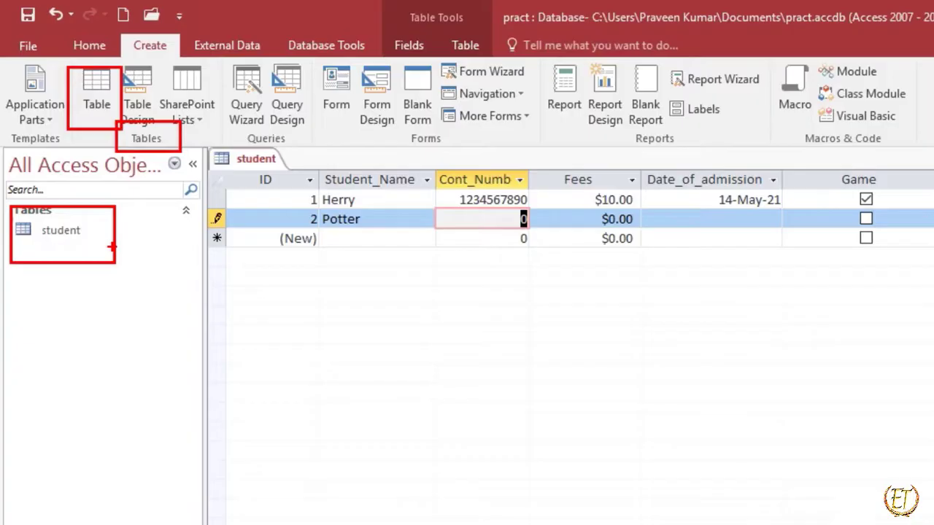
left_click(100, 98)
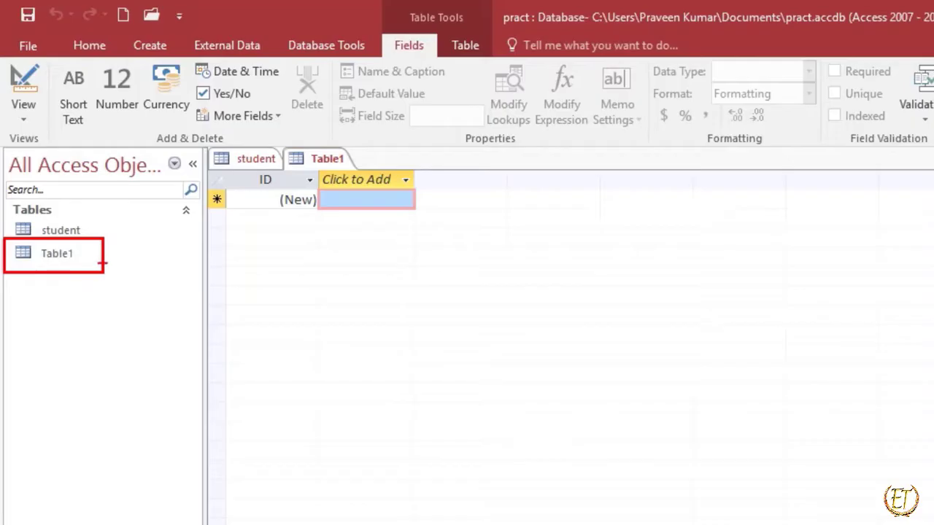
Select the new table among the database objects, view the student table's records, and return to the new blank table.
left_click(73, 261)
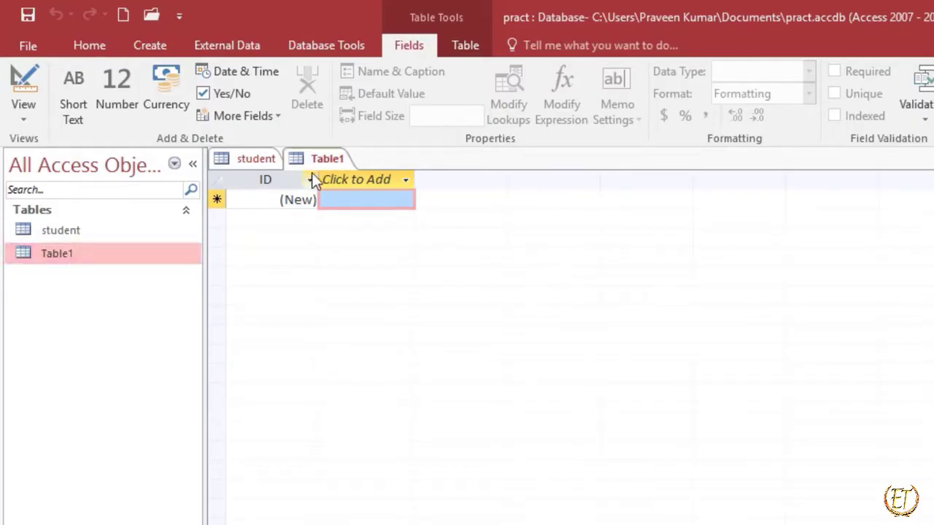
double_click(76, 231)
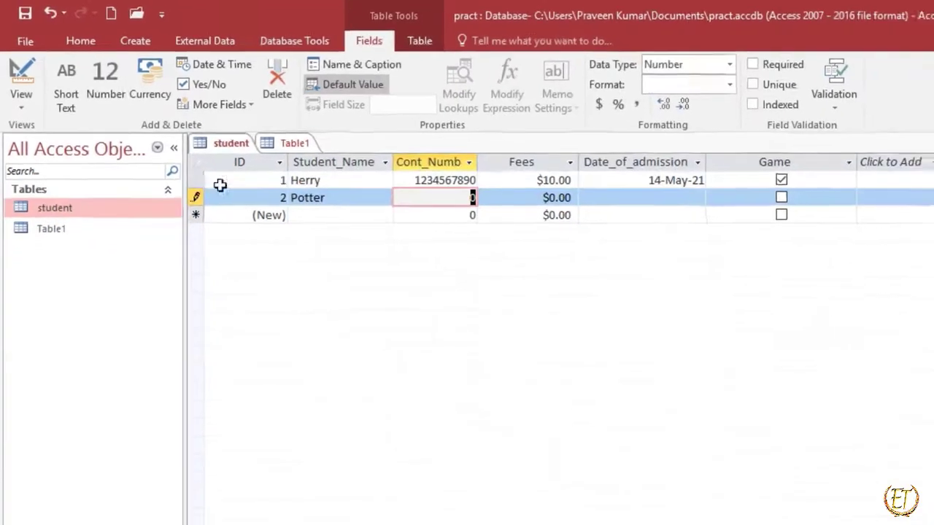
double_click(85, 234)
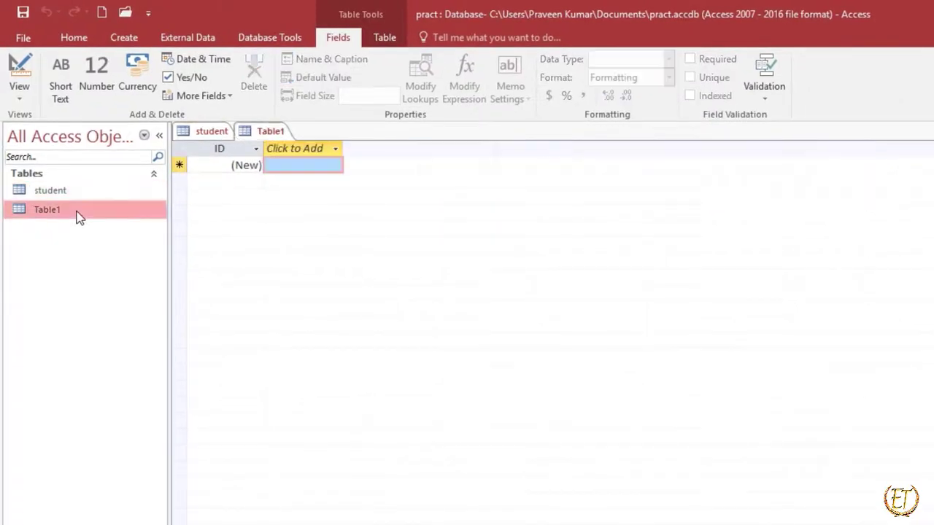
Switch back to the PowerPoint slide show and reveal the Step 3 text about typing data in the column.
key("alt+Tab")
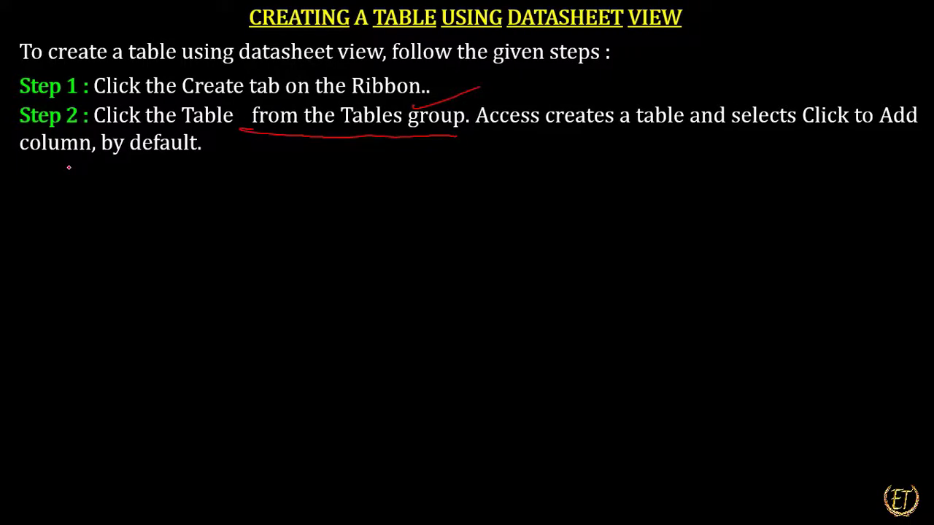
key("Right")
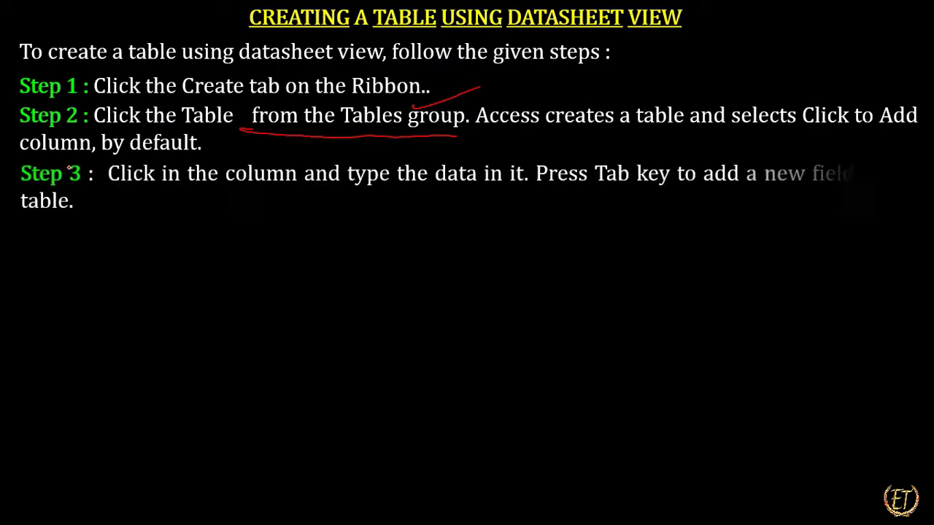
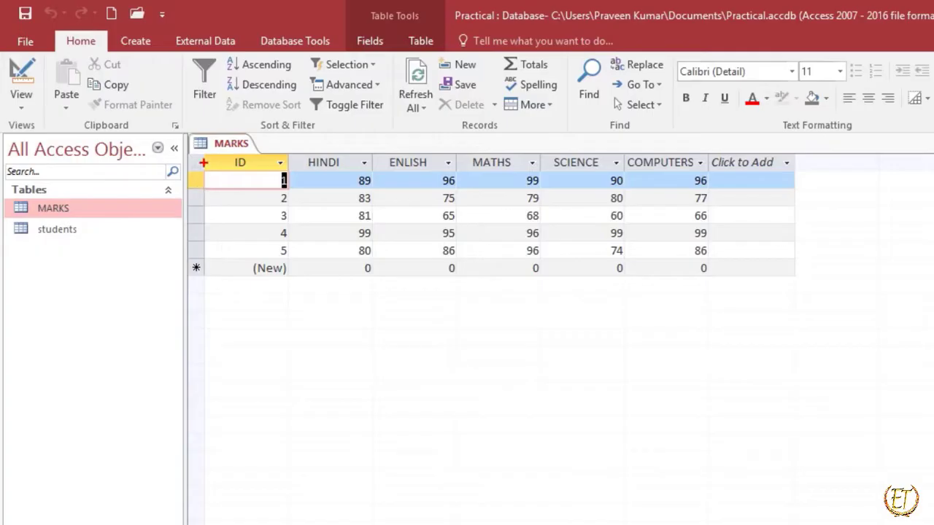
Show the MARKS table in Design View and rename its ID field as Roll_no.
mouse_move(204, 148)
left_mouse_down()
mouse_move(221, 149)
mouse_move(292, 276)
mouse_move(314, 294)
left_mouse_up()
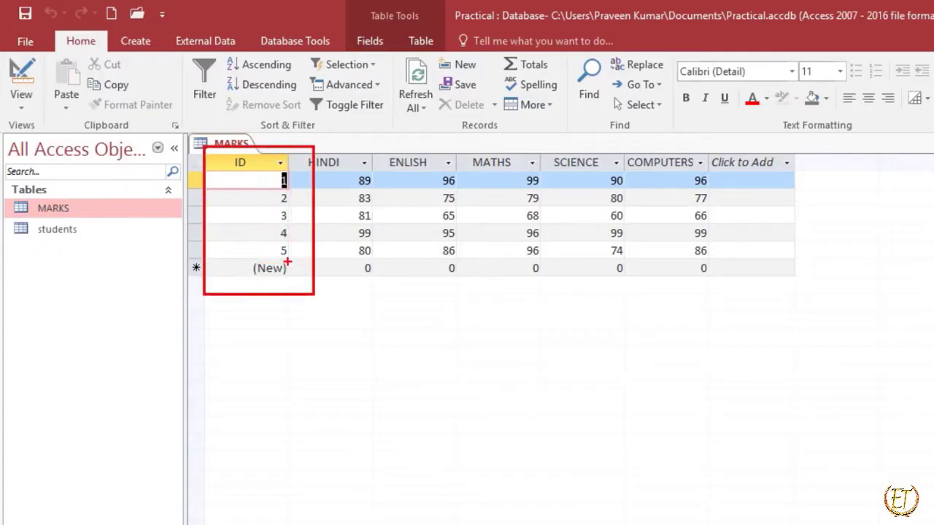
key("Escape")
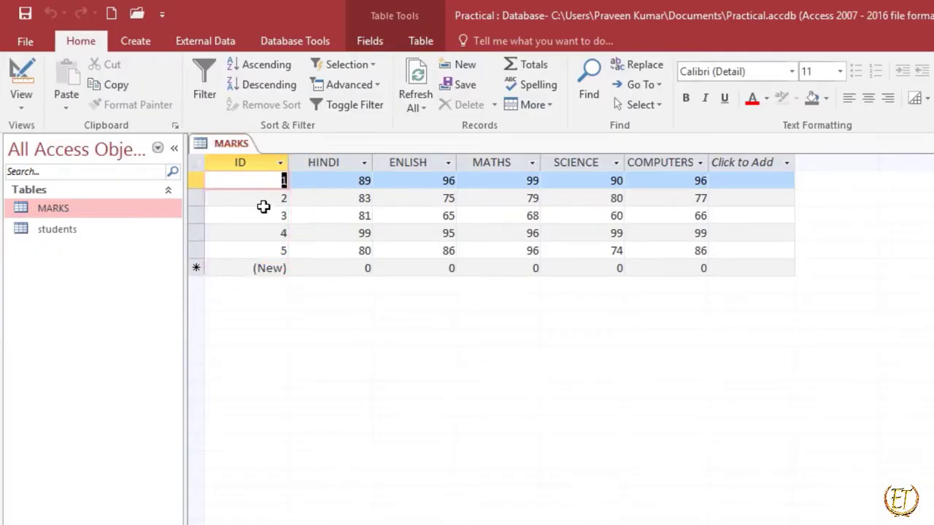
left_click(26, 111)
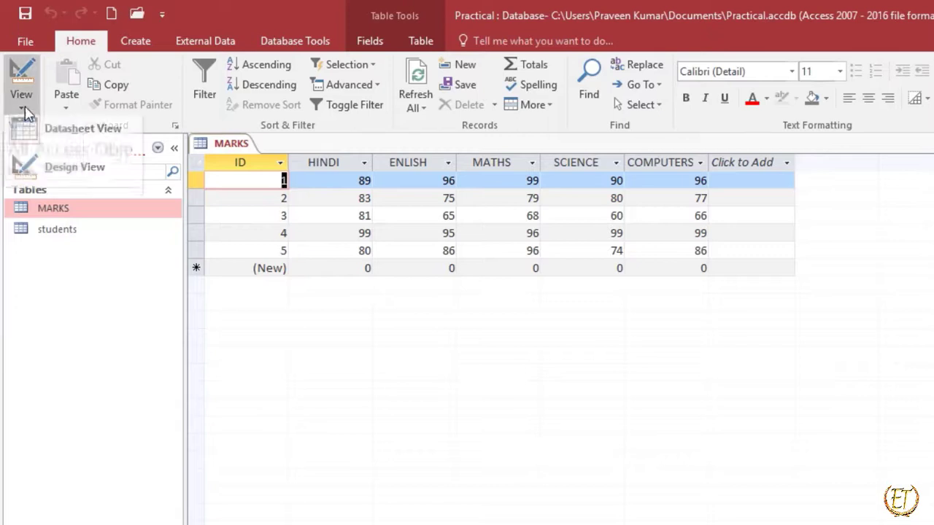
left_click(65, 174)
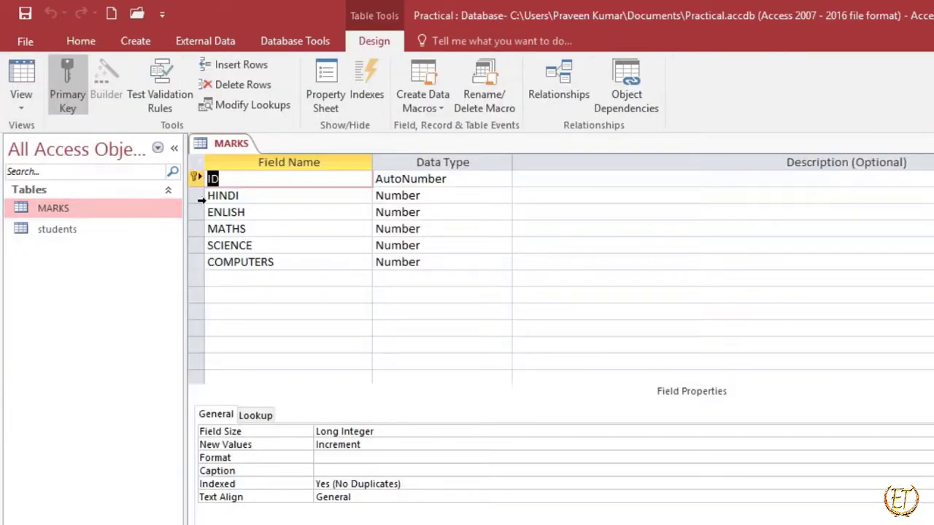
left_click_drag(172, 162, 210, 193)
key("Escape")
type("Ro")
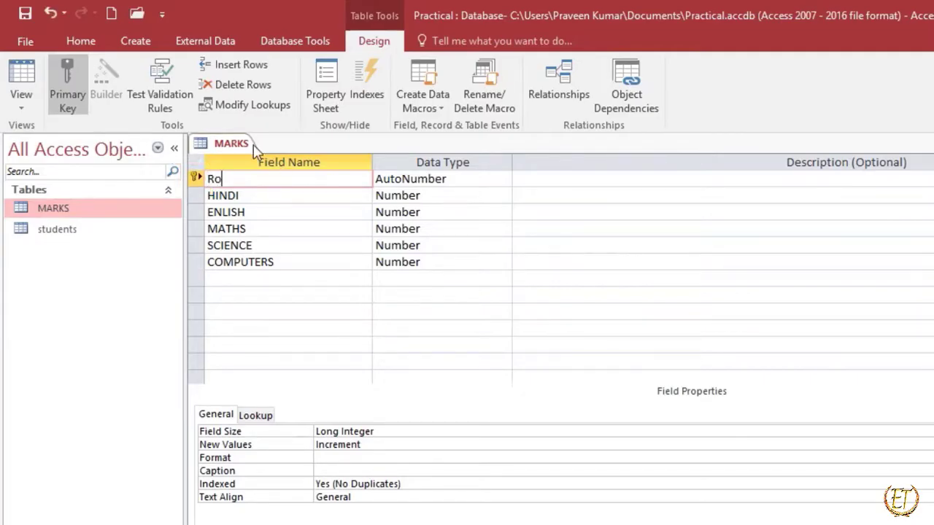
type("ll_no")
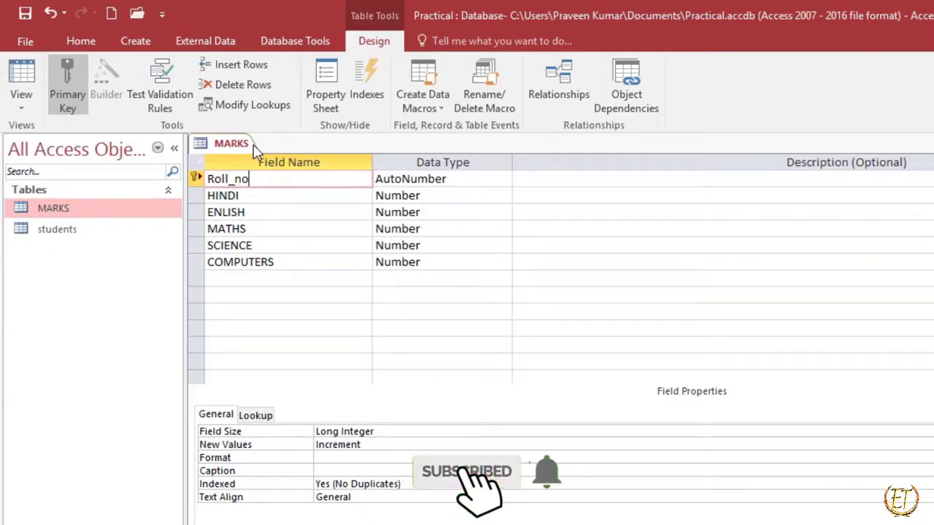
key("Tab")
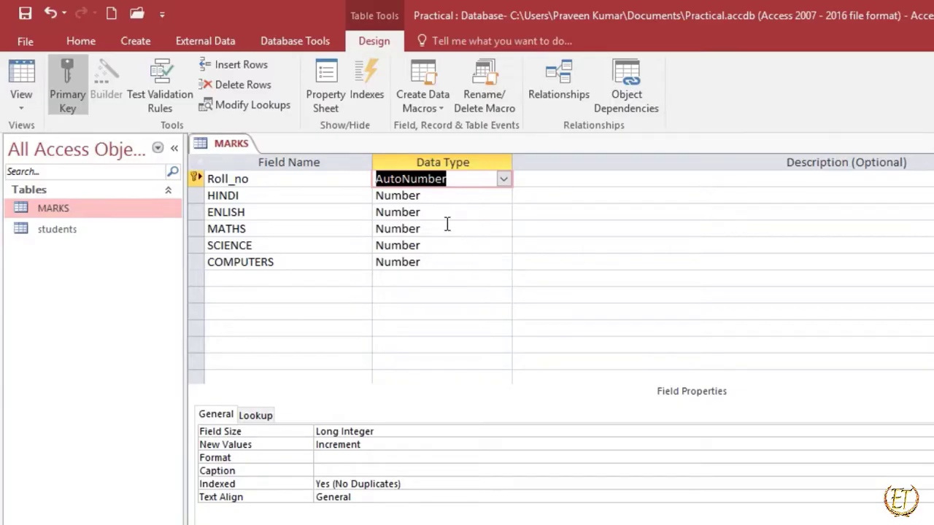
Open the students table in Design View and rename its ID field as Roll_no.
double_click(73, 237)
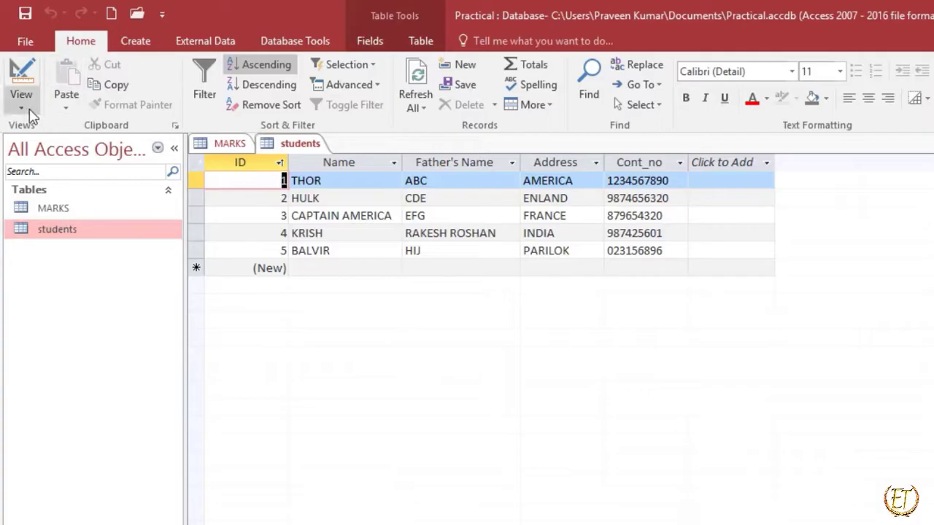
left_click(21, 102)
left_click(51, 173)
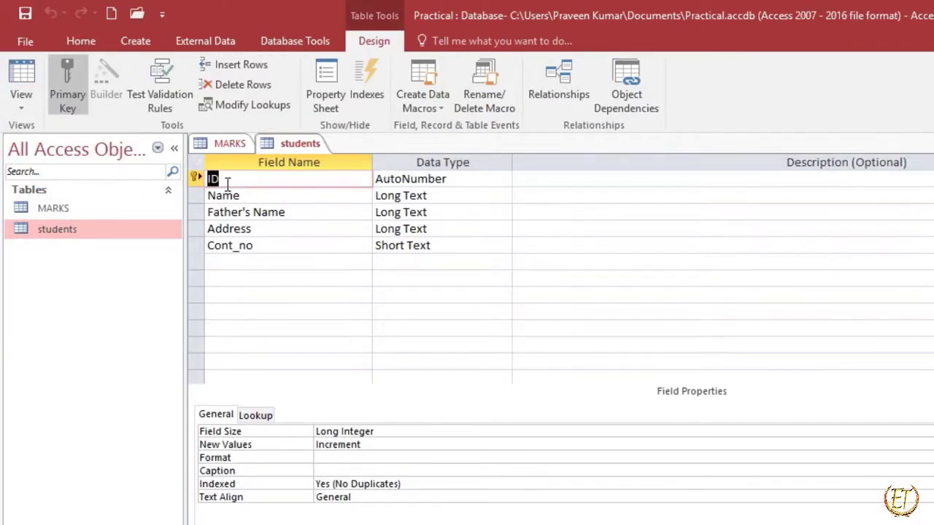
type("Roll_no")
Move the primary key of the students table from Roll_no to Name, and set it back on Roll_no.
left_click(197, 181)
right_click(195, 179)
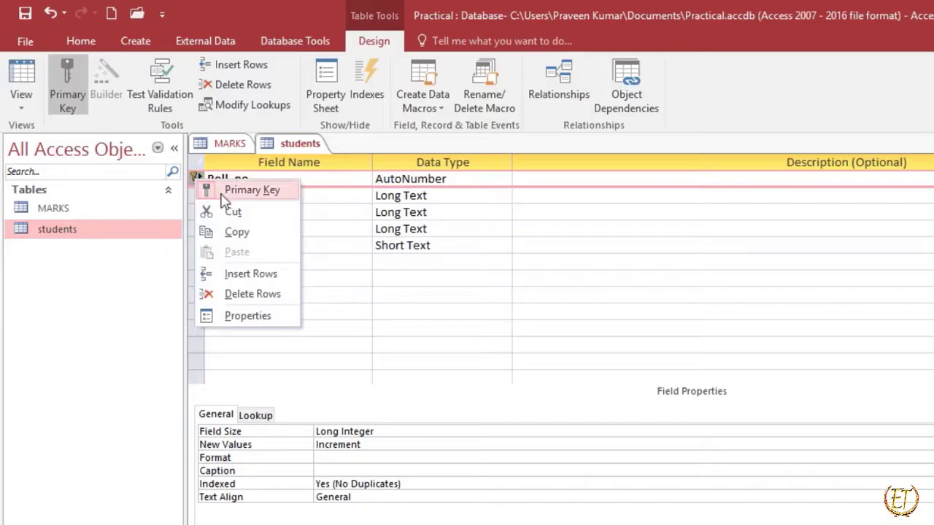
left_click(208, 193)
left_click(197, 196)
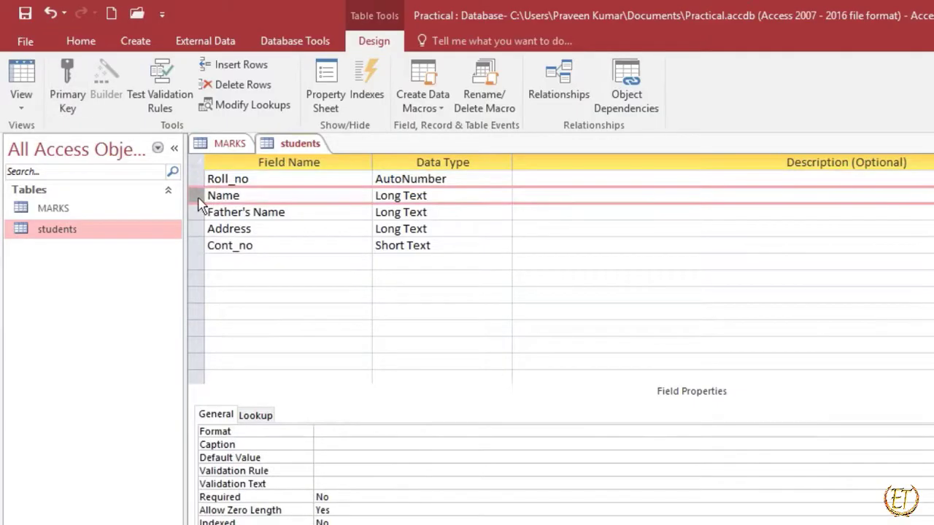
right_click(197, 195)
left_click(219, 210)
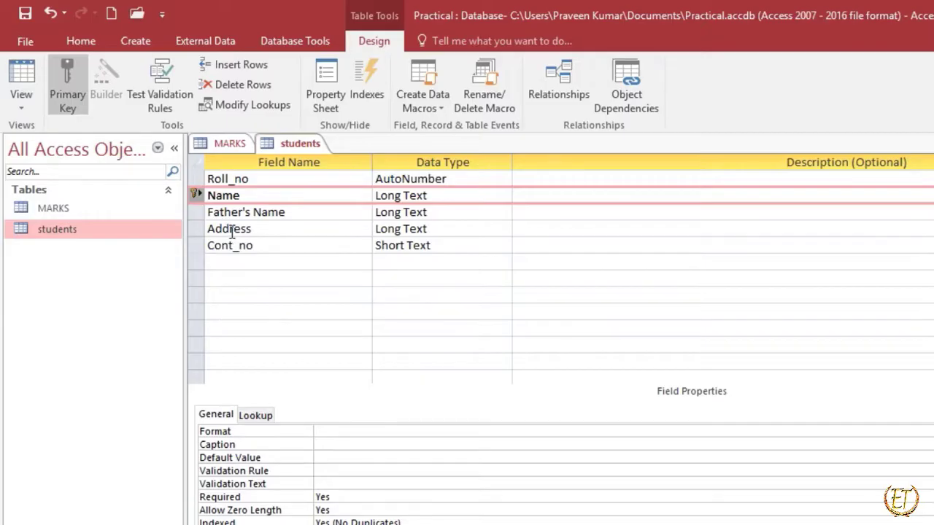
right_click(200, 180)
left_click(234, 192)
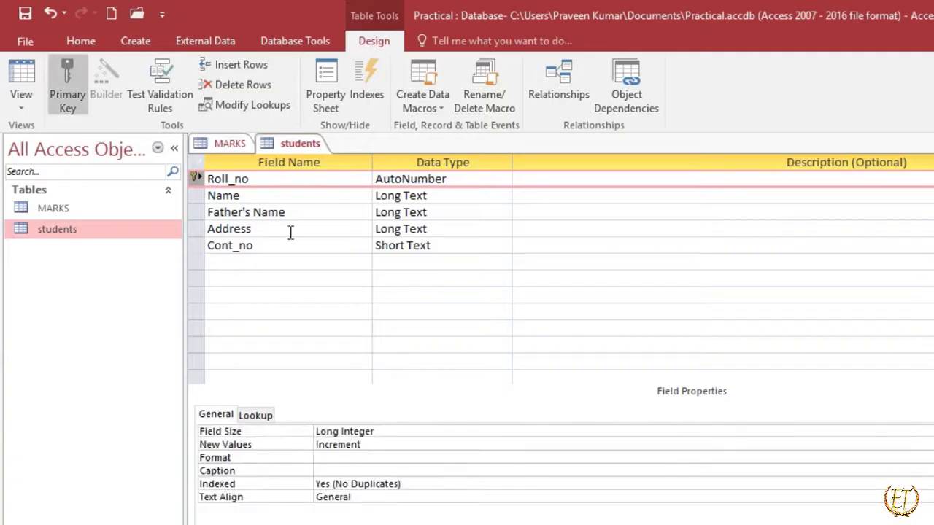
Compare the field designs of MARKS and students, and close both tables, saving their design changes.
left_click(264, 143)
left_click(241, 143)
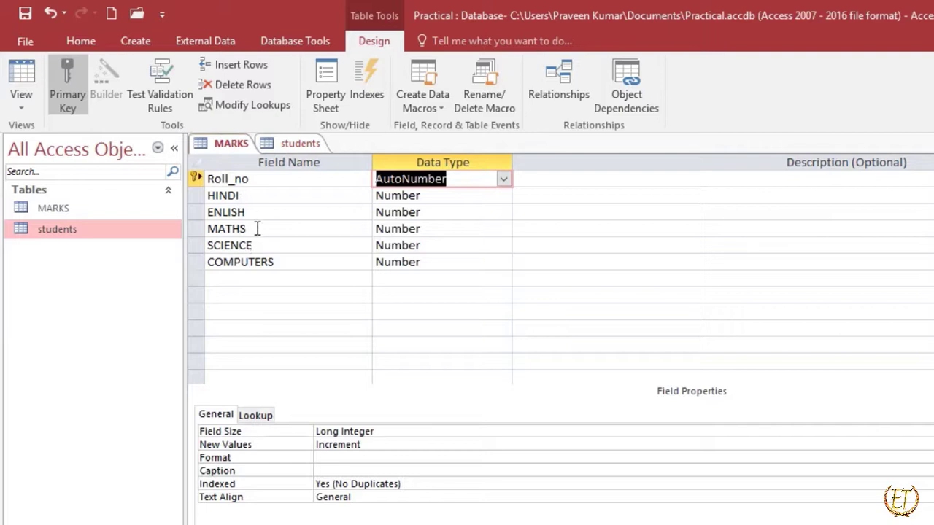
left_click(276, 143)
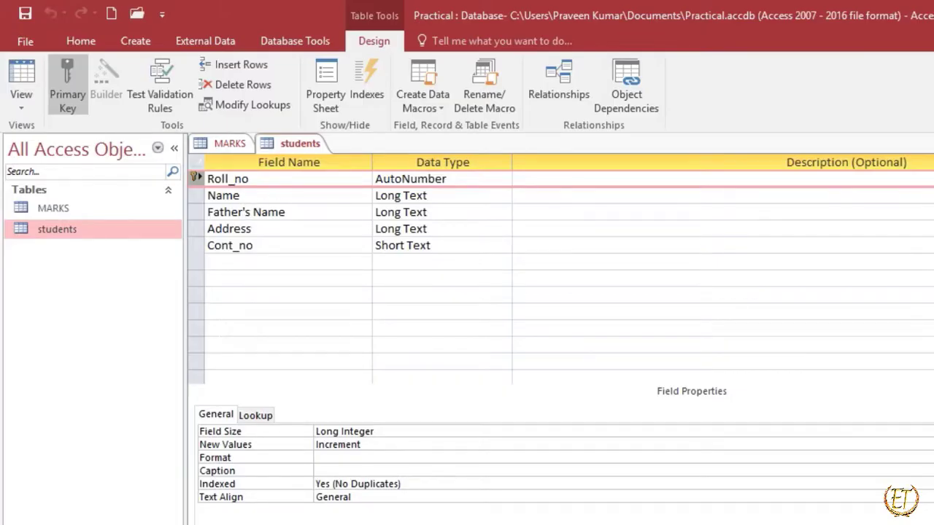
key("ctrl+w")
key("ctrl+w")
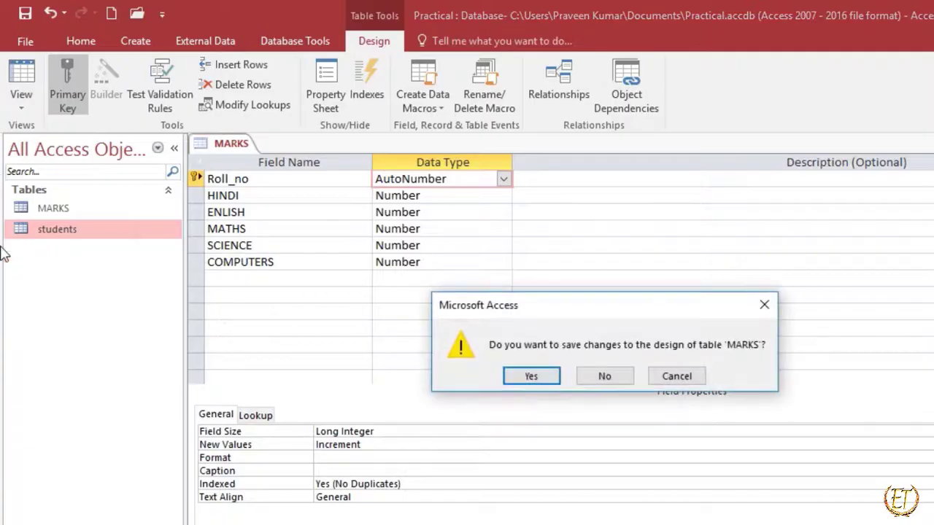
left_click(531, 375)
Open the MARKS and students tables in Datasheet View and compare their Roll_no columns and records.
double_click(61, 211)
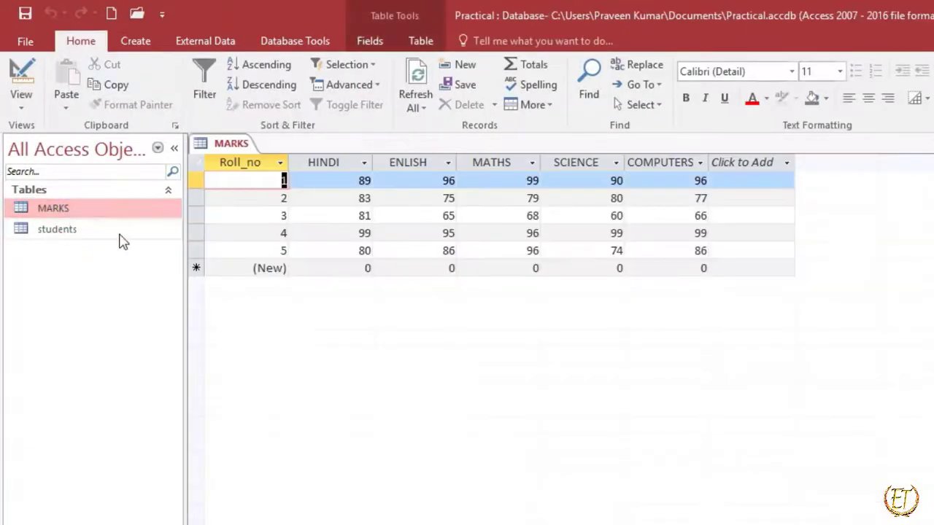
left_click(58, 232)
double_click(58, 232)
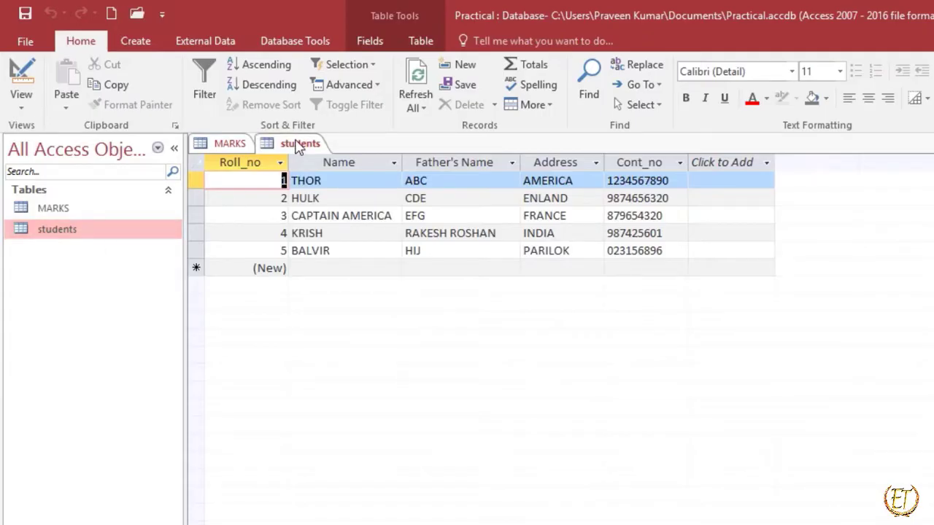
left_click(223, 146)
left_click(300, 145)
left_click(234, 146)
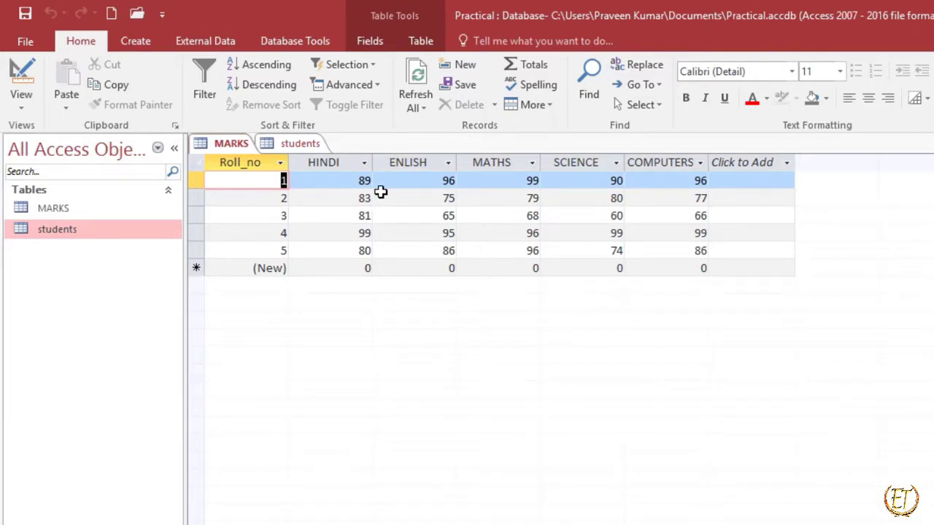
left_click(295, 42)
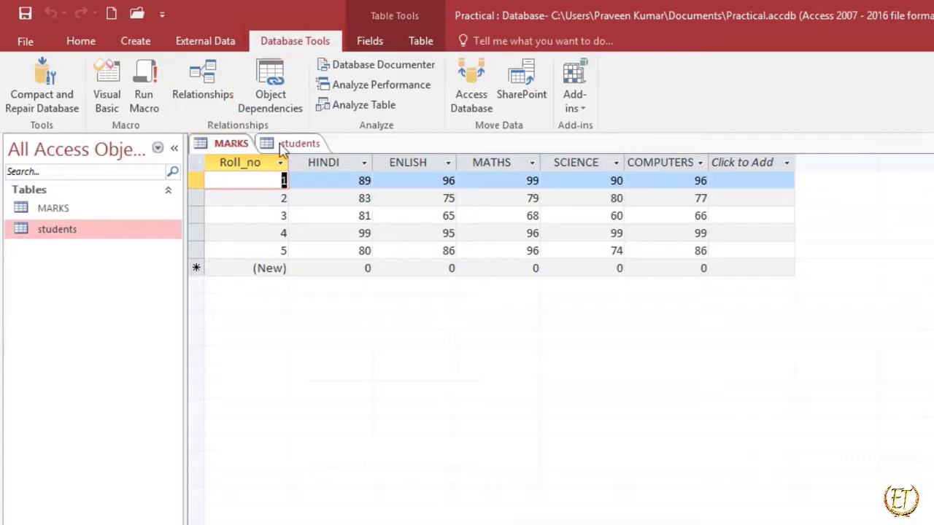
left_click(206, 86)
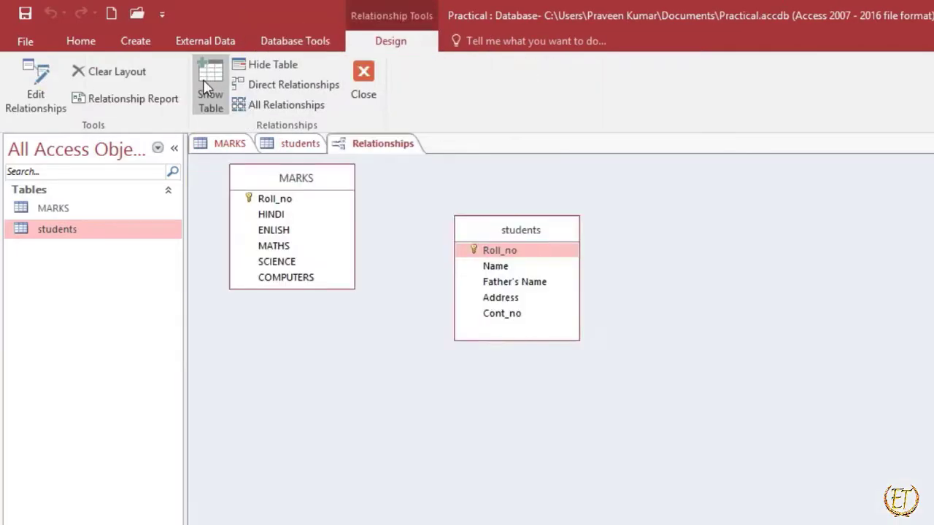
left_click(309, 194)
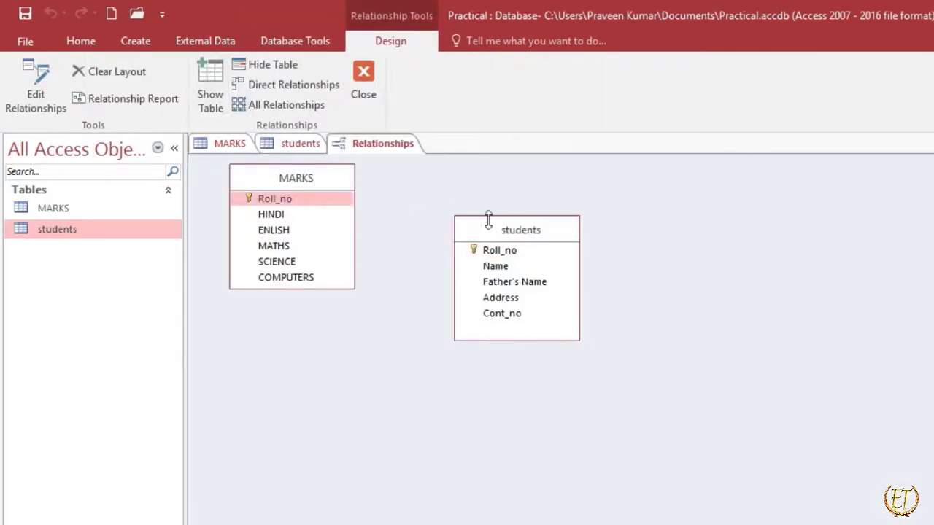
left_click_drag(494, 234, 478, 199)
left_click(363, 81)
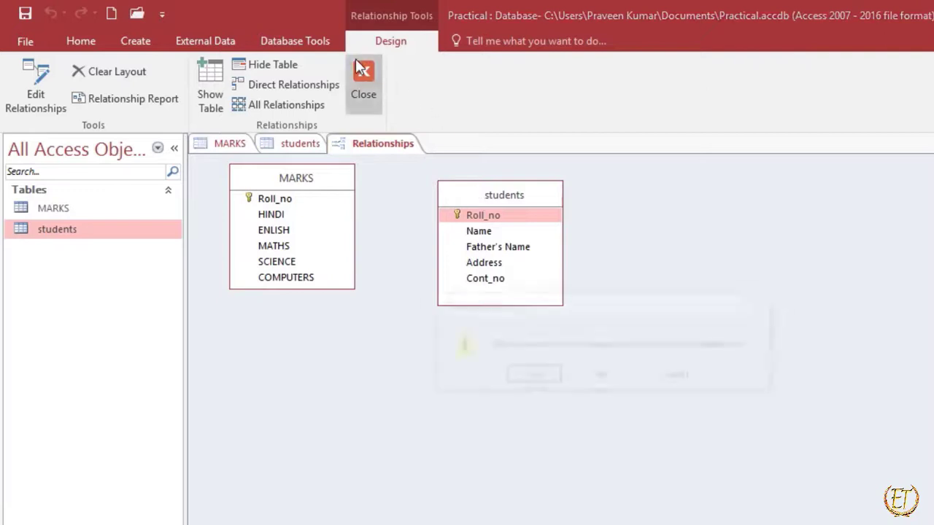
left_click(588, 376)
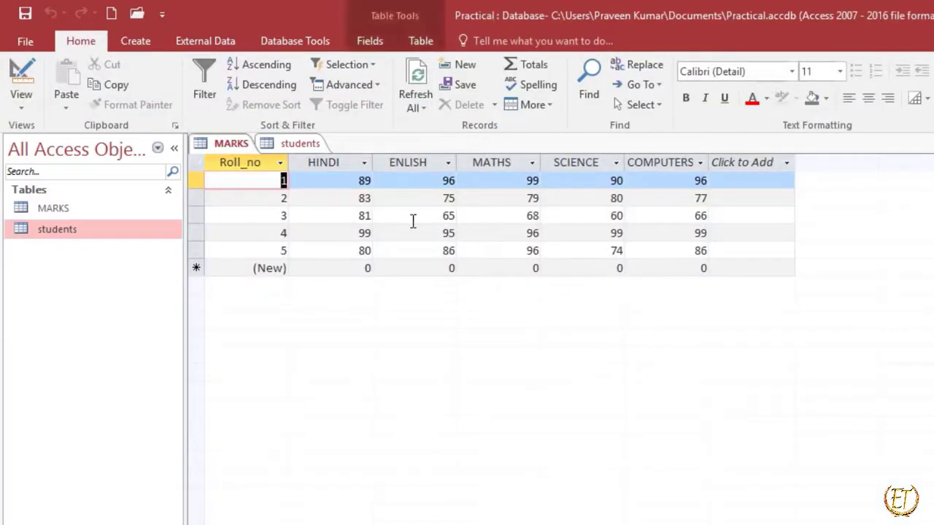
Close the students and MARKS datasheets along with the reopened Relationships window.
left_click(283, 41)
left_click(210, 78)
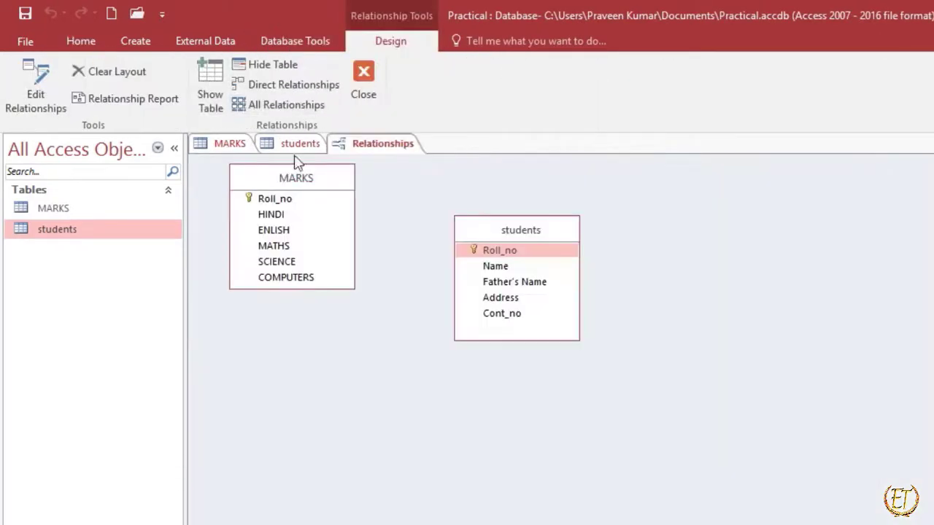
left_click(293, 144)
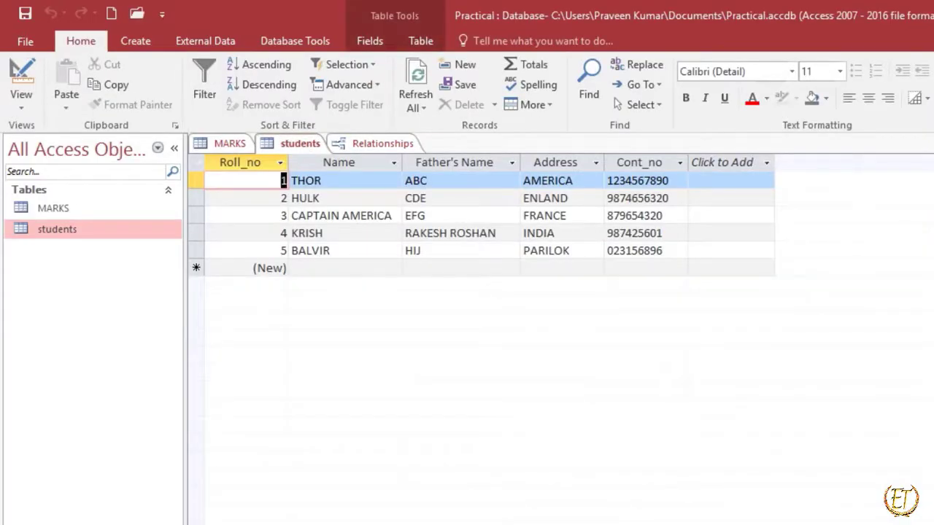
key("ctrl+w")
left_click(225, 145)
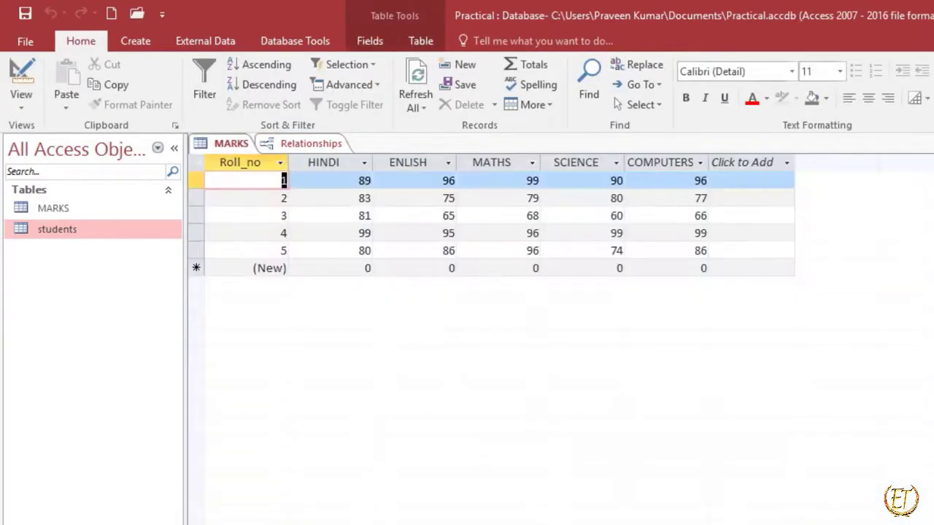
key("ctrl+w")
left_click(232, 146)
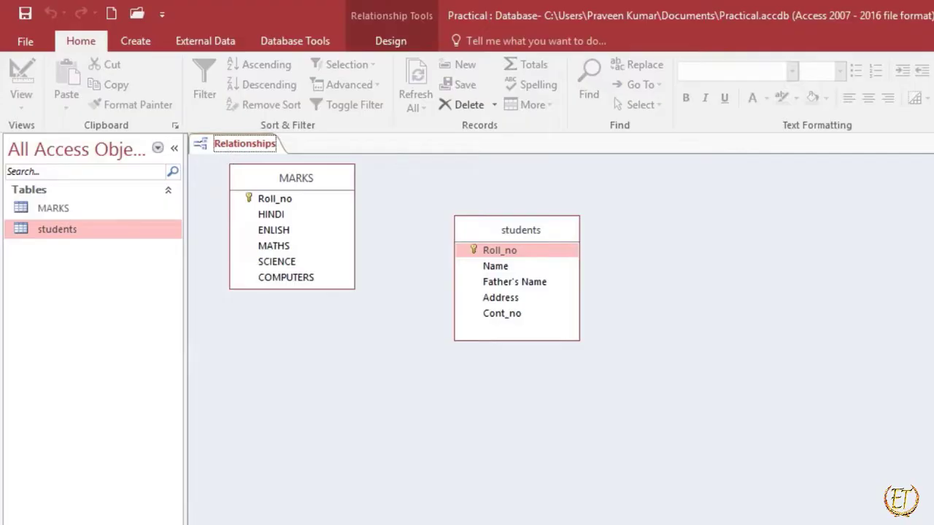
key("ctrl+w")
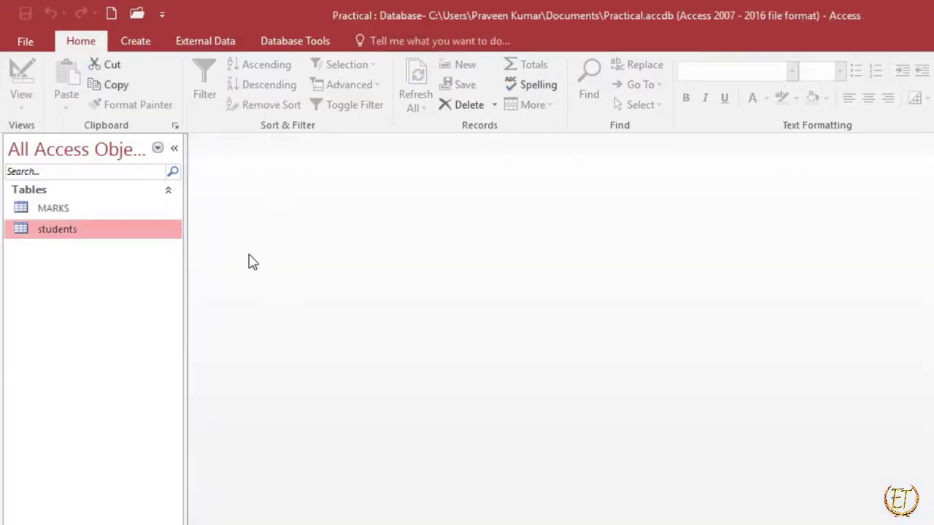
Open the database relationships layout and move the students table up beside the MARKS table.
left_click(293, 38)
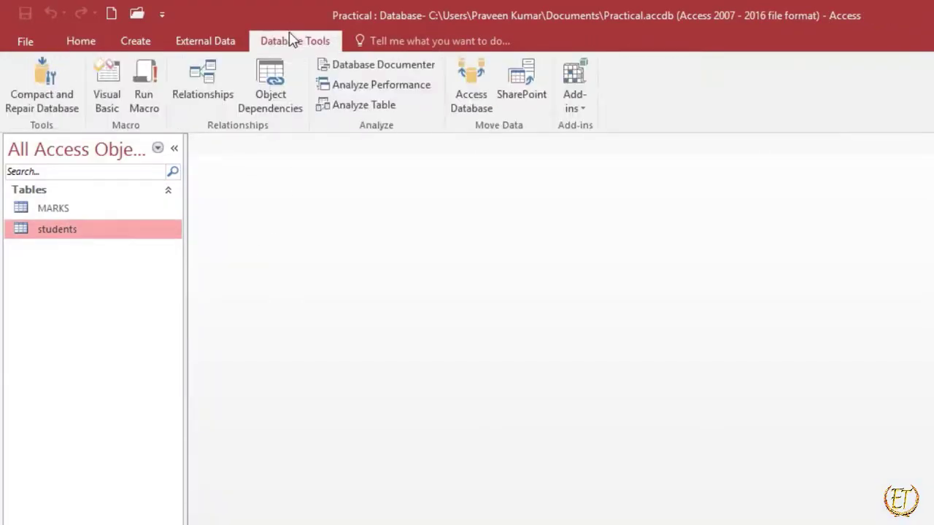
left_click(215, 81)
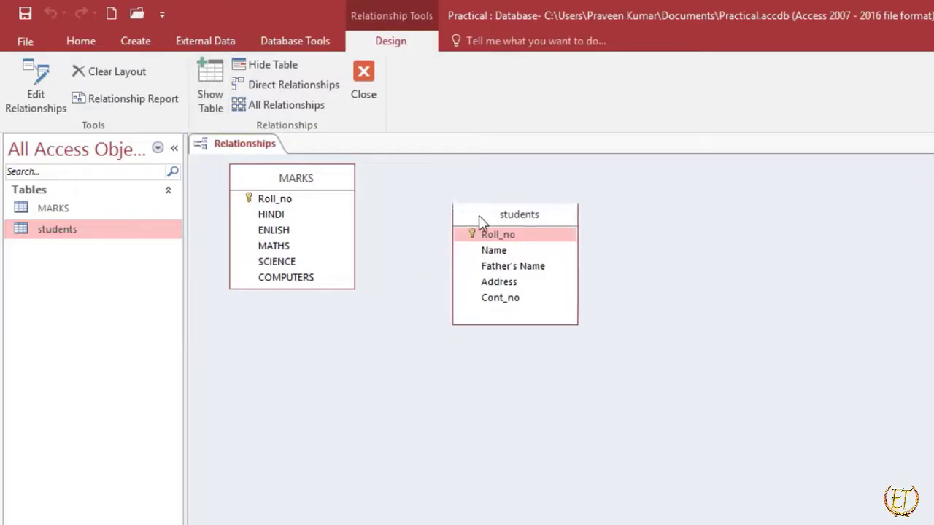
left_click_drag(479, 216, 468, 173)
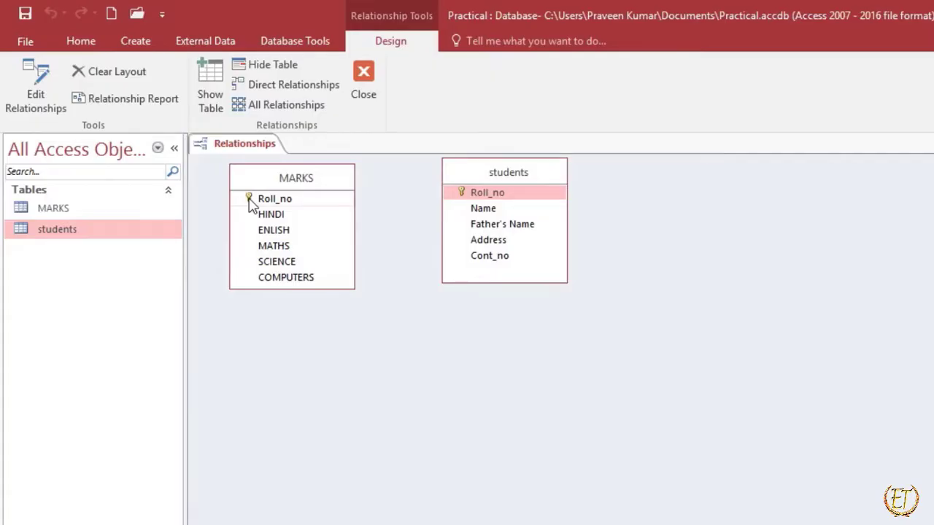
Create a relationship from Roll_no in MARKS to Roll_no in students, move the students table lower, and select the relationship line.
left_click_drag(248, 205, 468, 193)
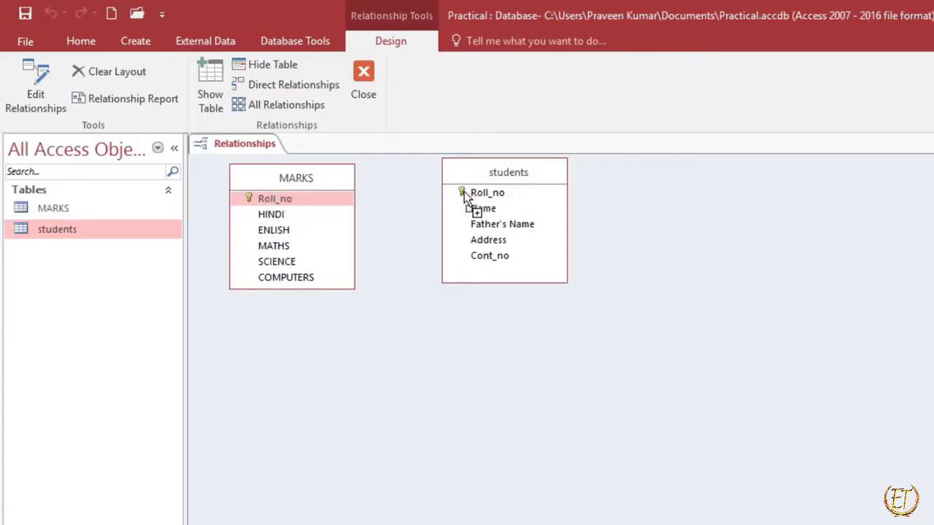
left_click_drag(464, 191, 464, 191)
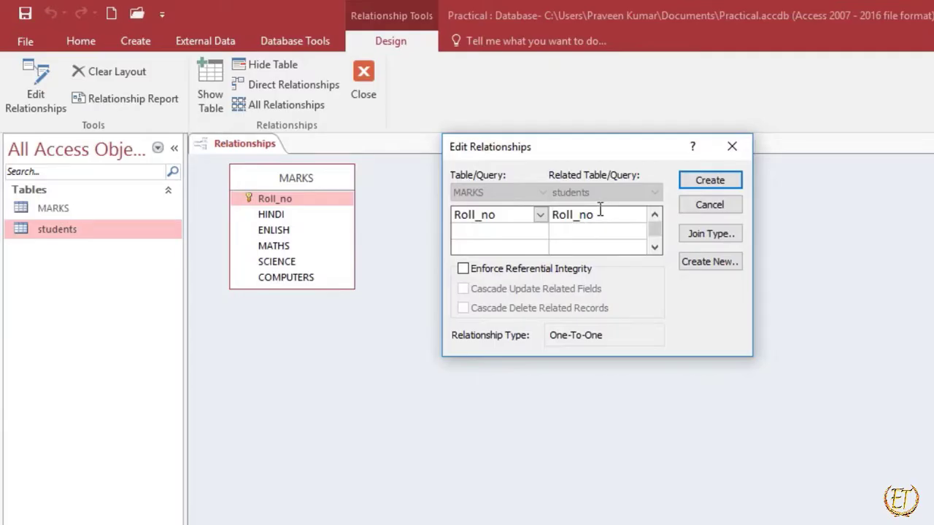
left_click(701, 183)
left_click_drag(524, 178, 572, 287)
left_click(396, 230)
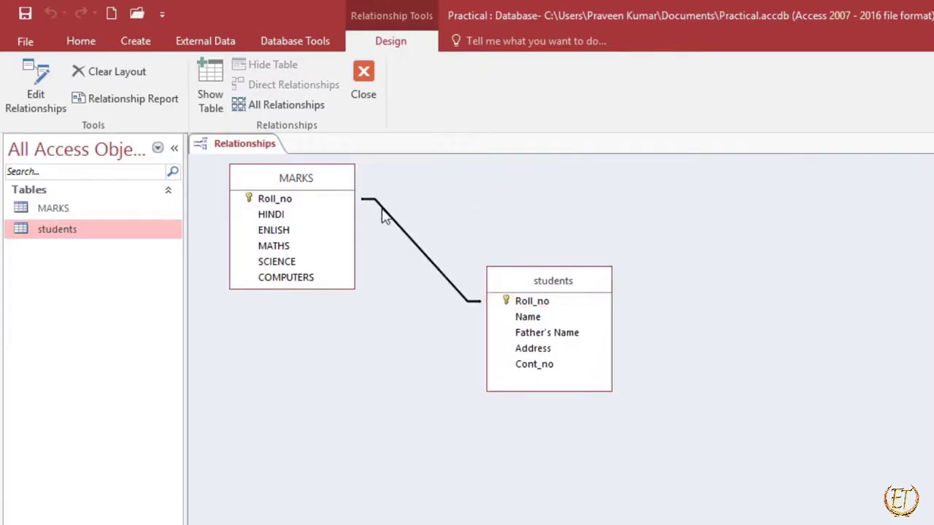
Close the Relationships window and open the students table in Datasheet View.
left_click(933, 144)
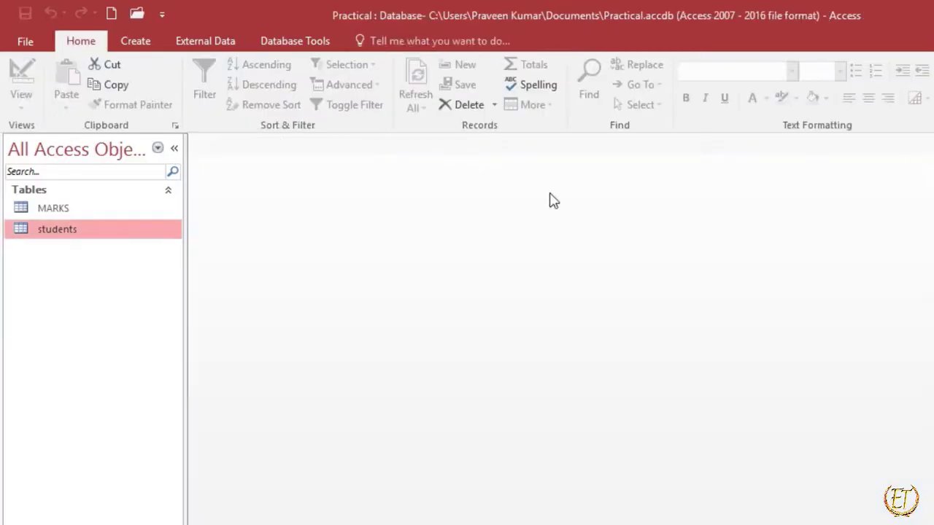
double_click(79, 230)
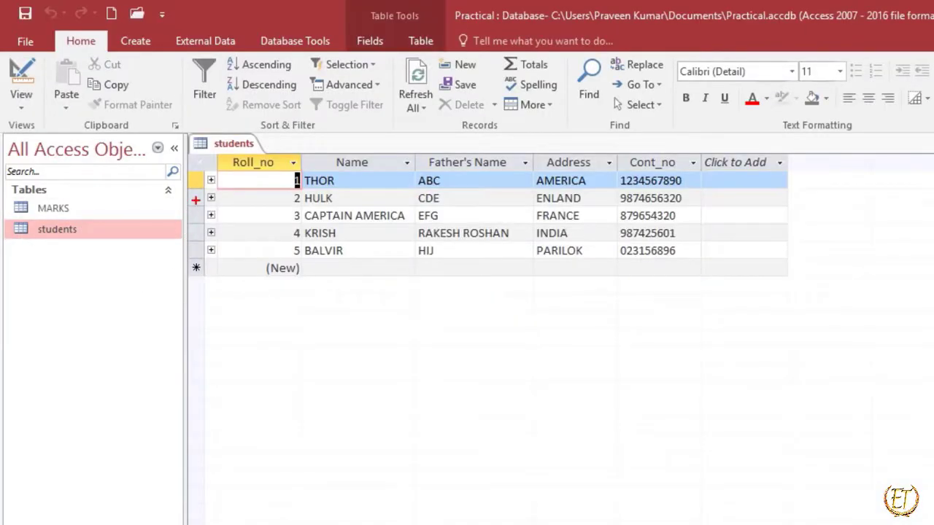
left_click_drag(195, 163, 228, 267)
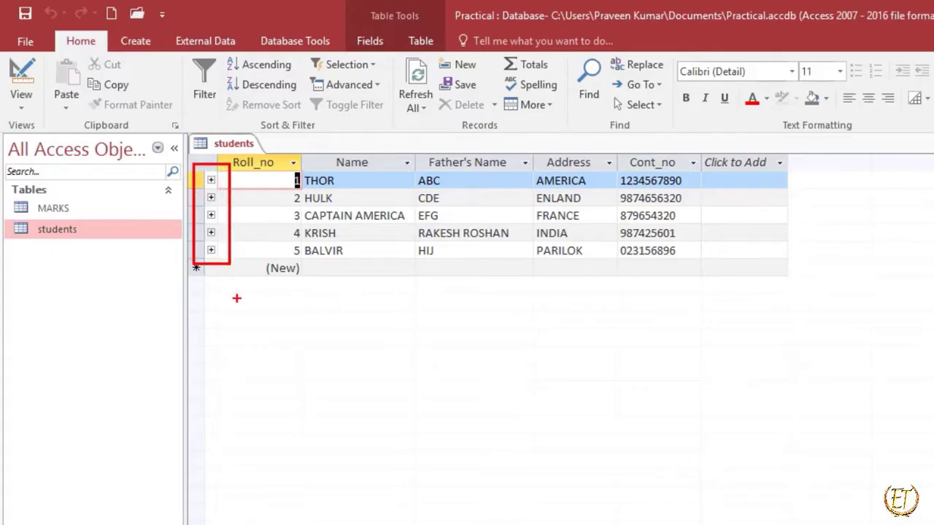
key("Escape")
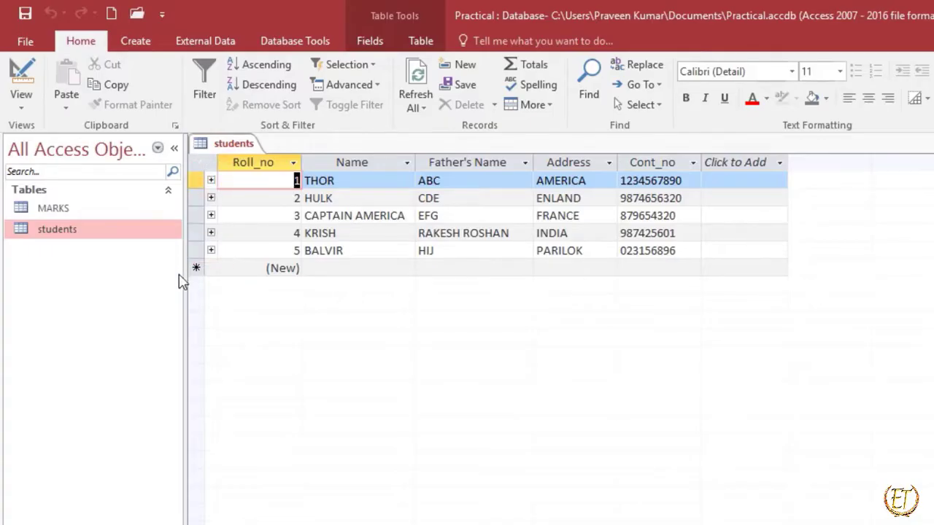
Expand the related marks subdatasheet under each of the five records in the students table.
left_click(211, 180)
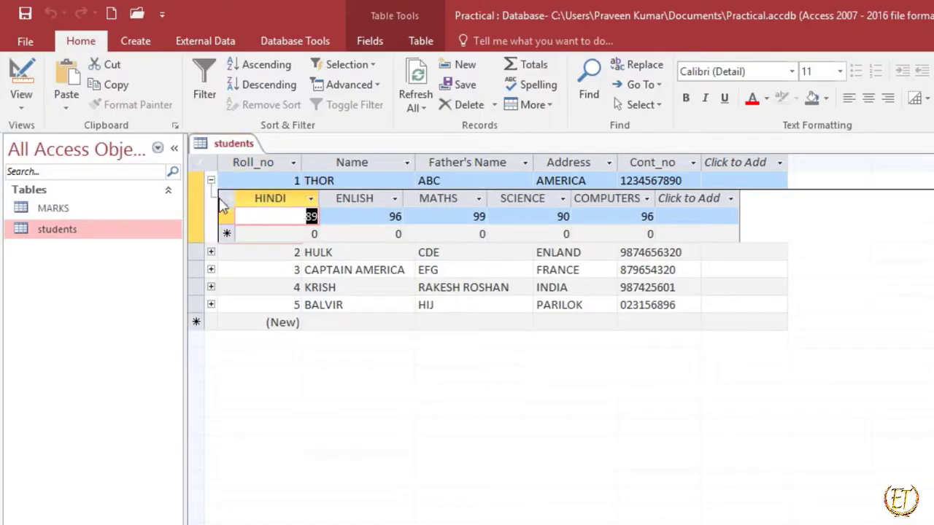
left_click_drag(232, 206, 759, 234)
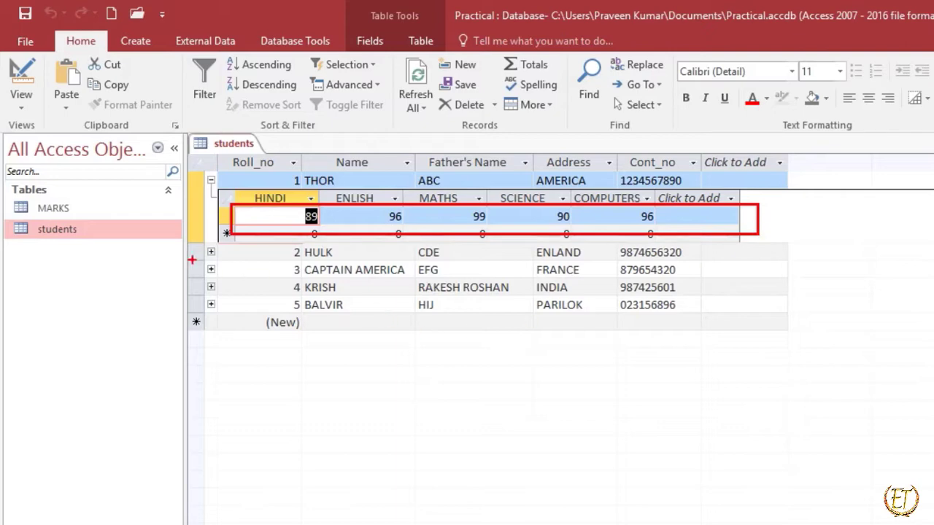
left_click(210, 251)
left_click(211, 324)
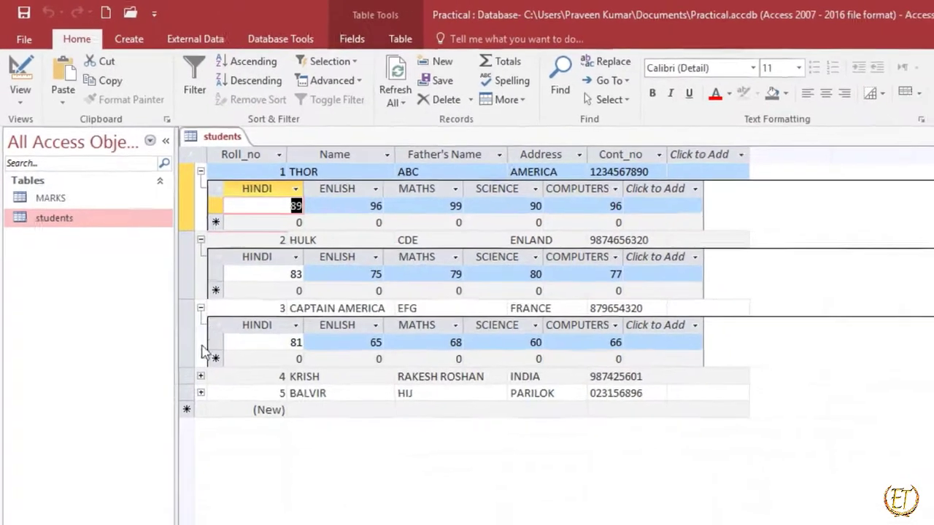
left_click(211, 393)
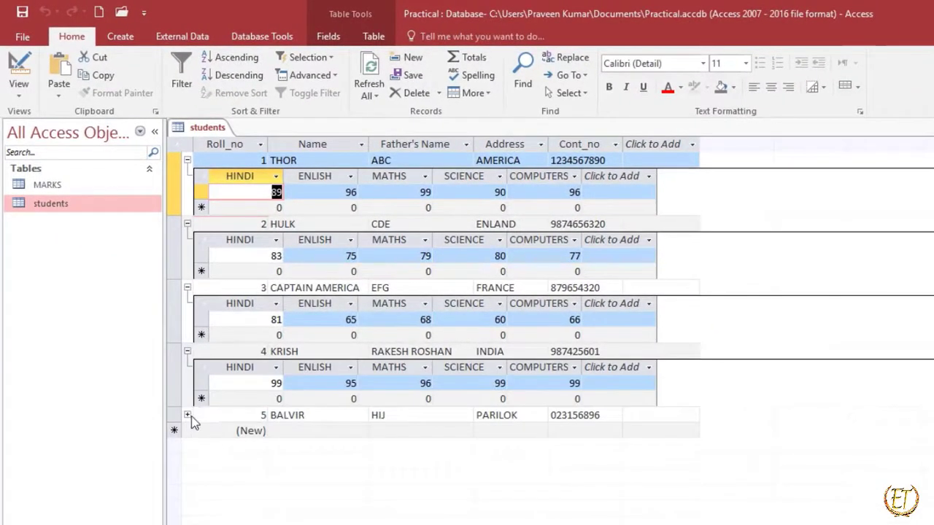
left_click(188, 416)
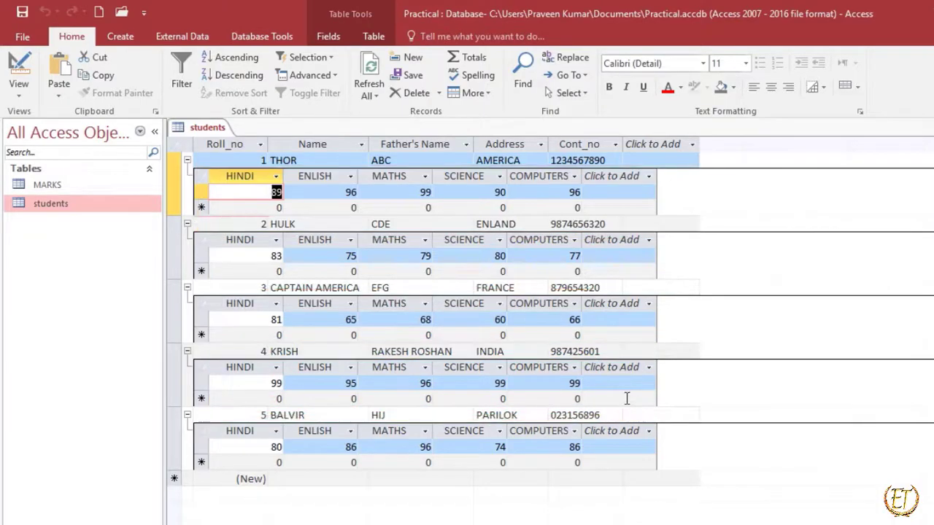
Open the MARKS table in Datasheet View and expand the related student details under each of its five records.
left_click(79, 186)
double_click(80, 186)
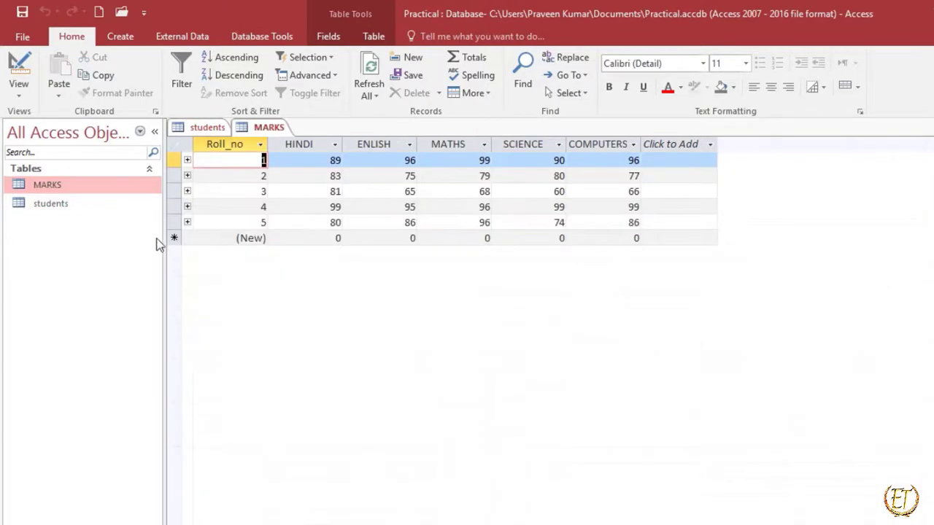
left_click(187, 160)
left_click(187, 224)
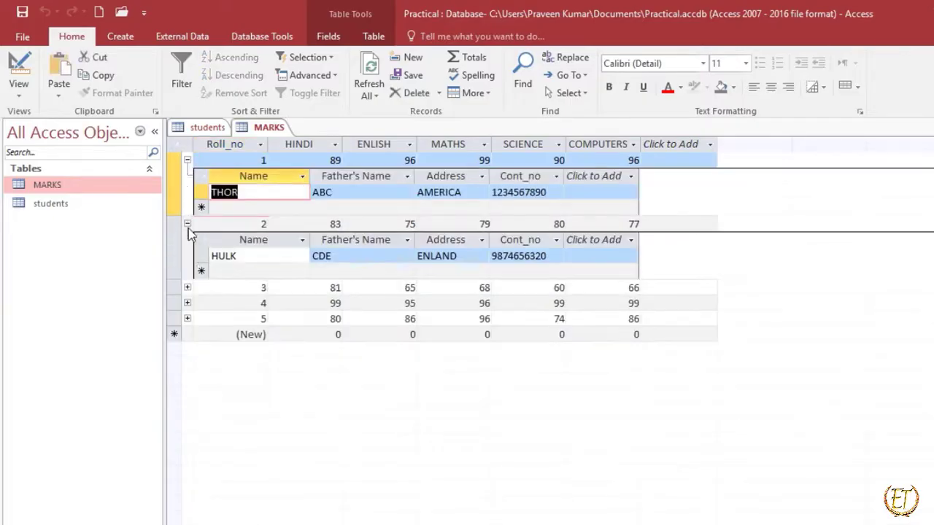
left_click(187, 288)
left_click(193, 362)
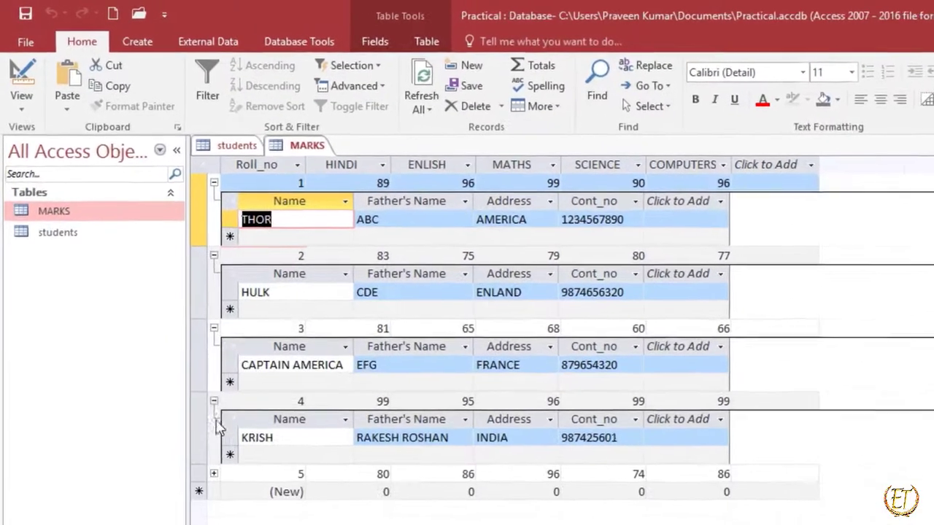
left_click(194, 379)
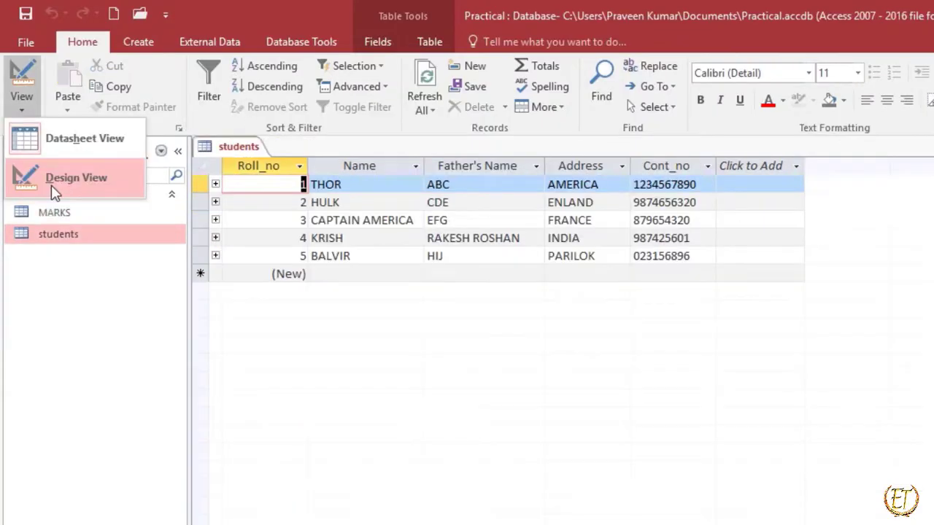
Close the MARKS and students tables, including the students Design View, and reopen the database relationships layout.
left_click(50, 175)
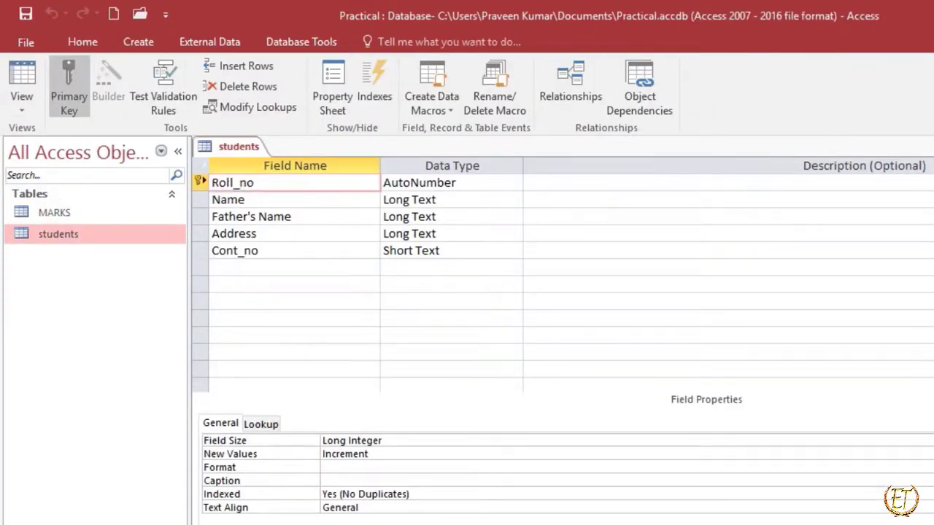
left_click(928, 146)
left_click(321, 45)
left_click(207, 86)
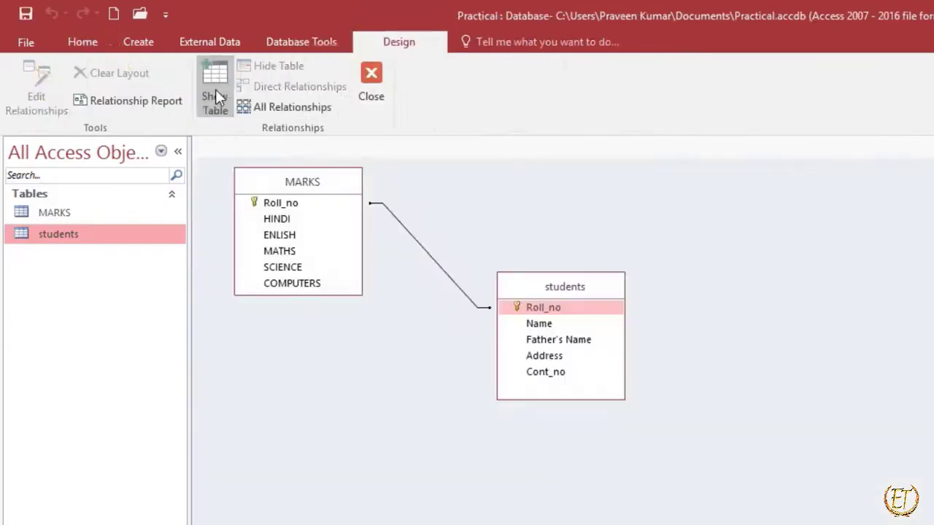
Select the relationship line between MARKS and students, and switch to the PowerPoint slide show.
left_click(216, 89)
left_click(738, 76)
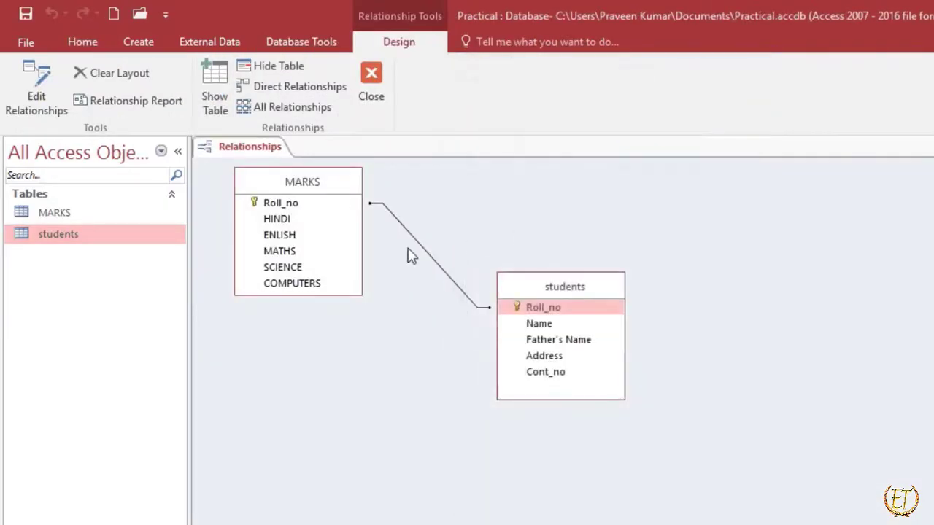
left_click(419, 243)
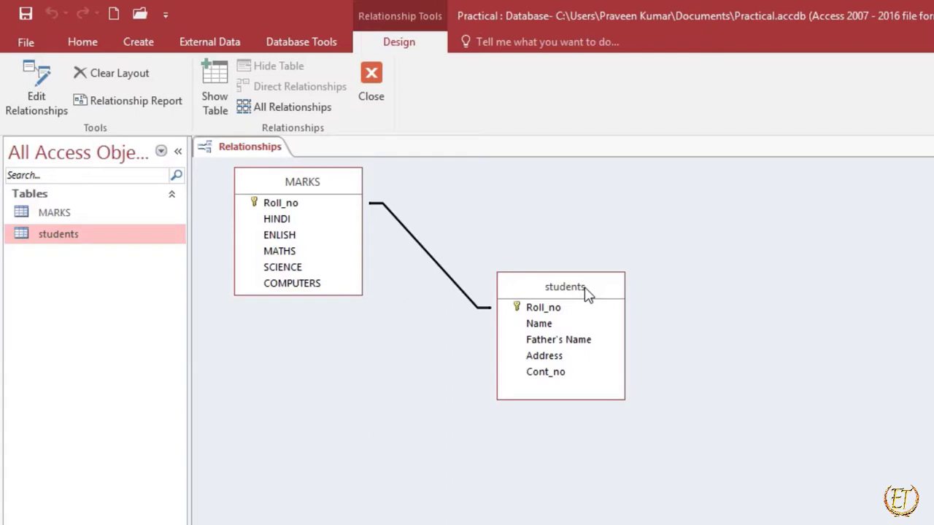
key("alt+Tab")
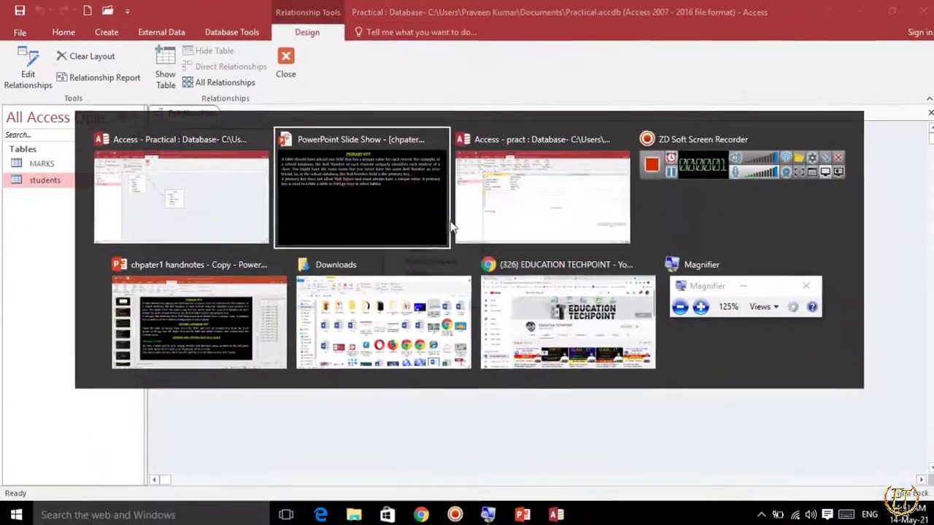